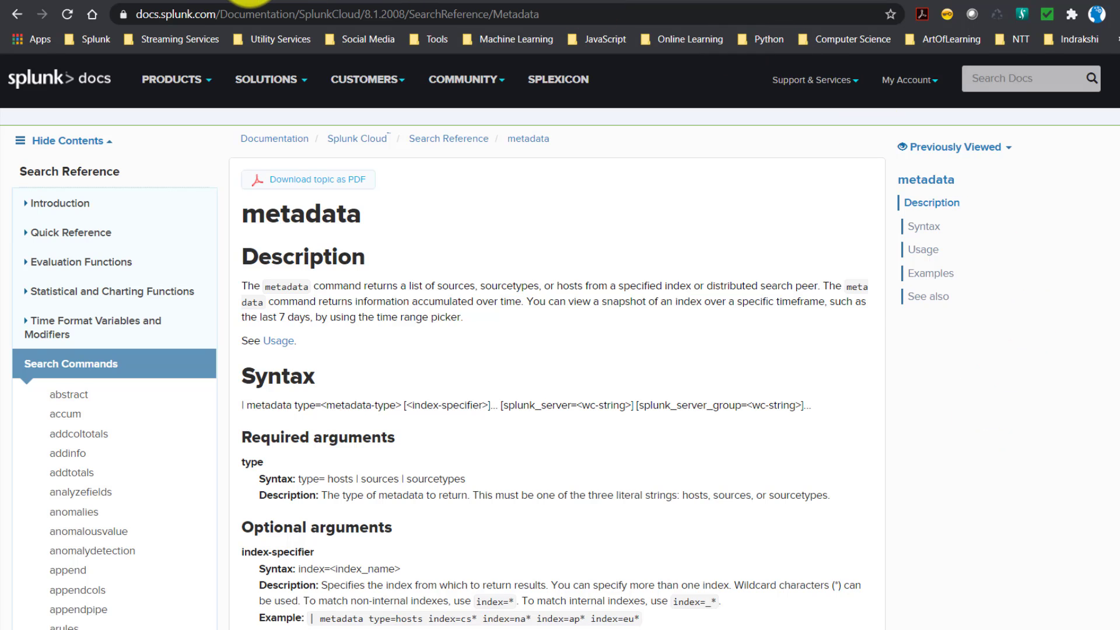
Switch from the metadata documentation to the Splunk search page and open a second search page in a new tab.
left_click(248, 1)
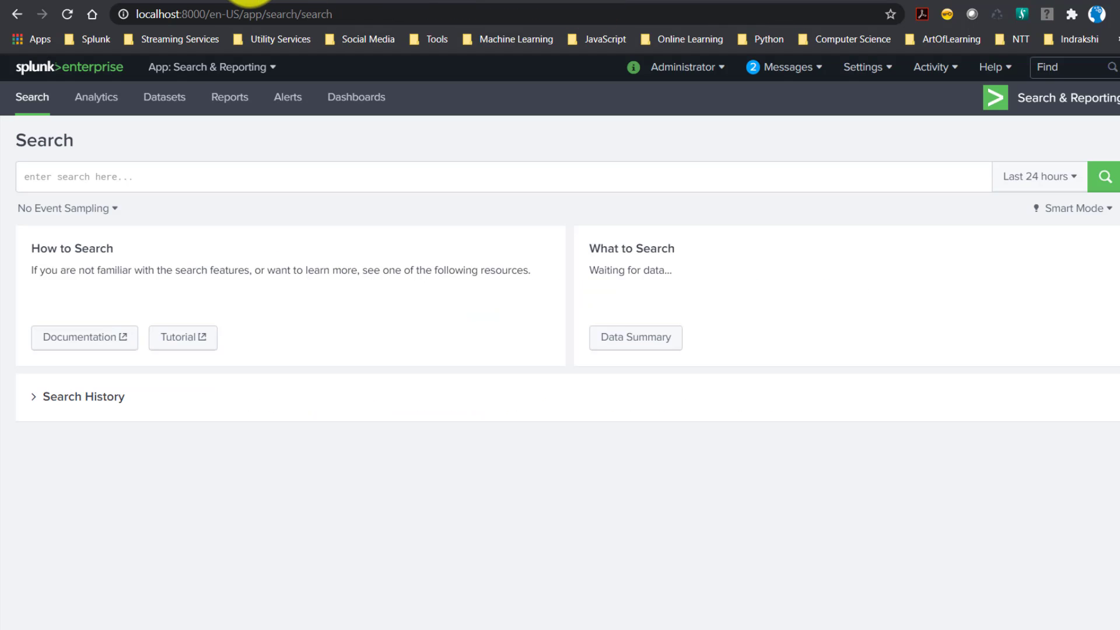
left_click(136, 179)
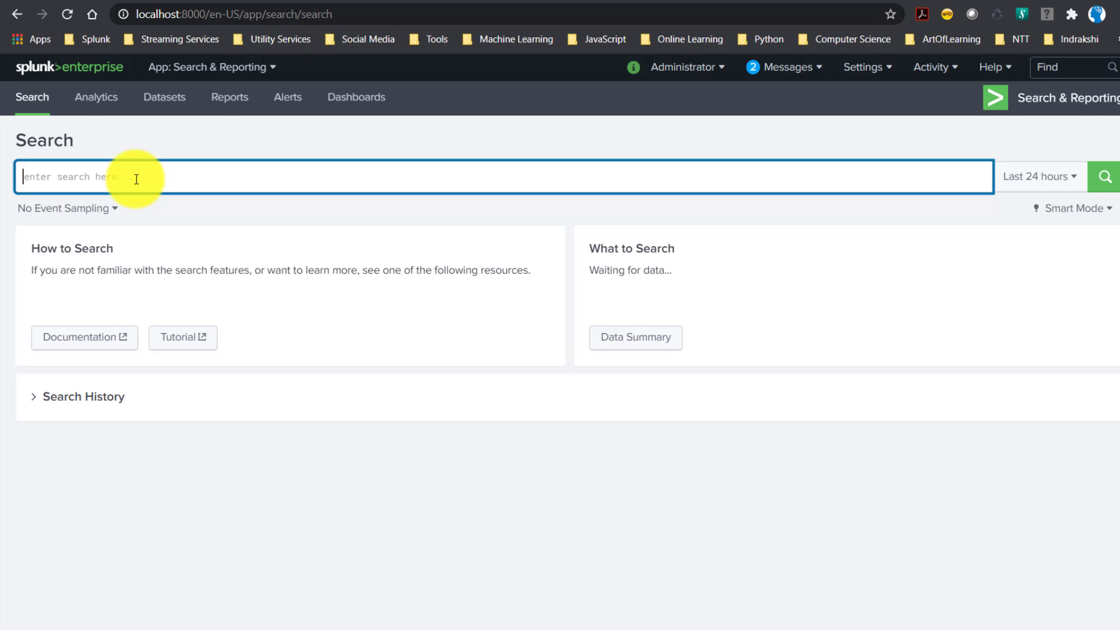
right_click(28, 104)
left_click(64, 115)
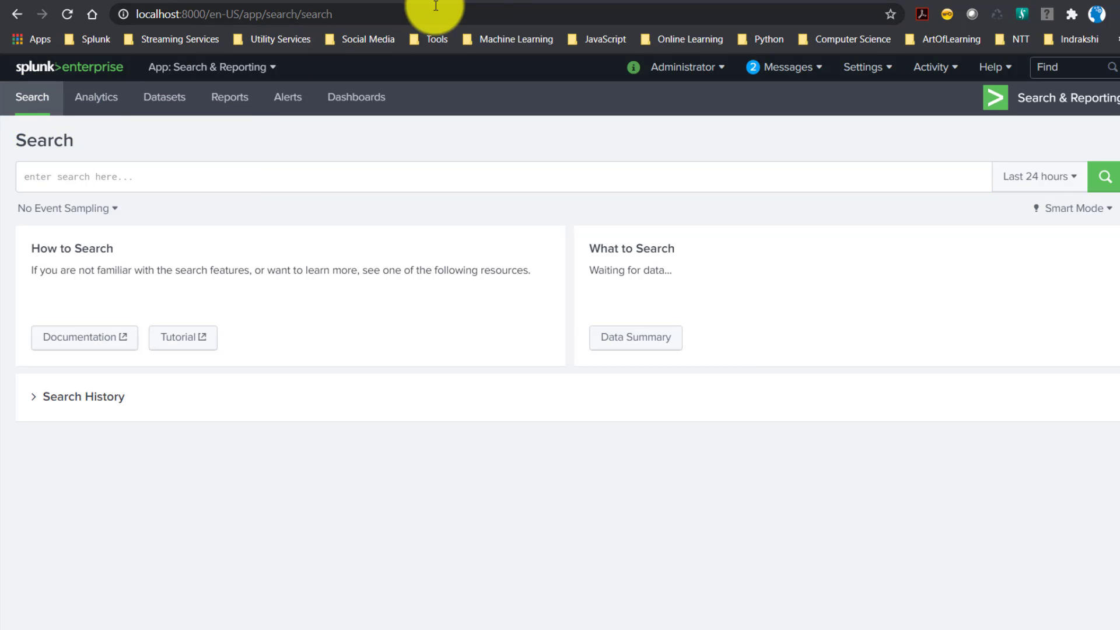
left_click(489, 2)
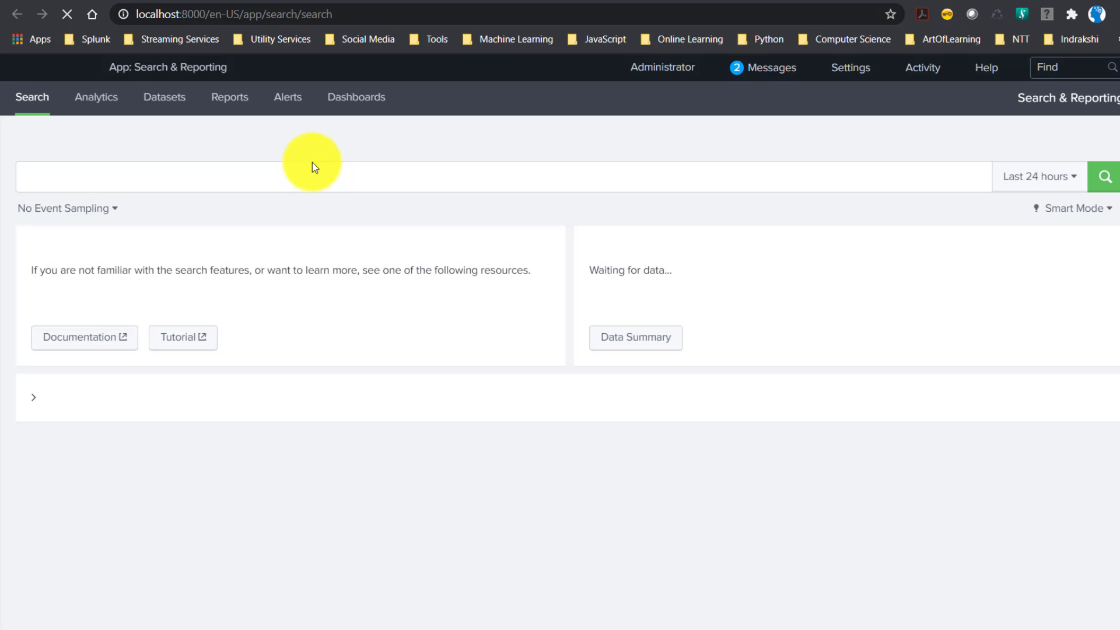
Run the search index="tmdb_index" over All time.
left_click(222, 176)
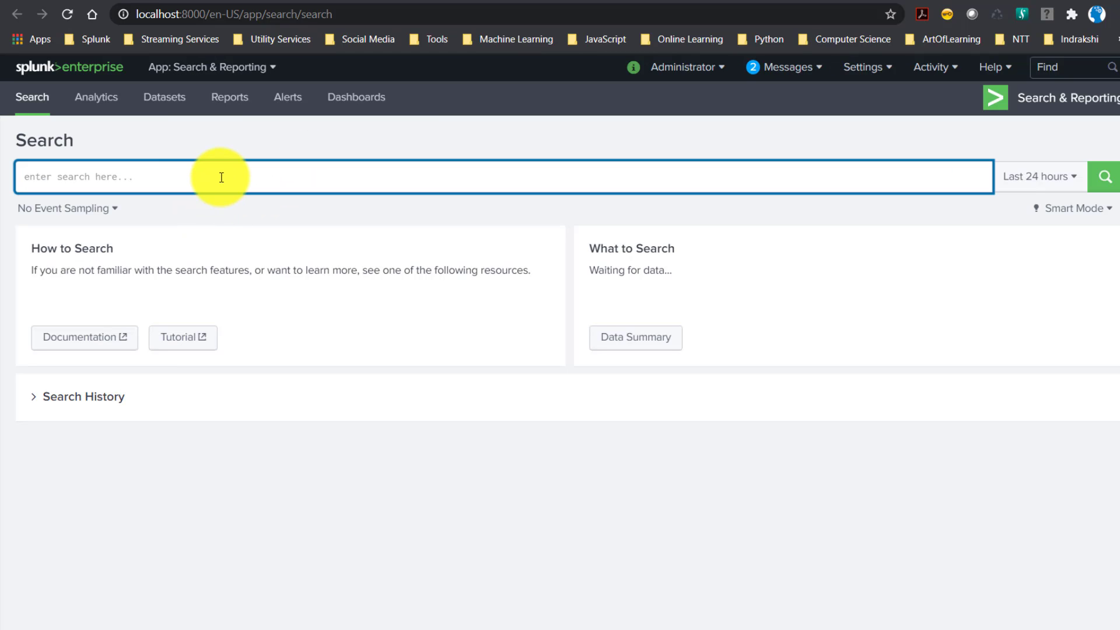
type("index")
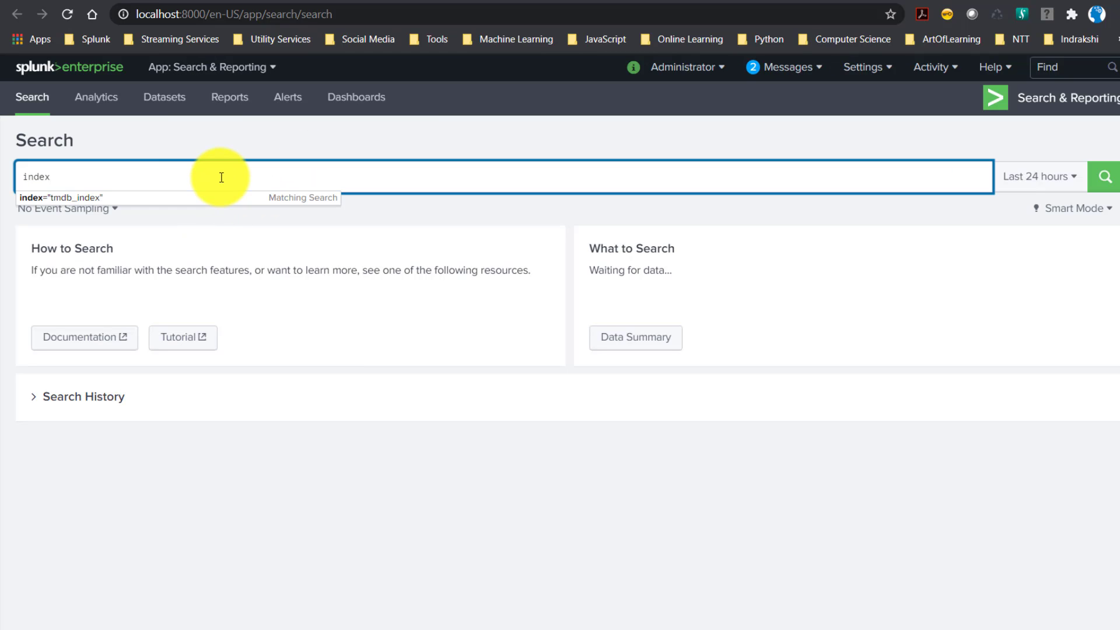
key("Down")
key("Return")
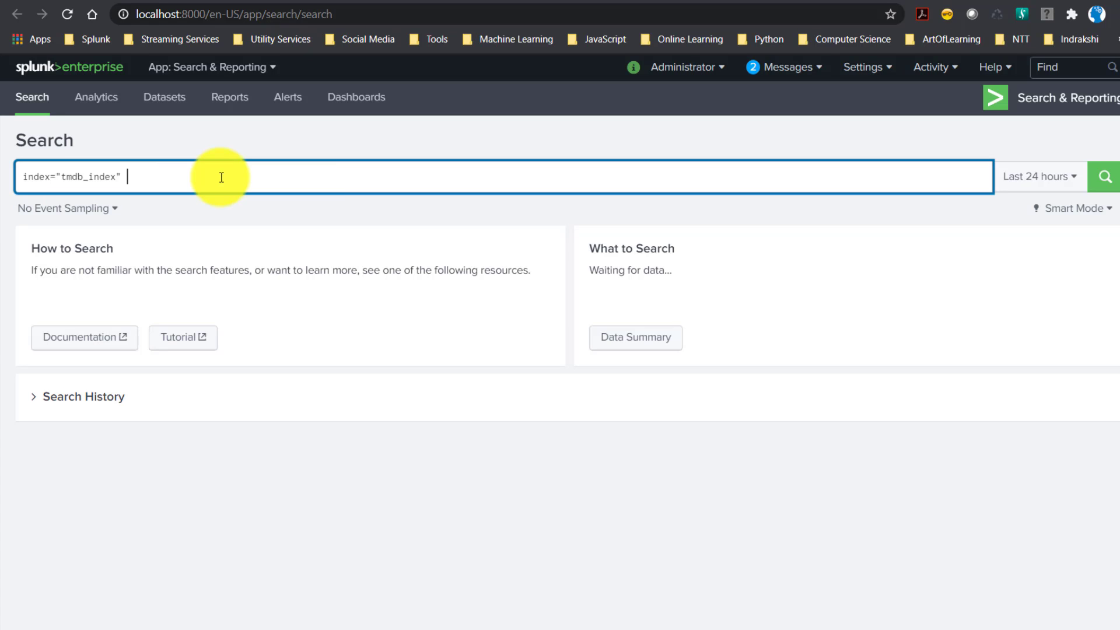
left_click(1074, 184)
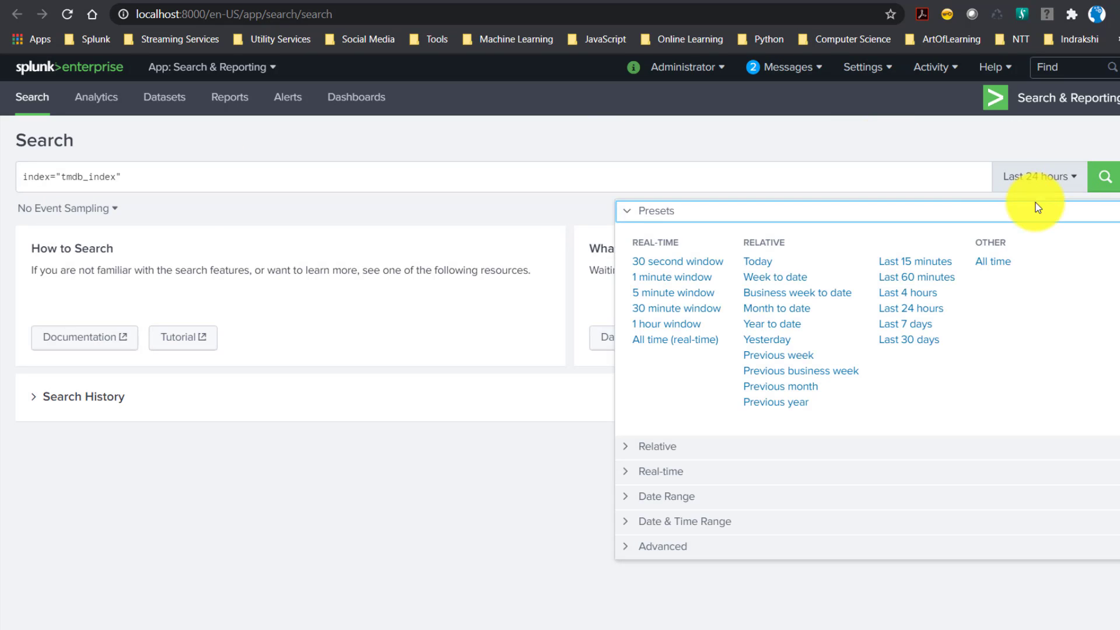
left_click(989, 263)
left_click(1105, 176)
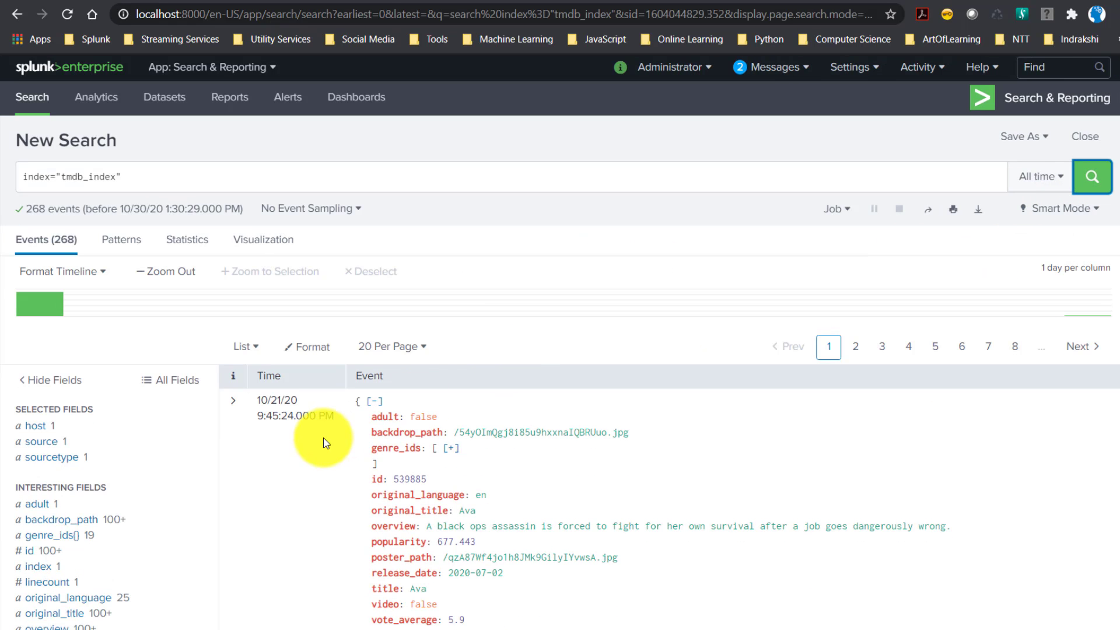
Page through the search results by way of pages 8 and 11 to page 14, and examine the events there.
scroll(325, 442, "down", 1)
scroll(323, 437, "down", 1)
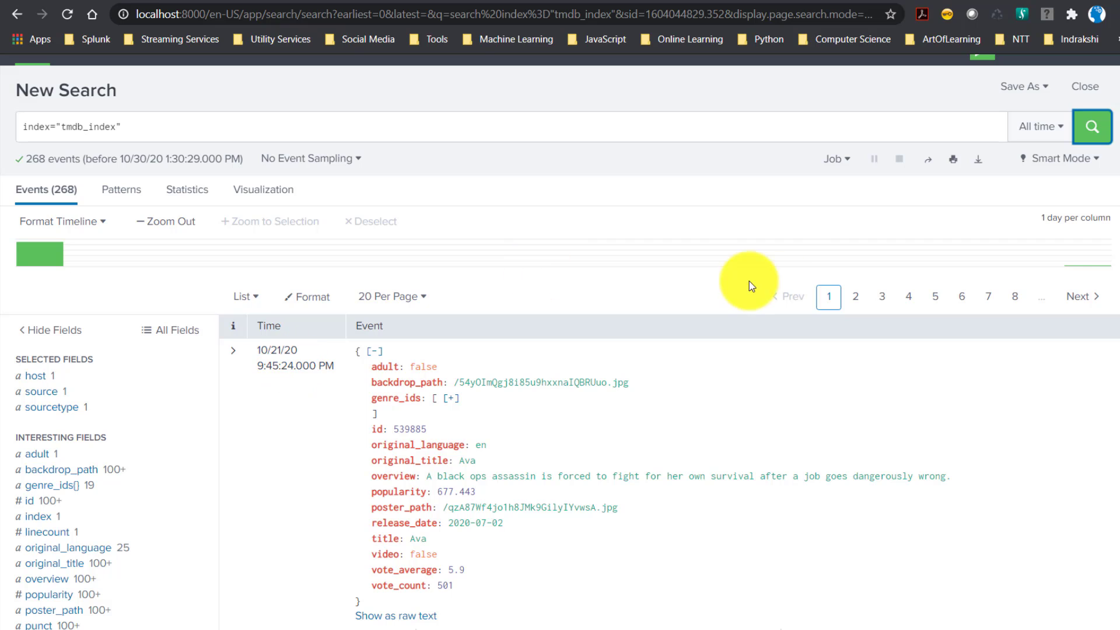
left_click(1032, 303)
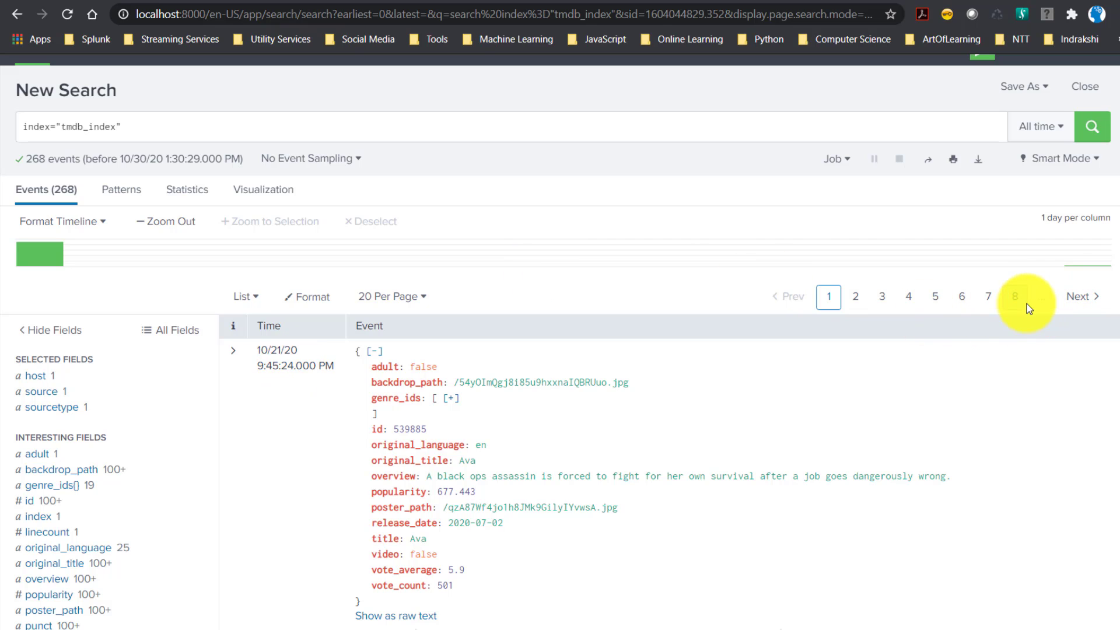
left_click(1020, 301)
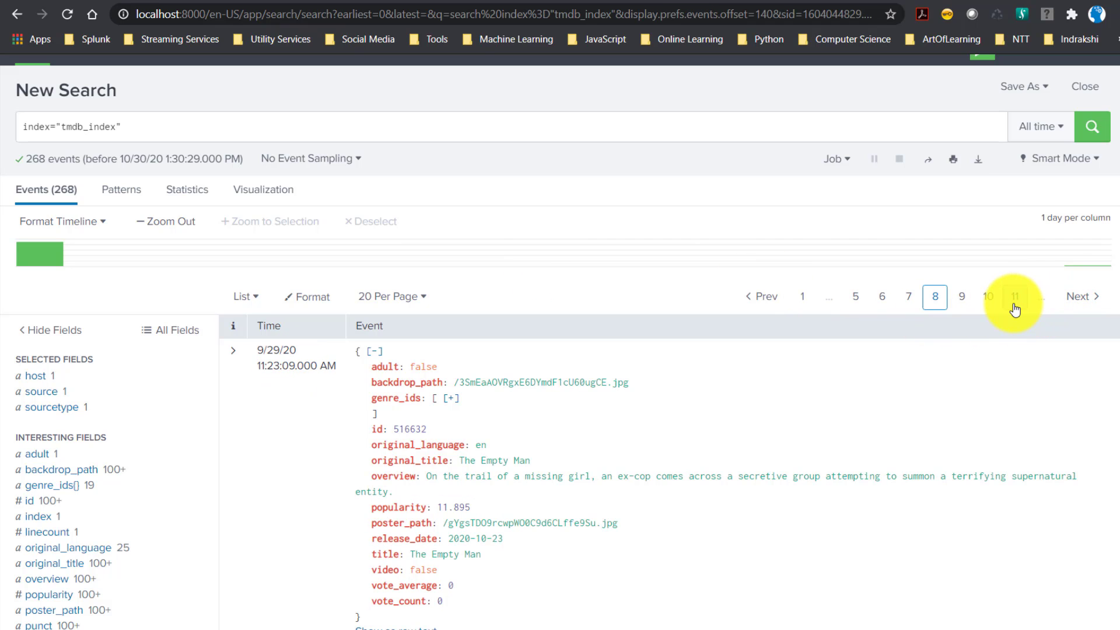
left_click(1015, 308)
left_click(1042, 305)
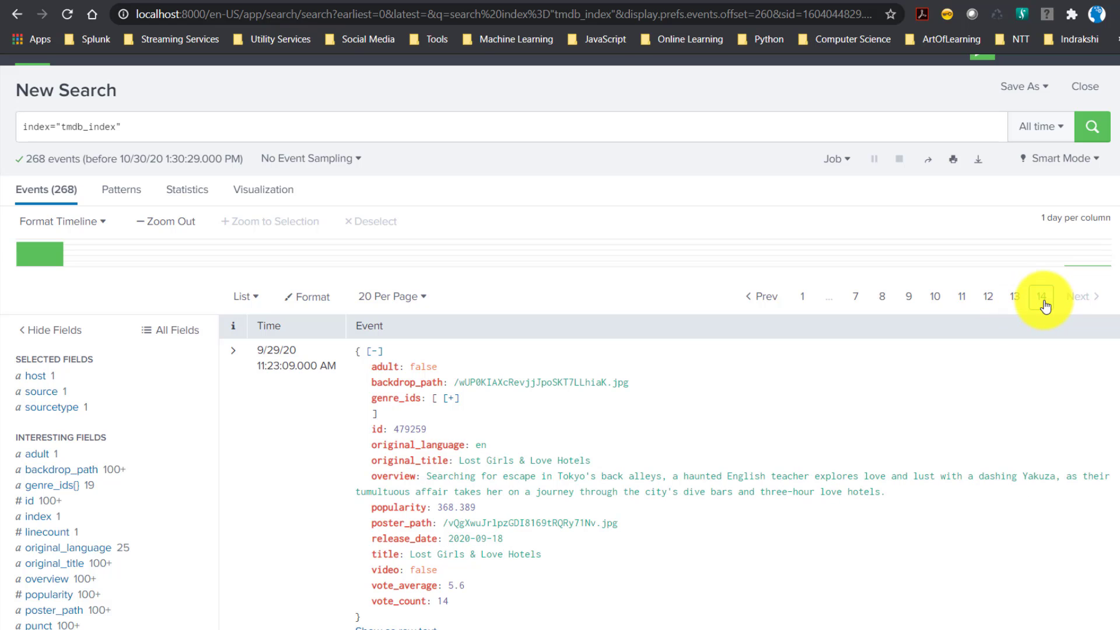
scroll(752, 470, "down", 15)
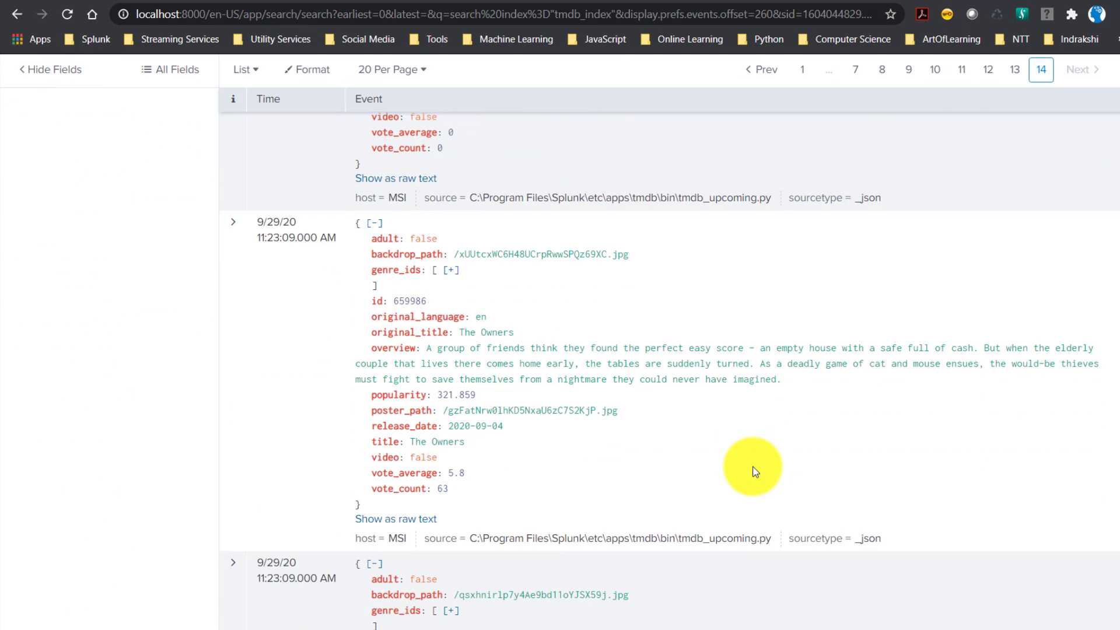
scroll(754, 470, "down", 10)
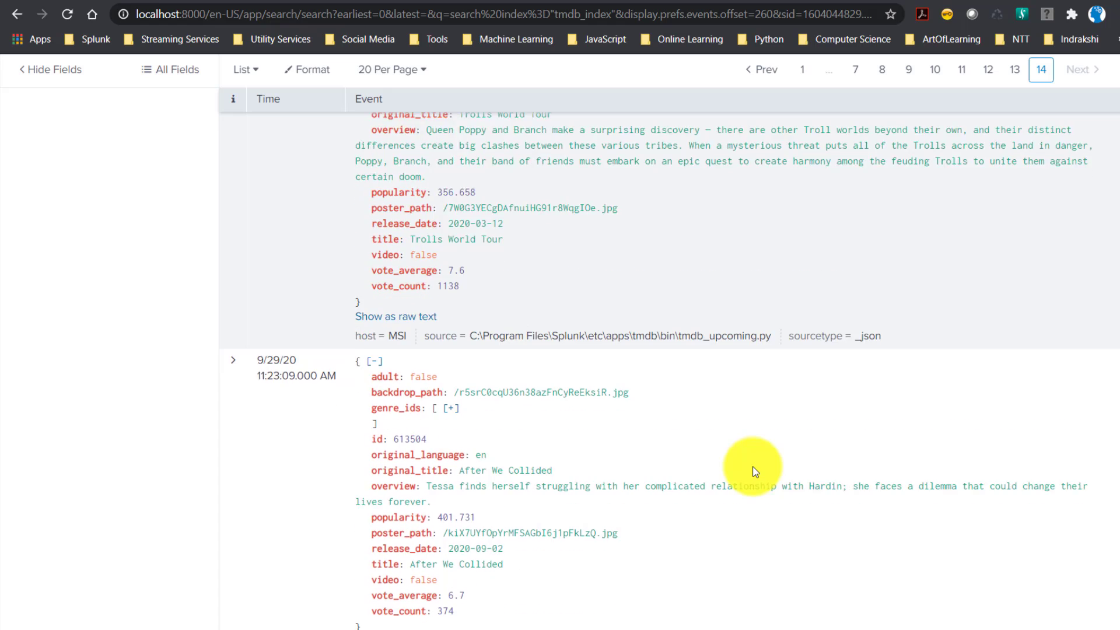
scroll(754, 470, "down", 4)
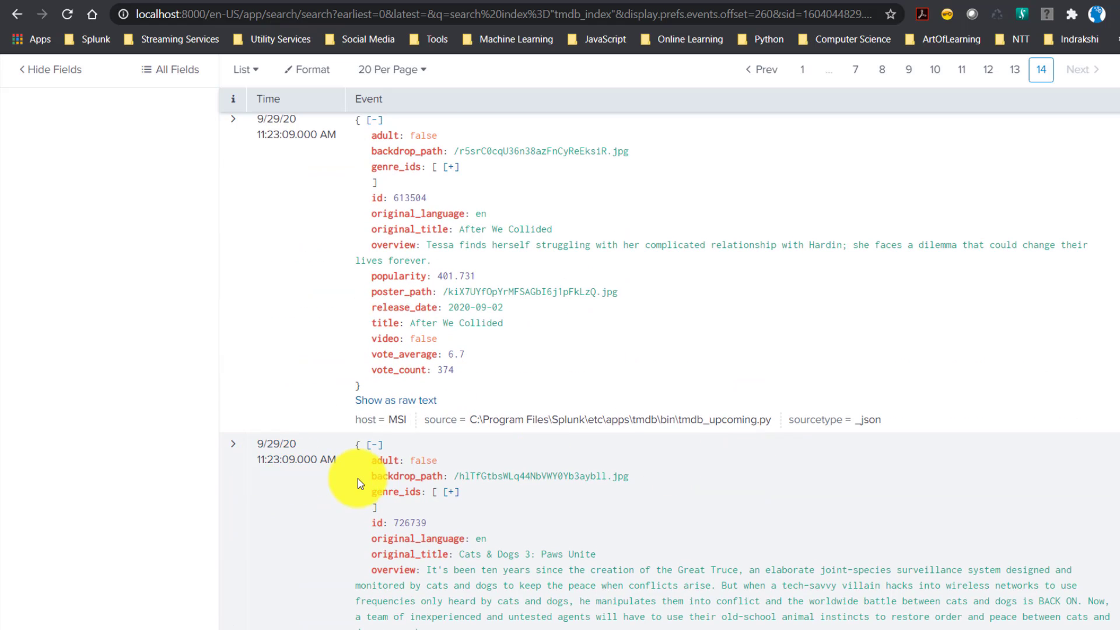
scroll(358, 479, "up", 12)
scroll(358, 479, "up", 8)
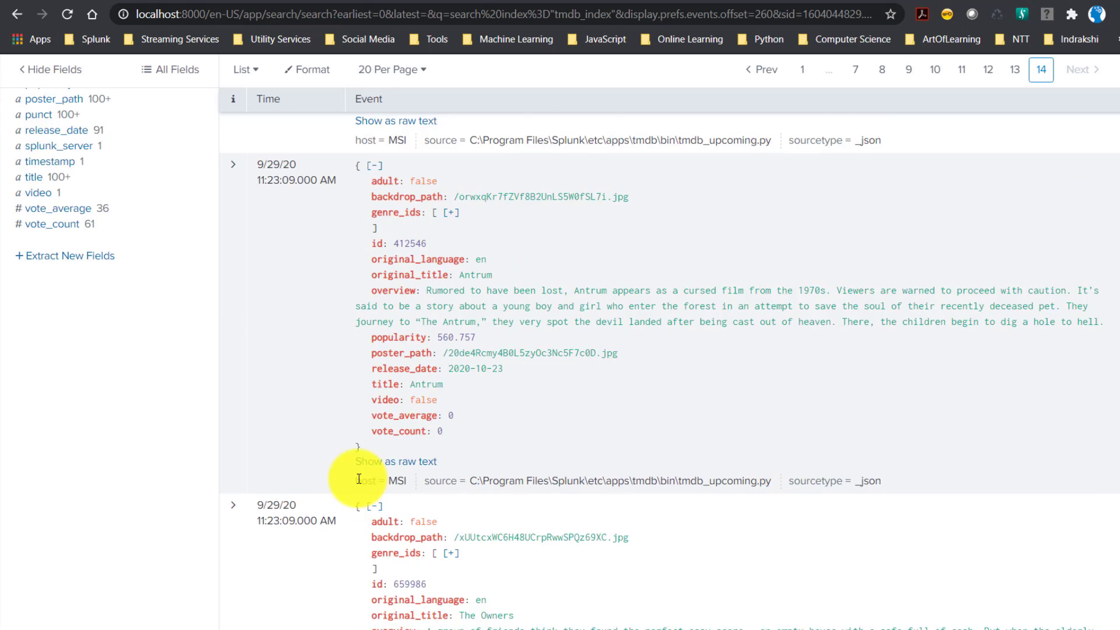
Add the time modifiers earliest= and latest= without values to the index="tmdb_index" query.
left_click(263, 0)
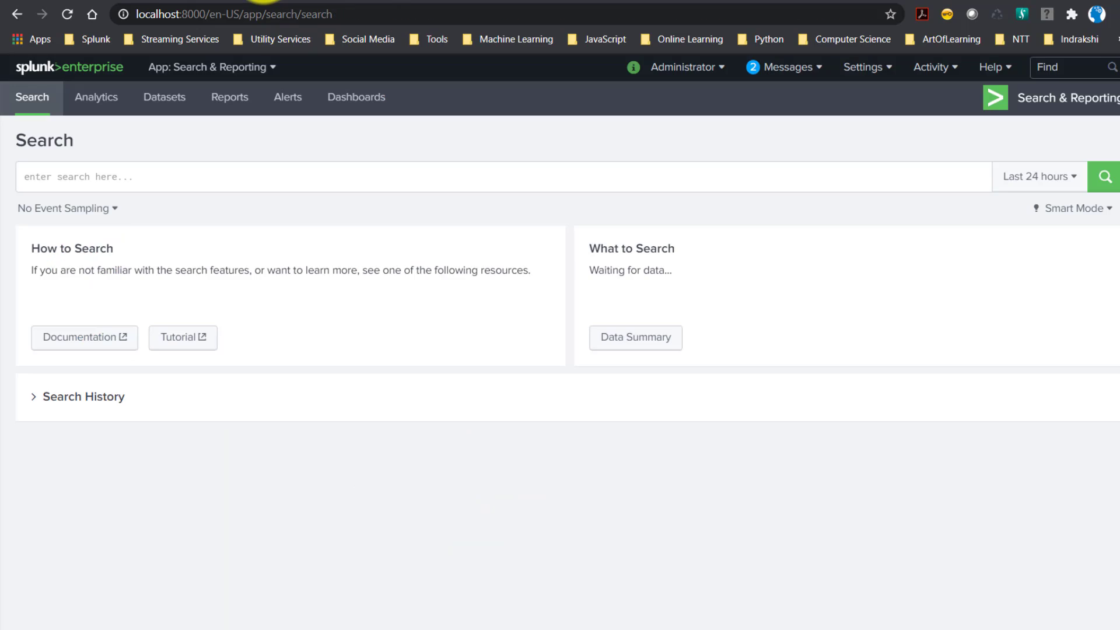
left_click(76, 180)
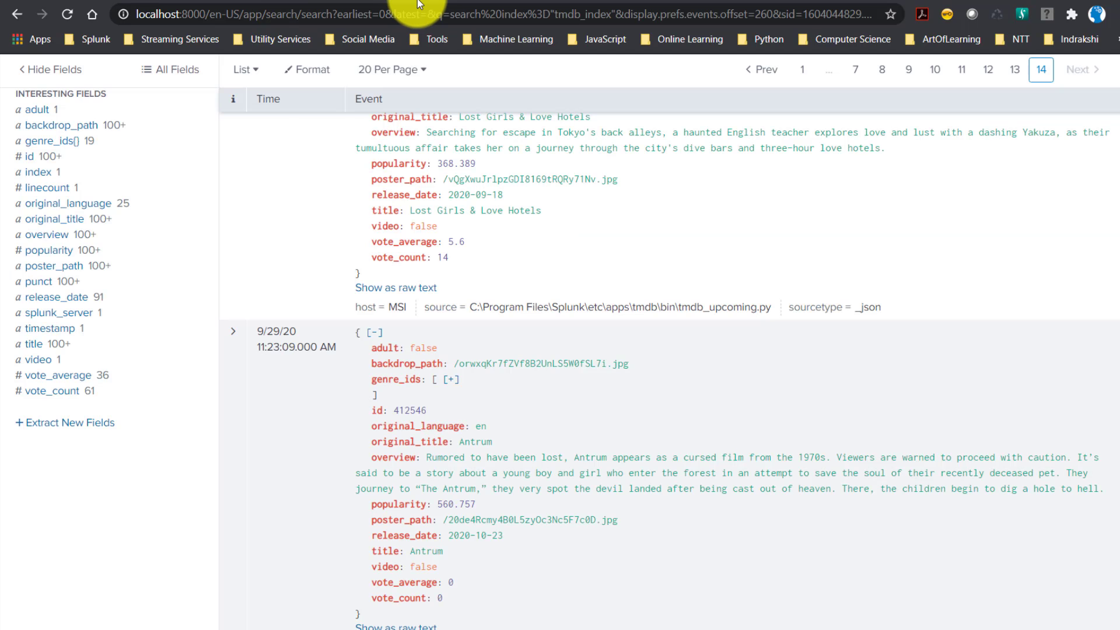
scroll(160, 220, "up", 5)
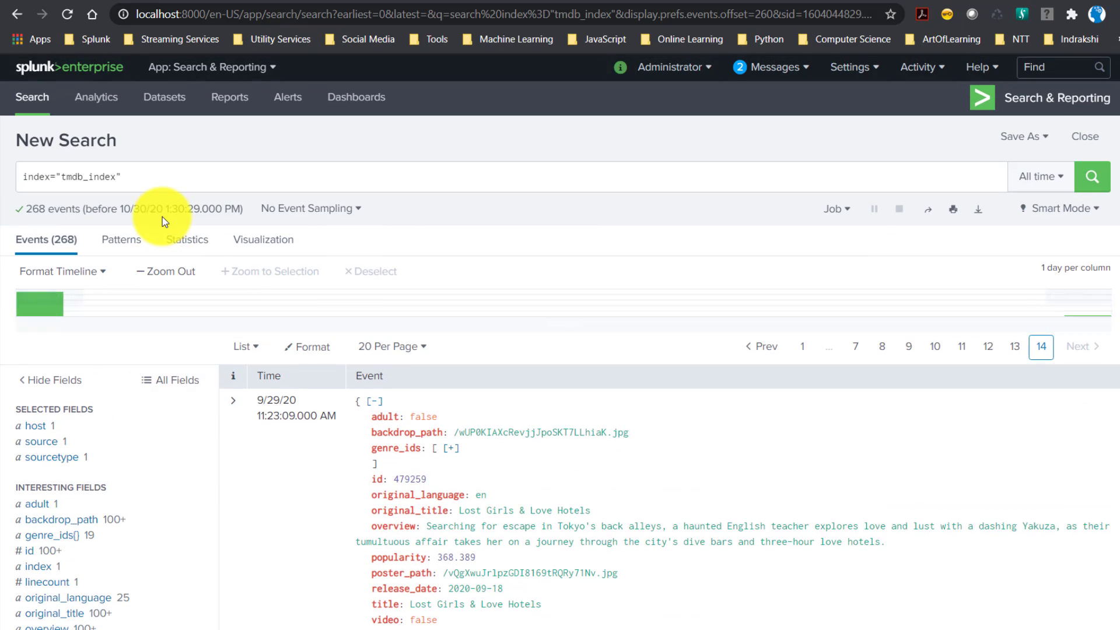
left_click(144, 181)
type("e")
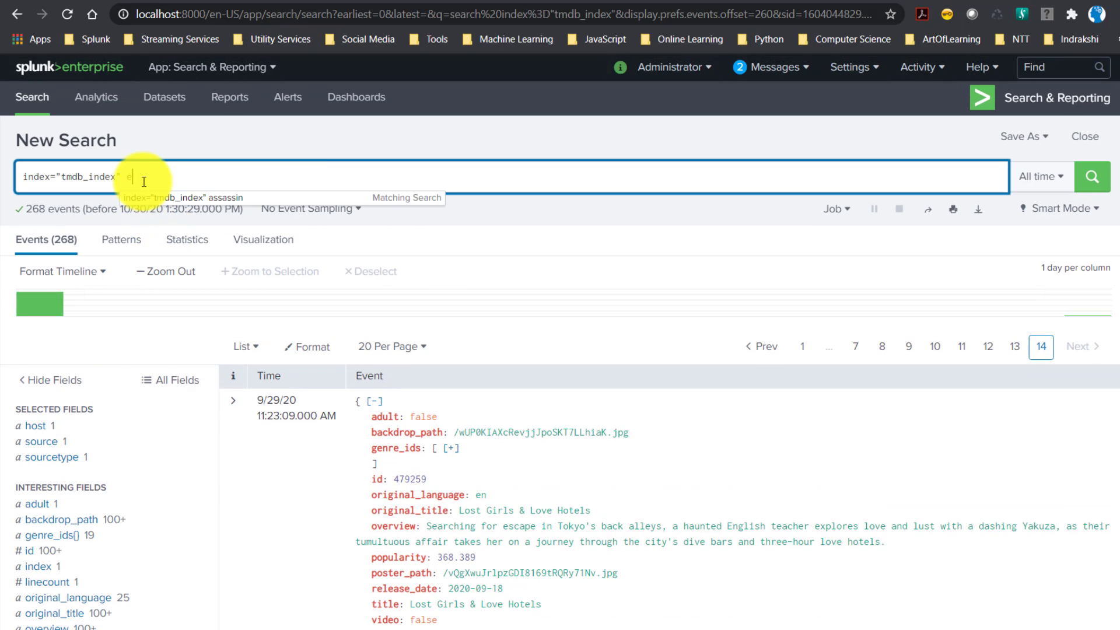
type("arliest=")
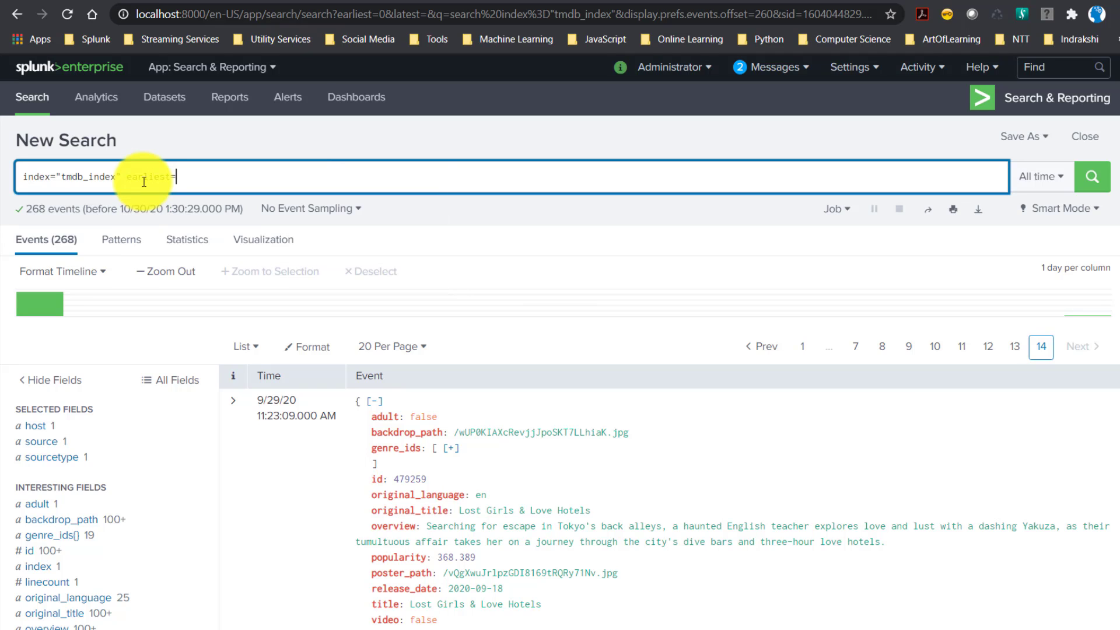
type(" latest=")
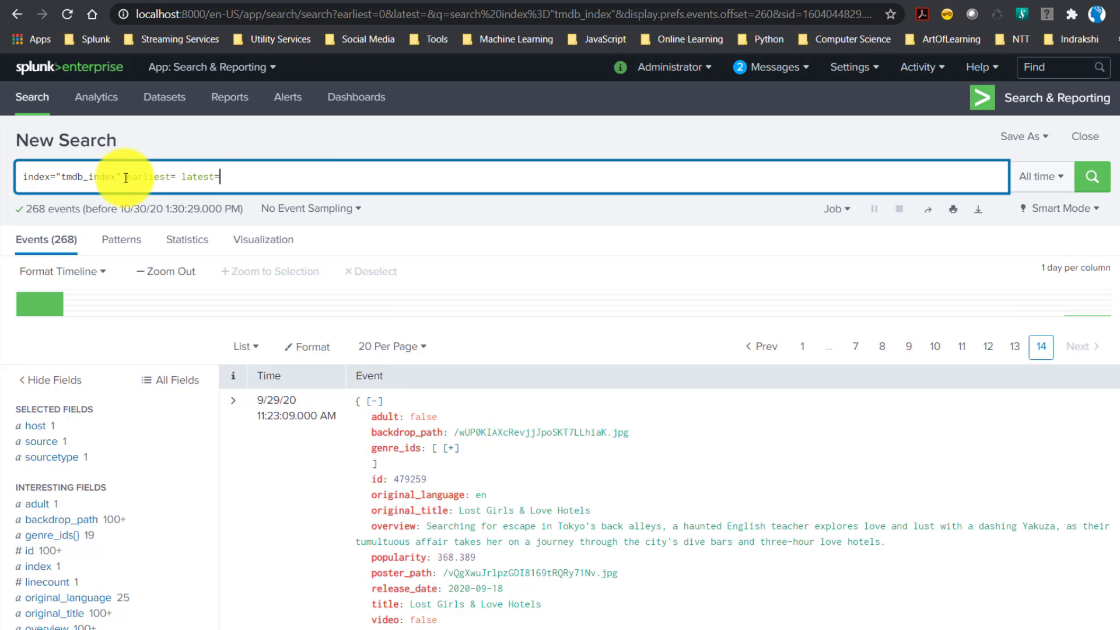
Return to the blank search page and view its time range presets, keeping Last 24 hours.
left_click(260, 0)
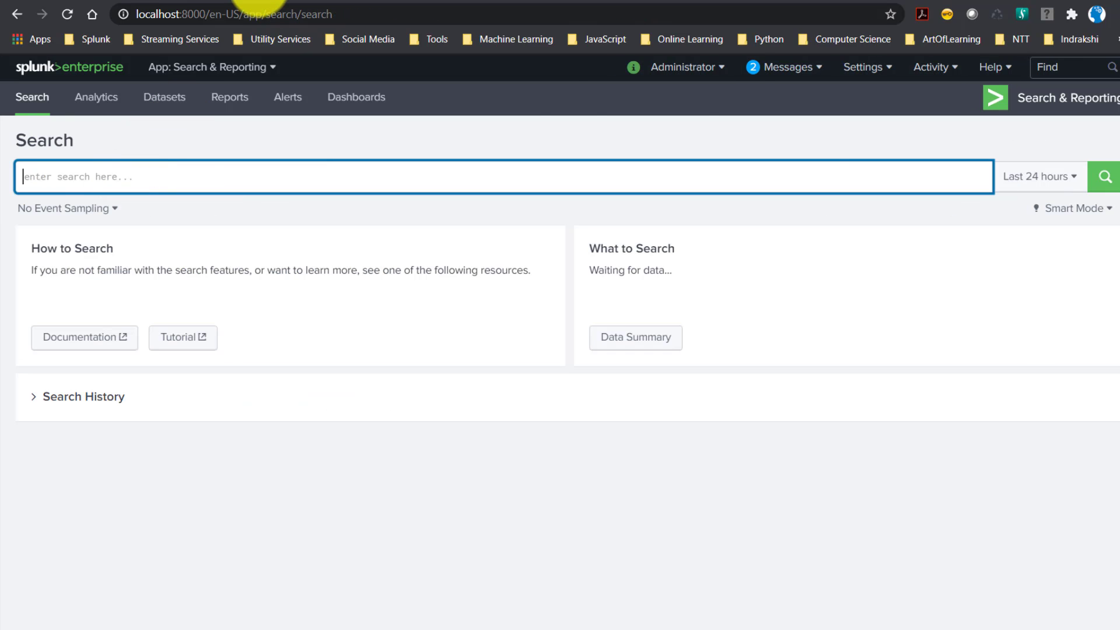
left_click(1039, 185)
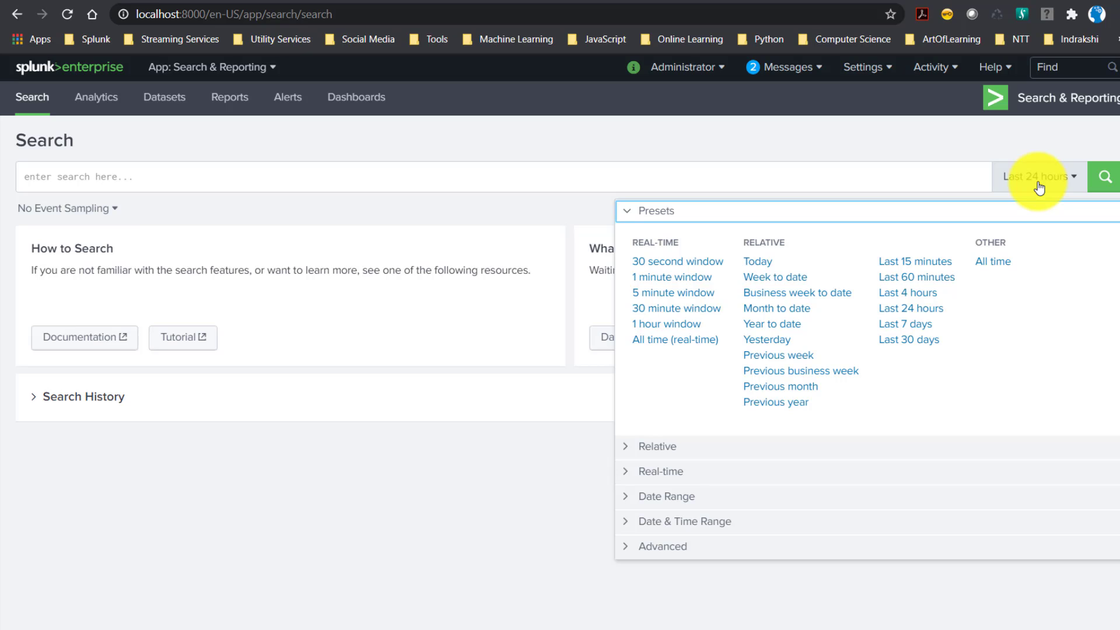
left_click(463, 177)
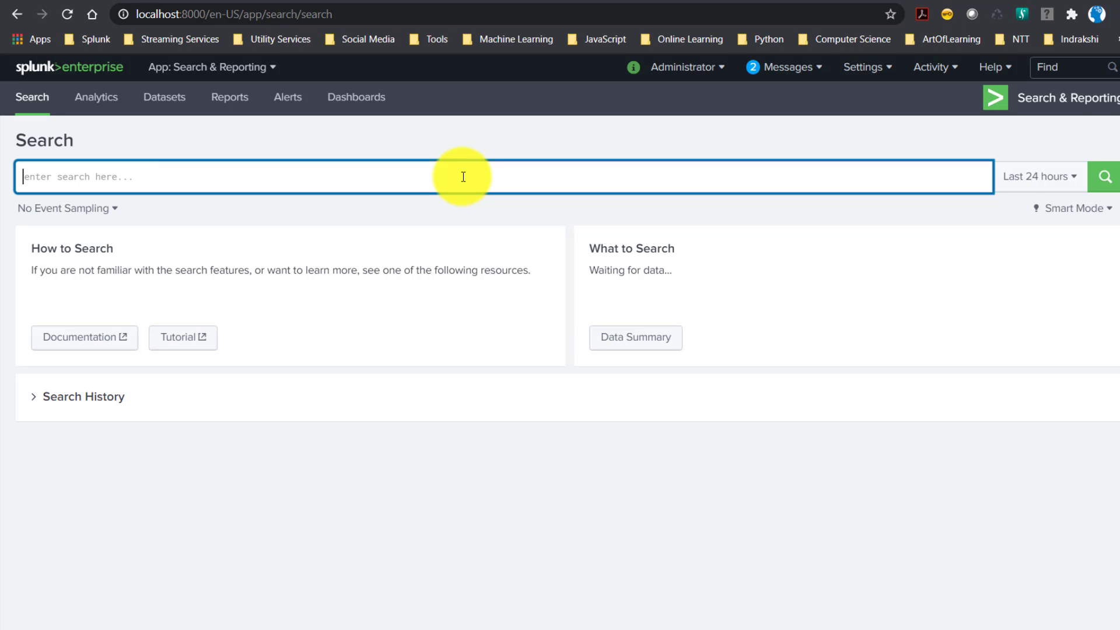
Enter the generating command | metadata type=hosts as the search query.
type("| meta")
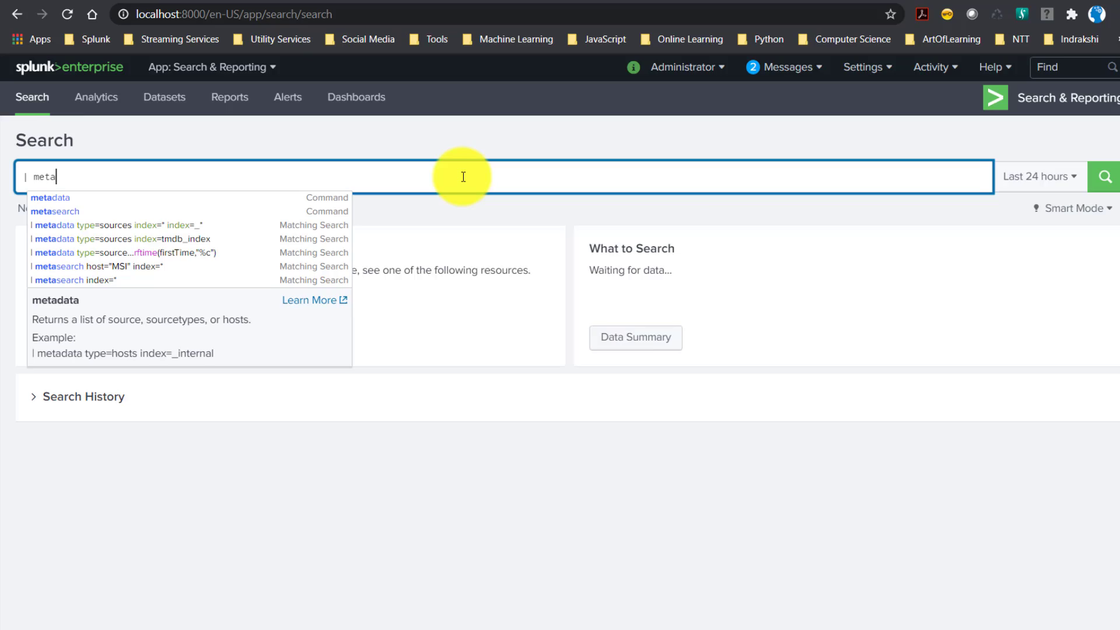
key("Down")
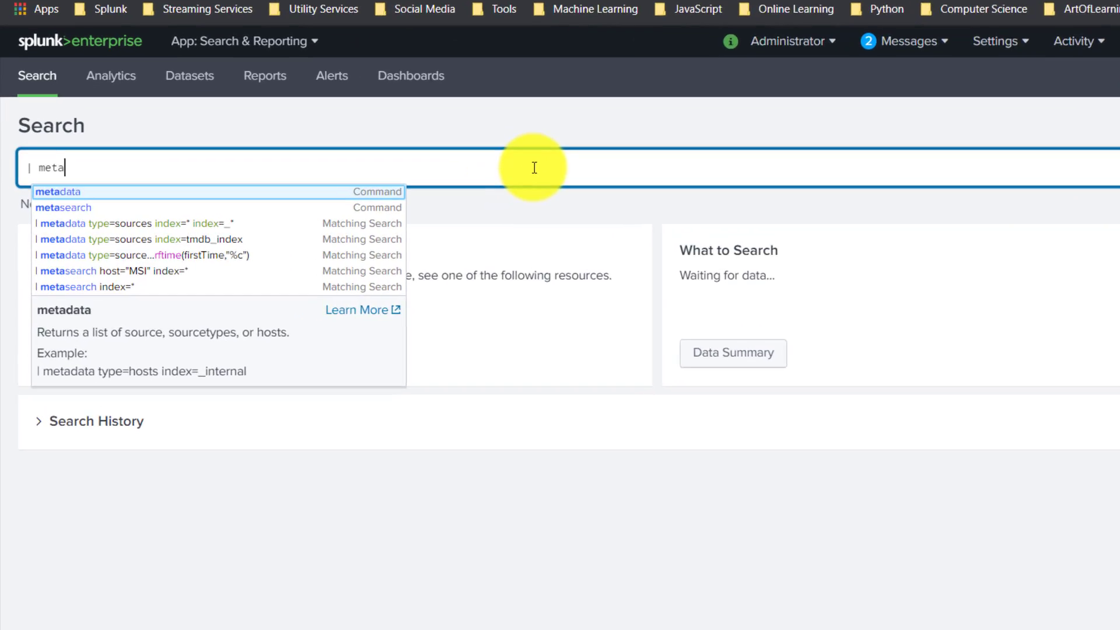
key("Return")
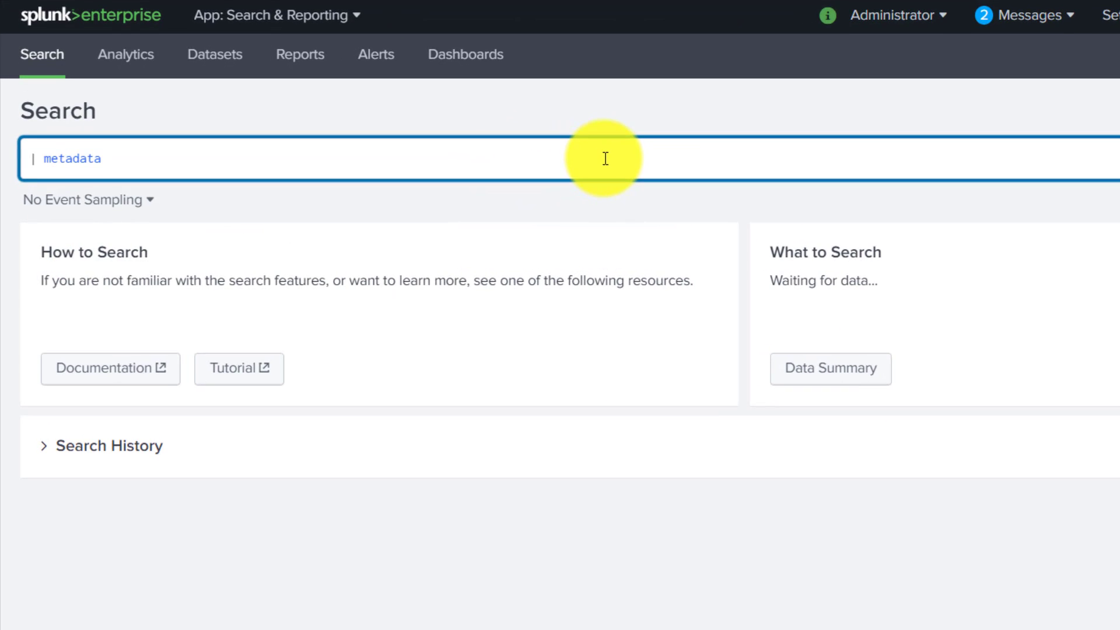
type("type")
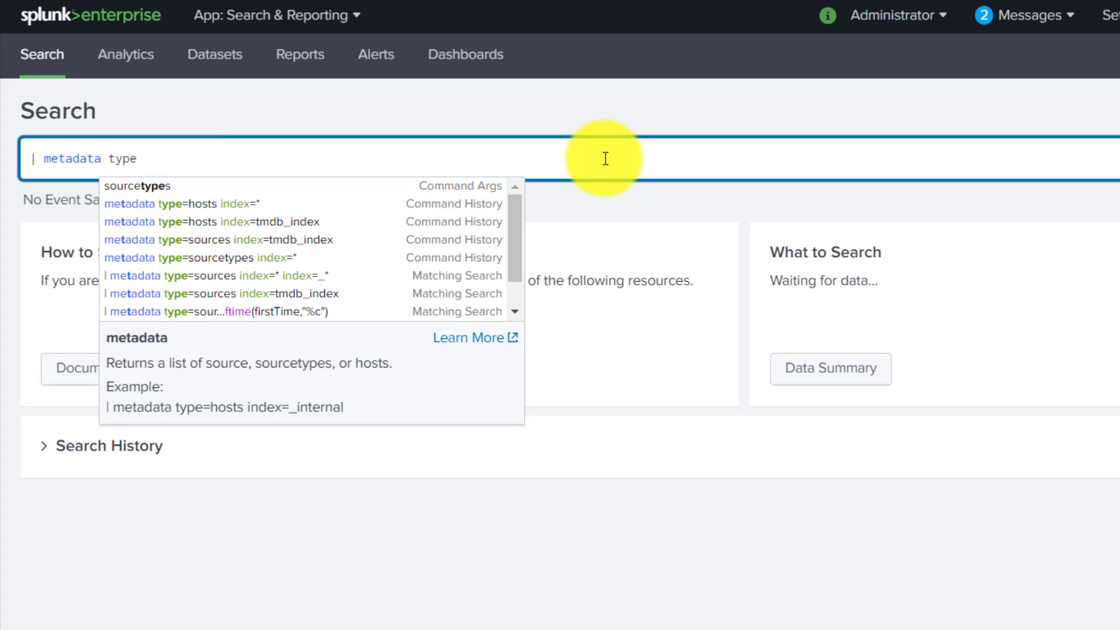
type("=")
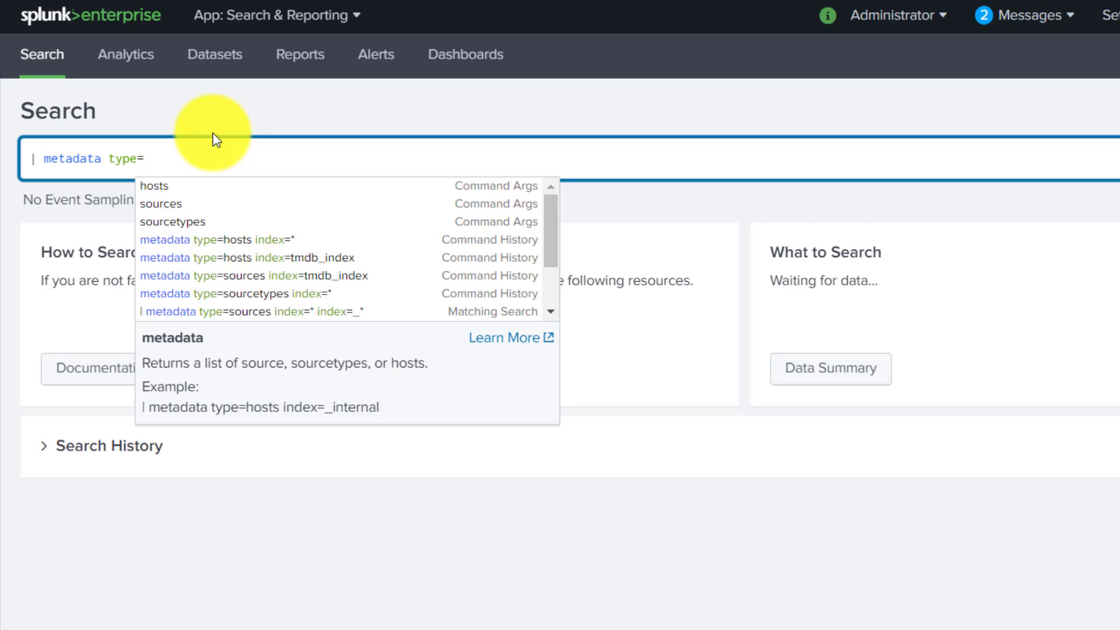
left_click(171, 199)
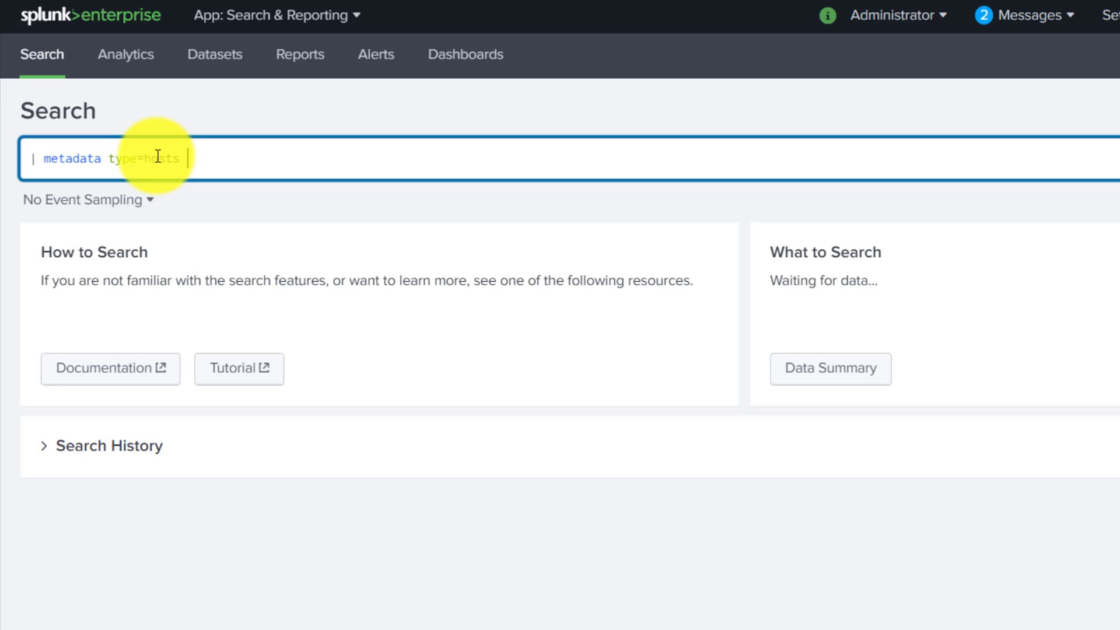
Extend the metadata query with the argument index=tmdb_index.
type("in")
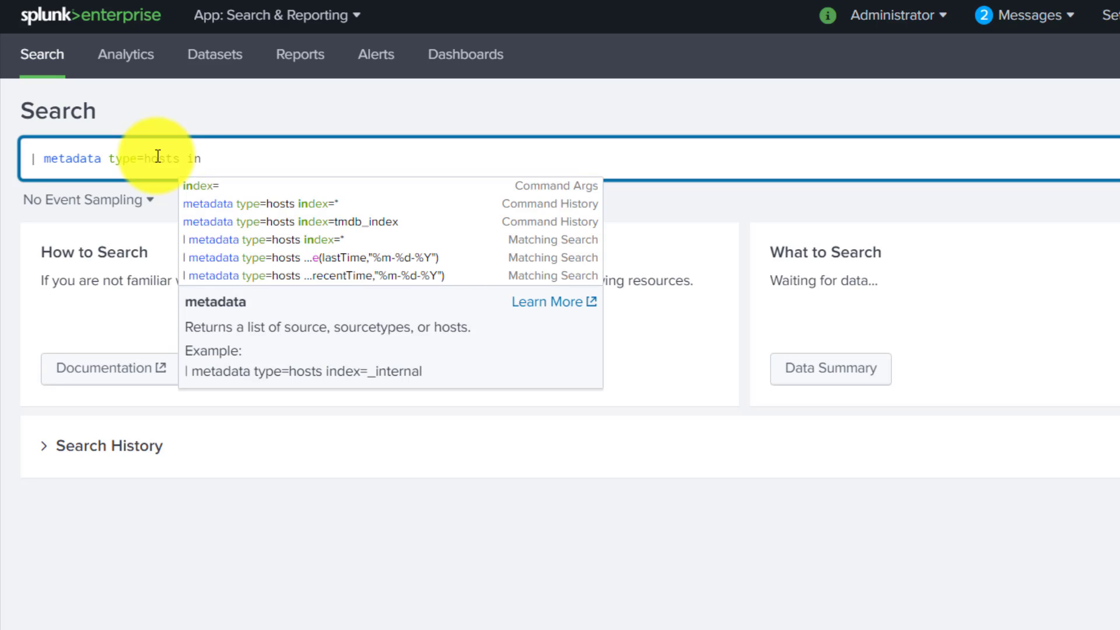
key("Down")
key("Return")
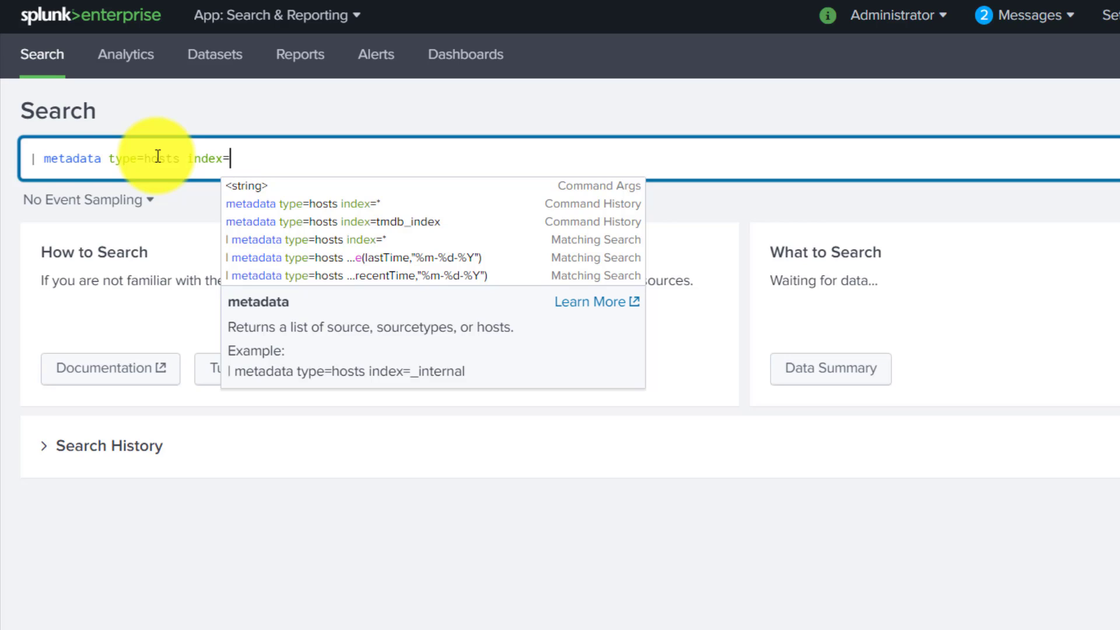
type("tm")
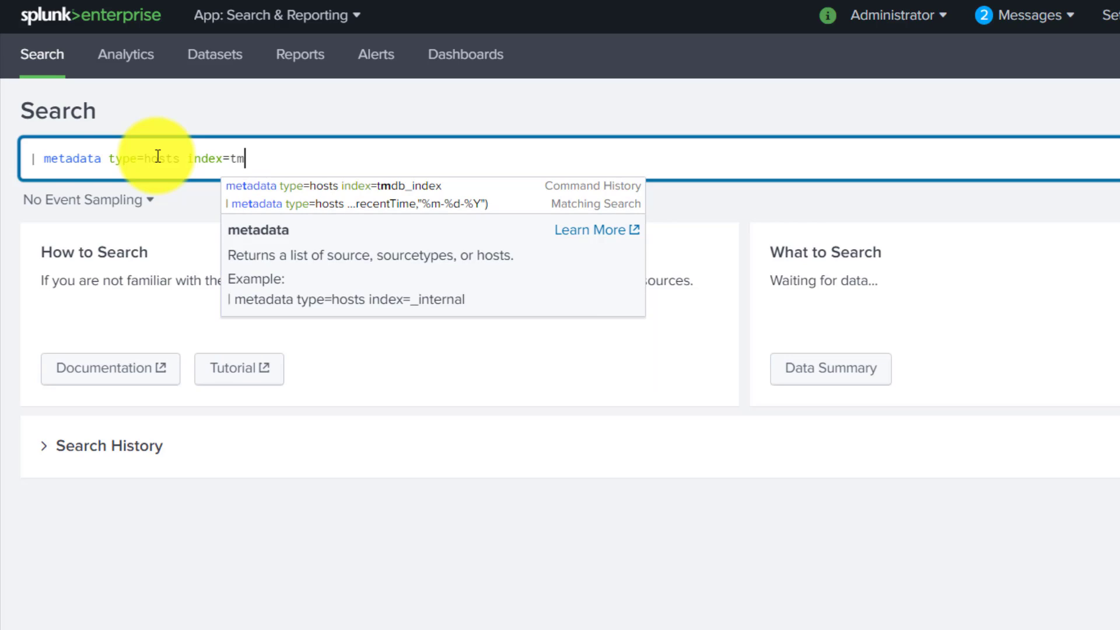
type("db_index")
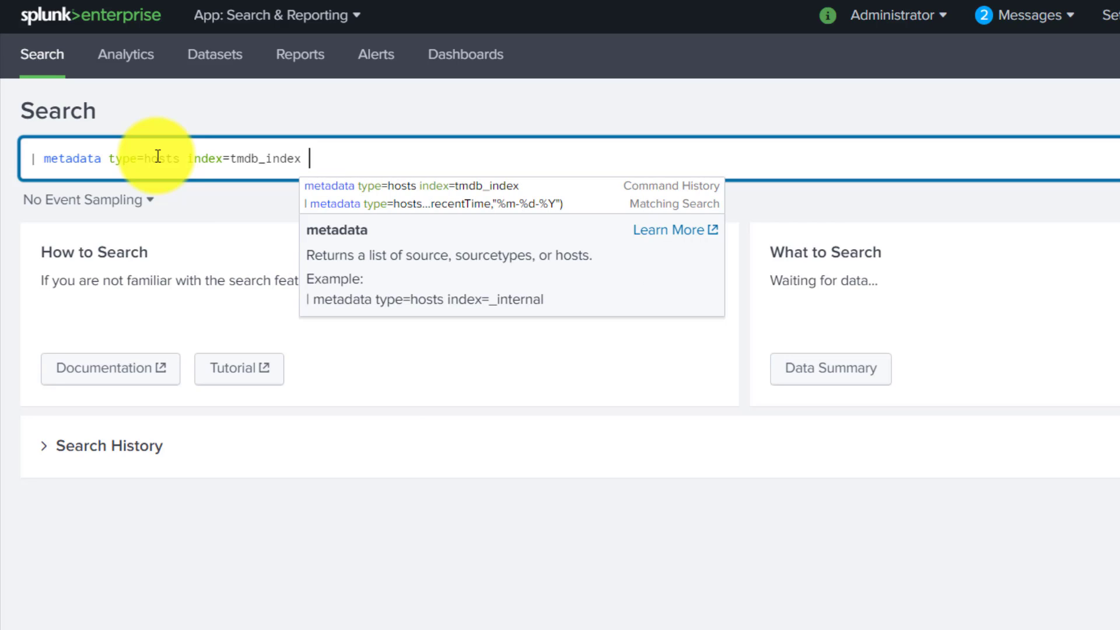
double_click(268, 158)
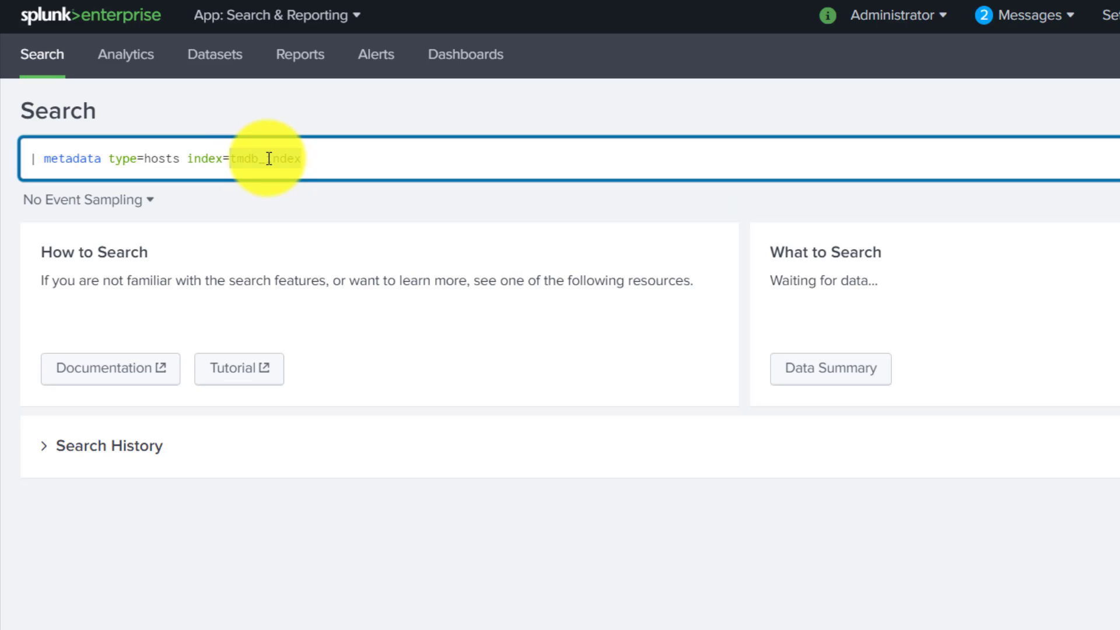
left_click(353, 154)
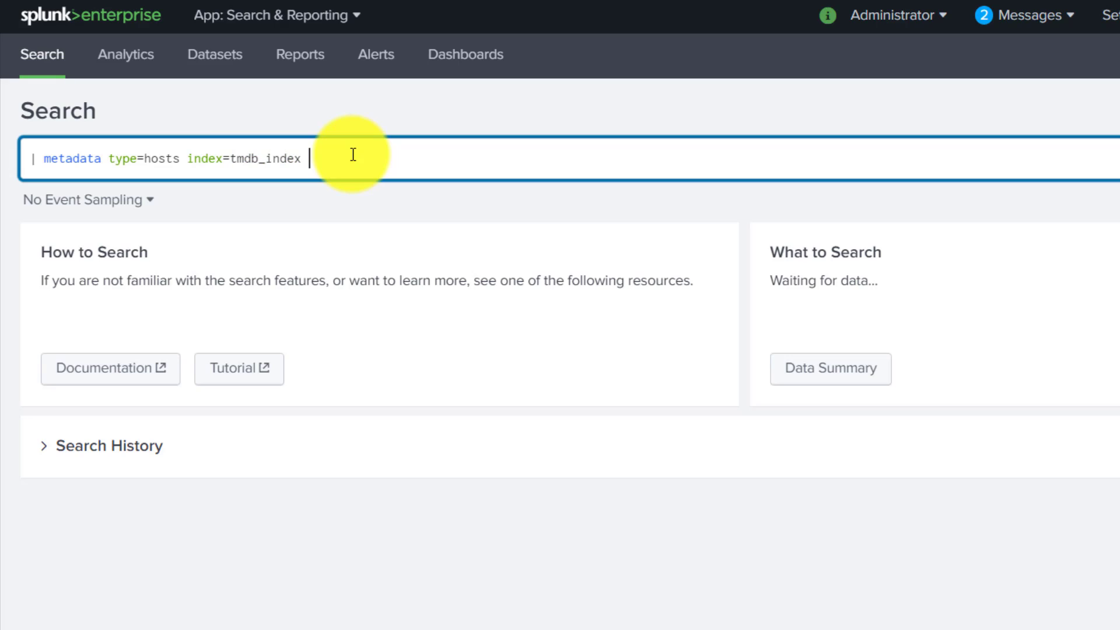
Add a second argument, index=index_name, to the end of the metadata query.
type("in")
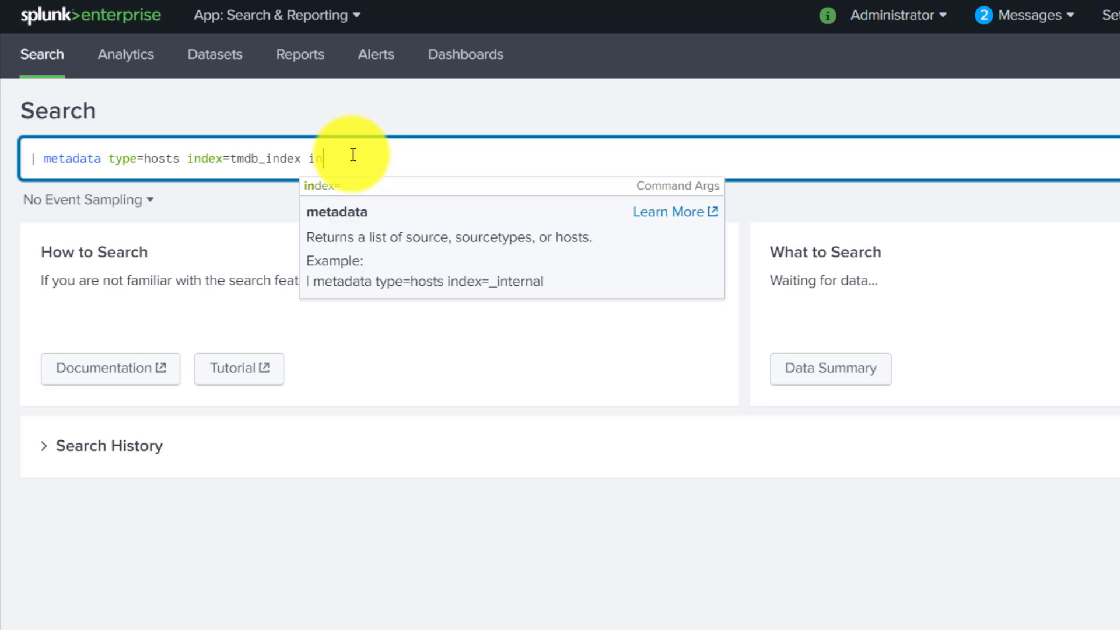
key("Down")
key("Return")
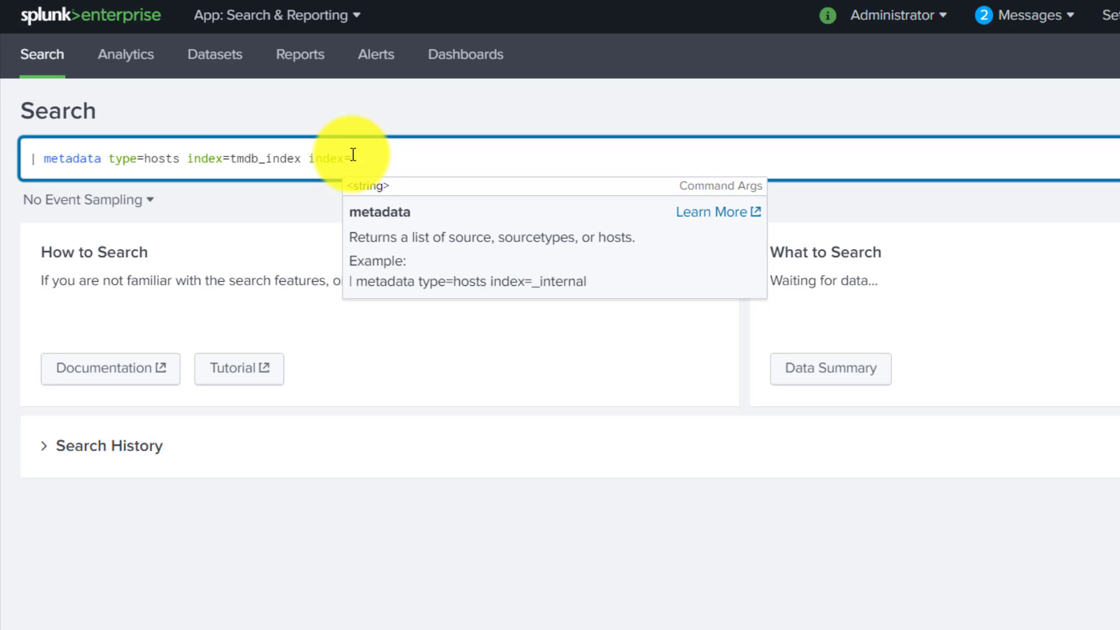
type("index_name")
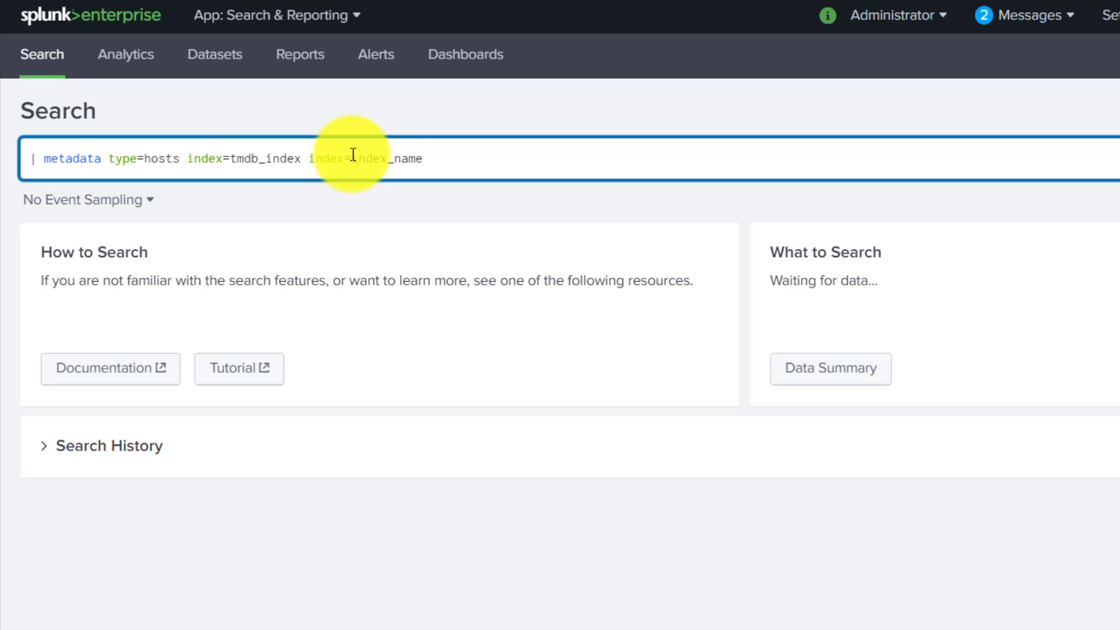
Remove the second index argument and the tmdb_index value from the metadata query, leaving index= empty.
key("BackSpace")
key("BackSpace")
key("BackSpace")
key("BackSpace")
key("BackSpace")
key("BackSpace")
key("BackSpace")
key("BackSpace")
key("BackSpace")
key("BackSpace")
key("BackSpace")
key("BackSpace")
key("BackSpace")
key("BackSpace")
key("BackSpace")
key("BackSpace")
key("BackSpace")
key("BackSpace")
key("BackSpace")
key("BackSpace")
key("BackSpace")
key("BackSpace")
key("BackSpace")
key("BackSpace")
key("BackSpace")
key("BackSpace")
key("BackSpace")
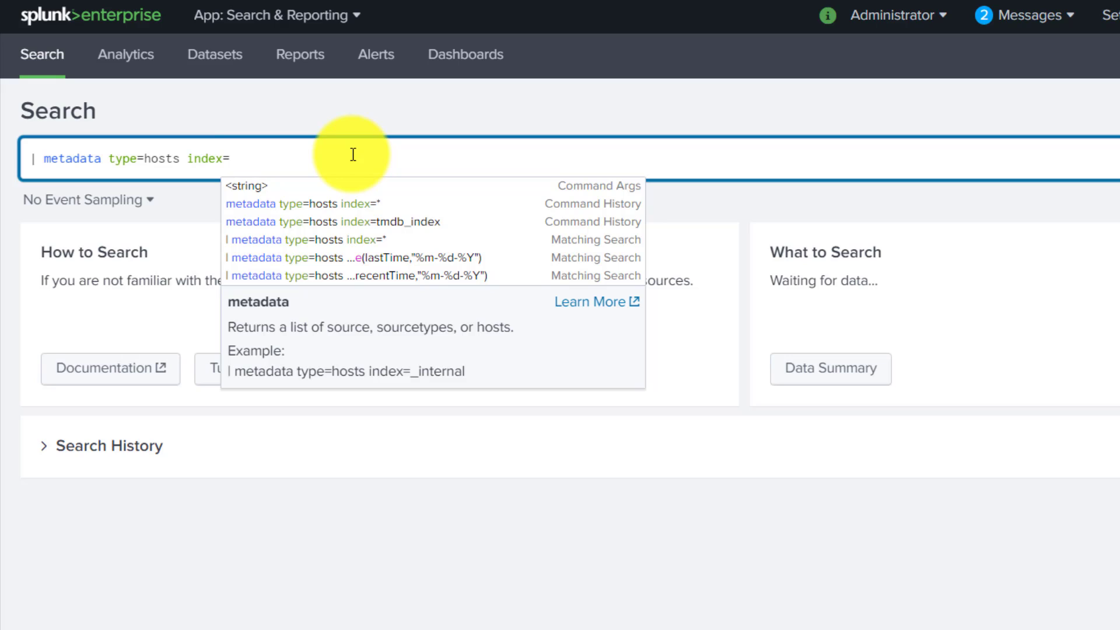
Try idx* as the index value in the metadata query, and replace it with the wildcard * alone.
type("idx")
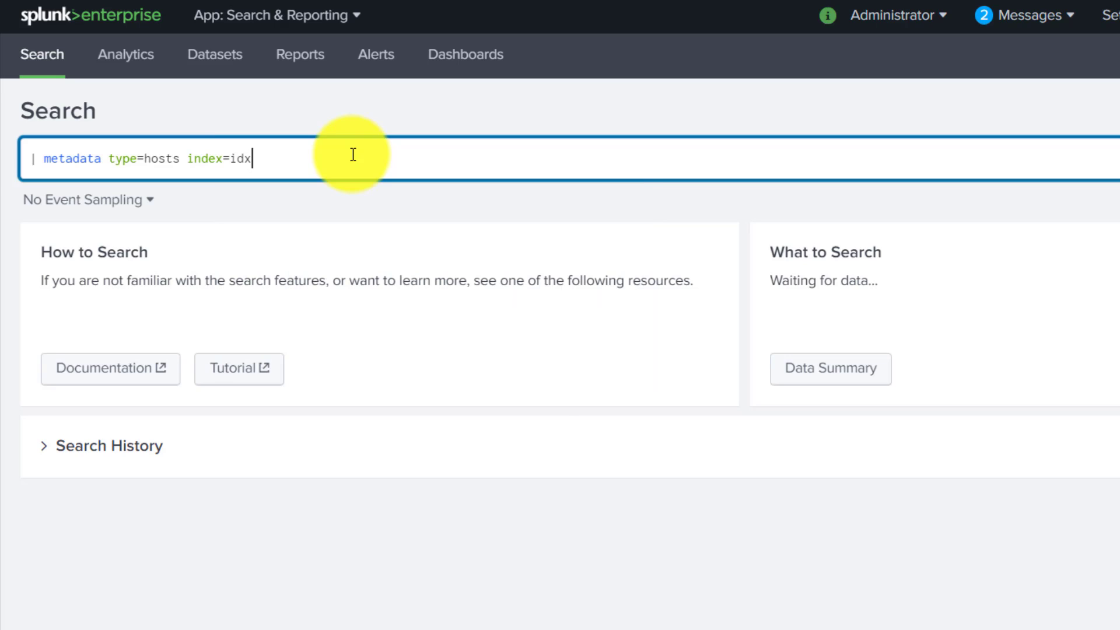
type("*")
key("BackSpace")
key("BackSpace")
key("BackSpace")
key("BackSpace")
type("*")
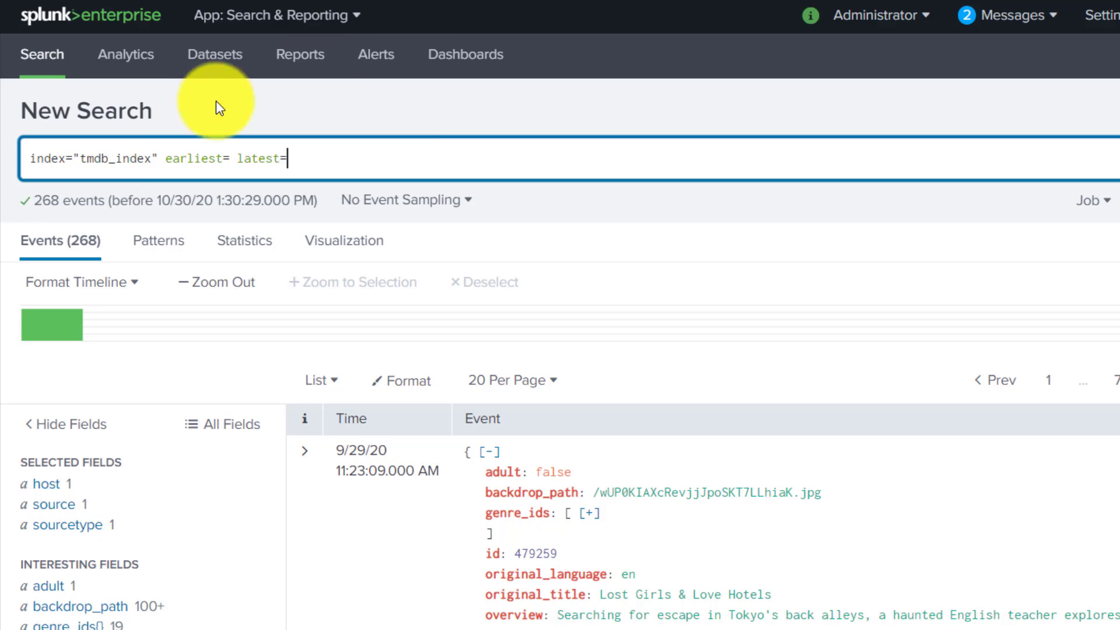
In the ordinary event search, replace the tmdb_index query and its time modifiers with index=main, and run it.
double_click(95, 163)
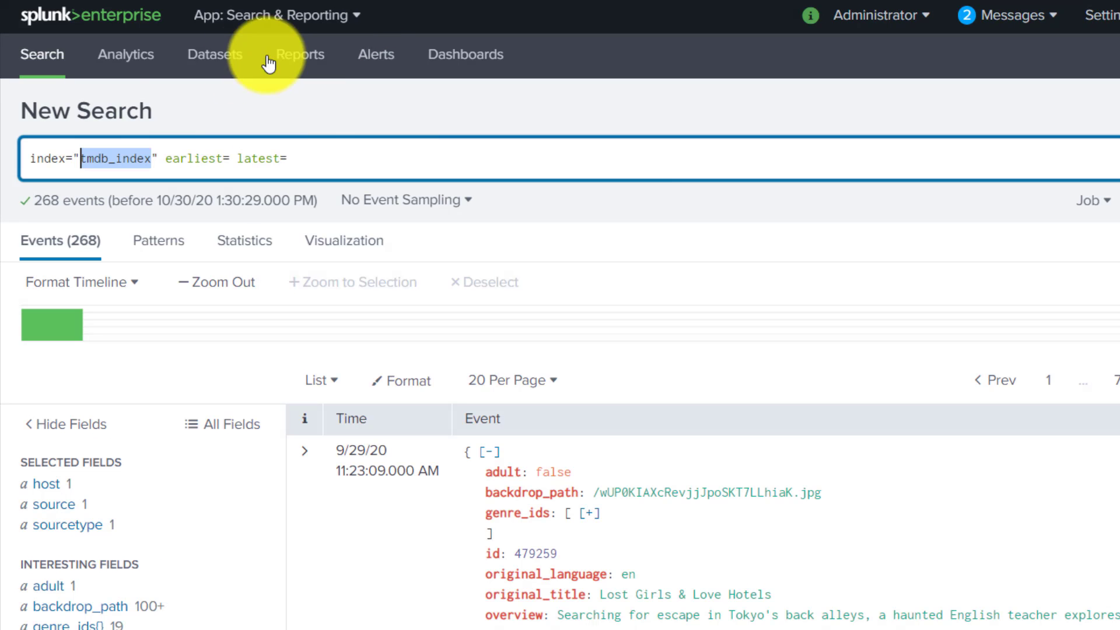
left_click(351, 161)
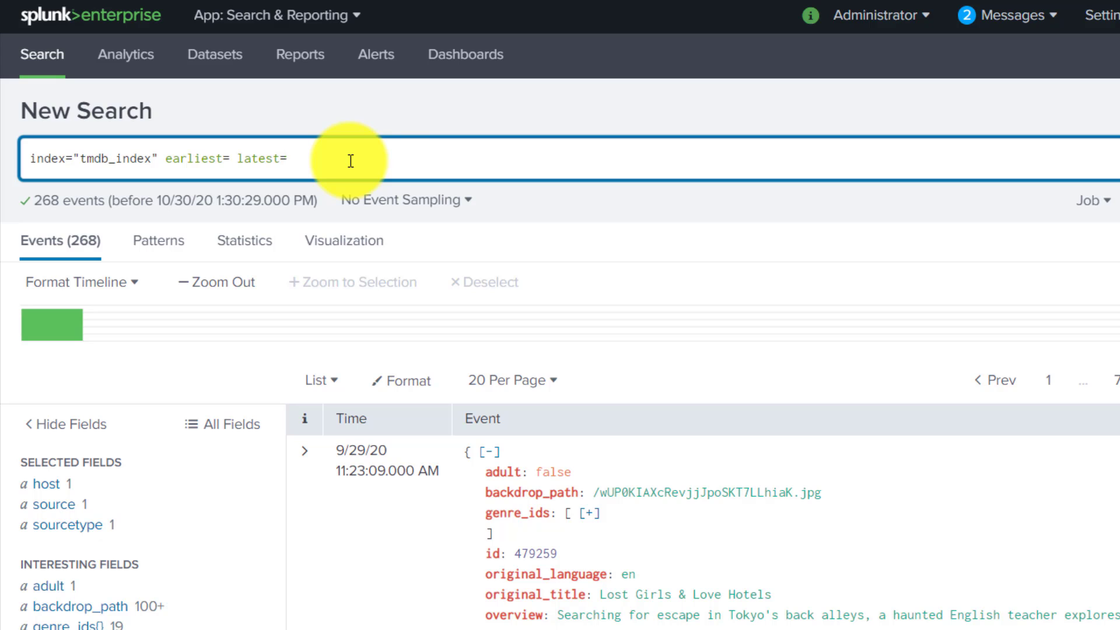
key("BackSpace")
key("BackSpace")
key("BackSpace")
key("BackSpace")
key("BackSpace")
key("BackSpace")
key("BackSpace")
key("BackSpace")
key("BackSpace")
key("BackSpace")
key("BackSpace")
key("BackSpace")
key("BackSpace")
key("BackSpace")
key("BackSpace")
key("BackSpace")
key("BackSpace")
key("BackSpace")
key("BackSpace")
key("BackSpace")
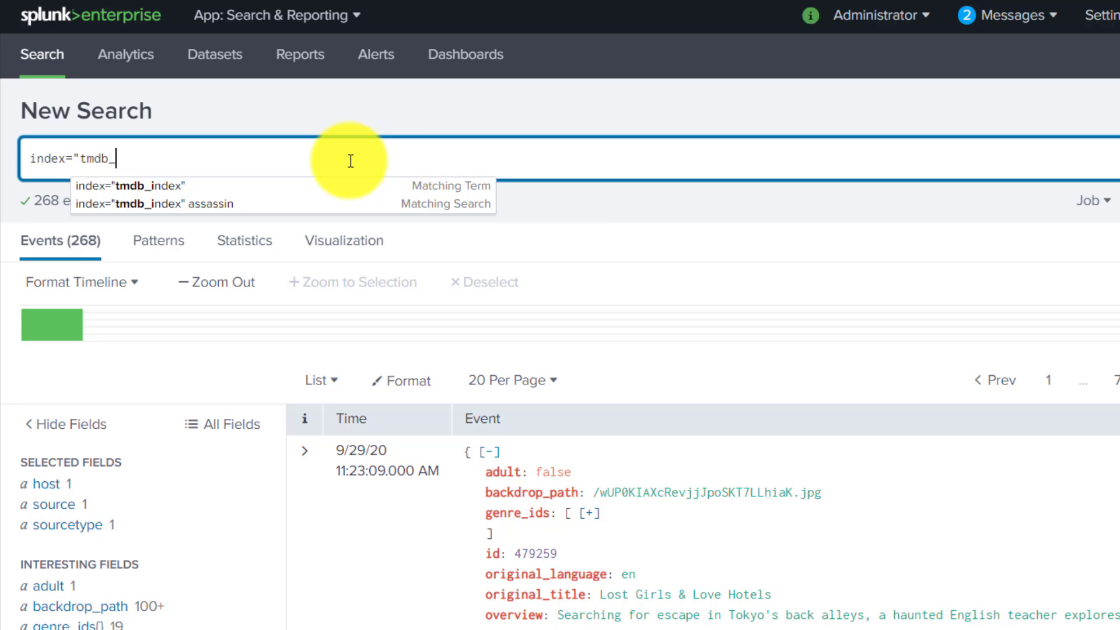
key("BackSpace")
key("BackSpace")
key("BackSpace")
key("BackSpace")
key("BackSpace")
key("BackSpace")
type("main")
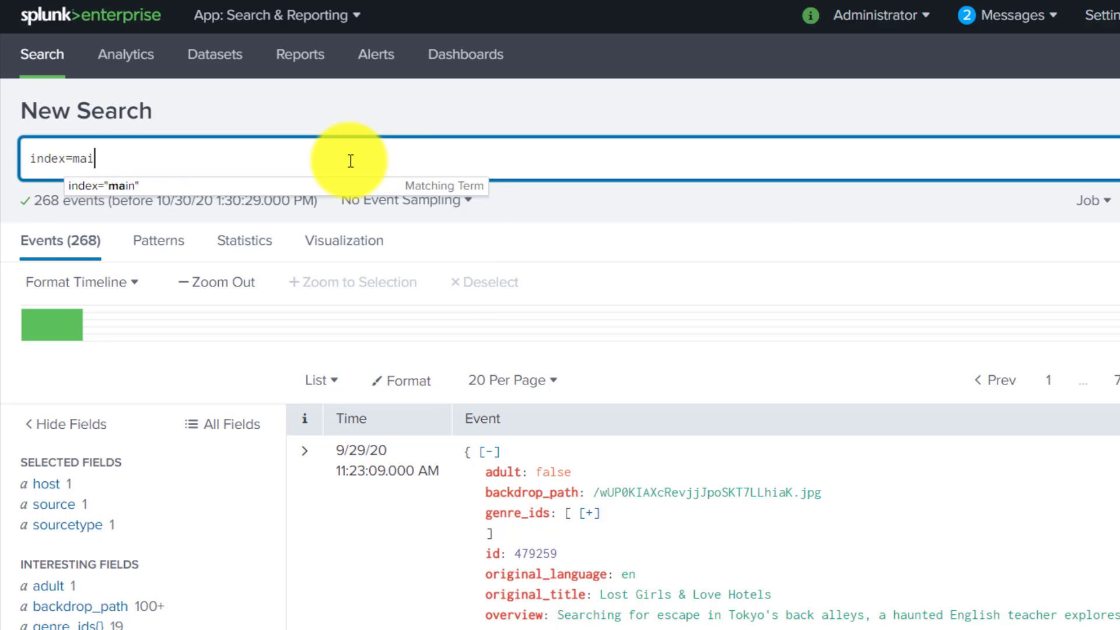
key("Return")
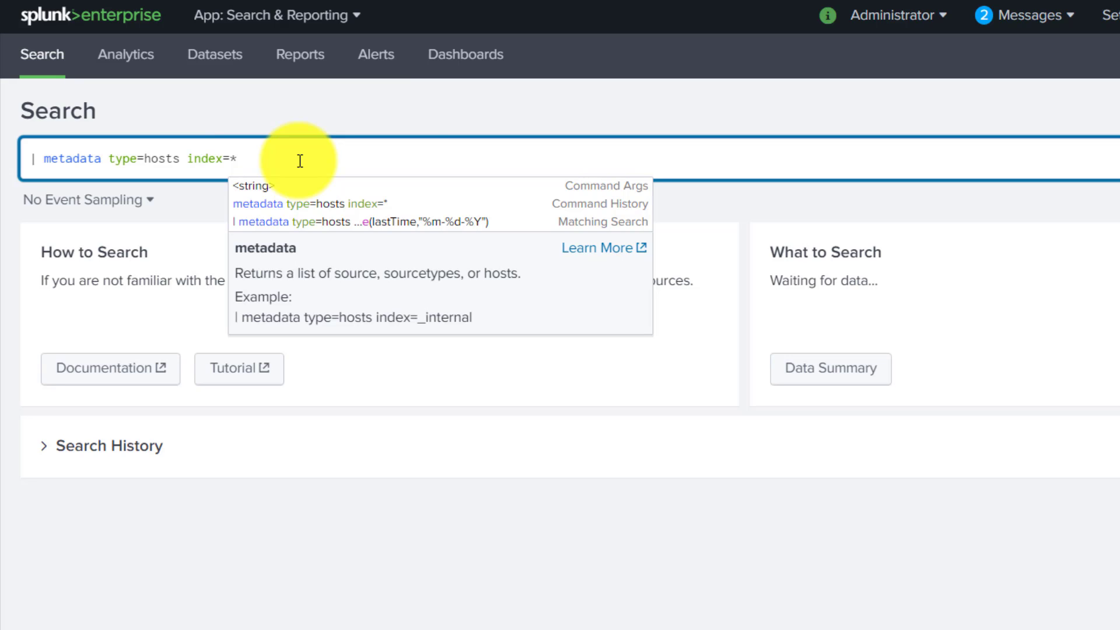
View the time range presets for the metadata query, keeping Last 24 hours.
left_click(1108, 156)
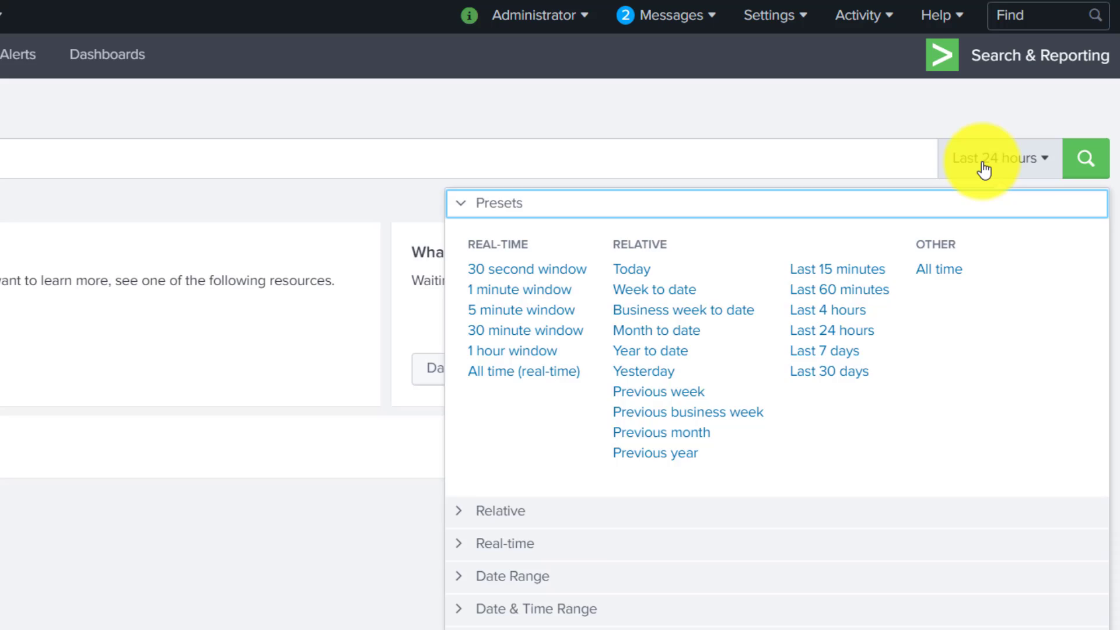
left_click(985, 169)
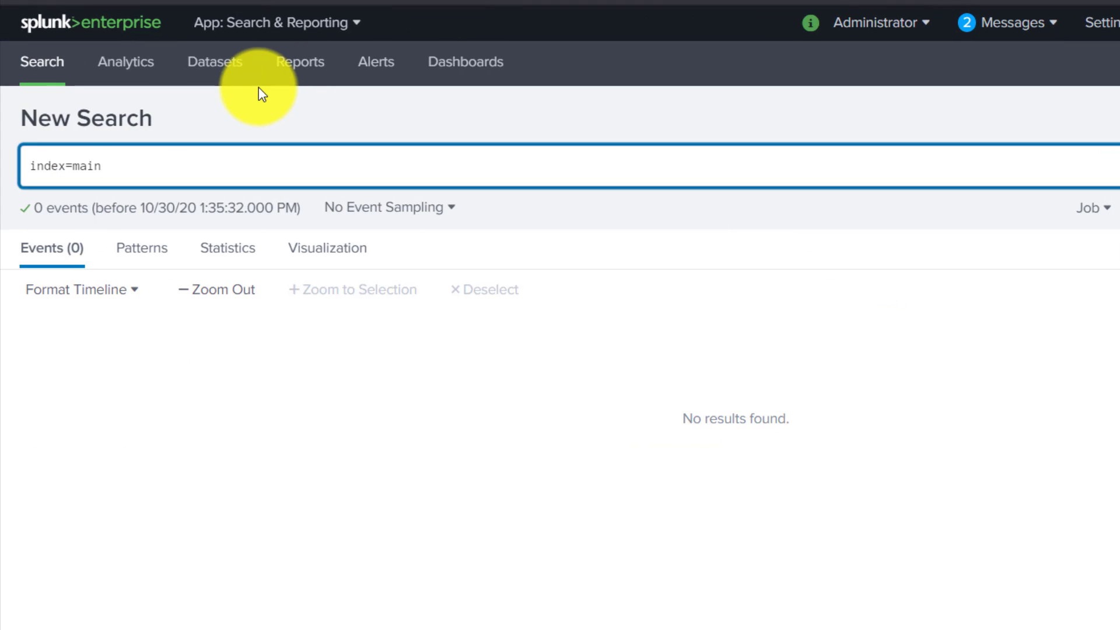
Change the ordinary event search back to index="tmdb_index" without the earliest= and latest= modifiers, and run it.
key("BackSpace")
key("BackSpace")
key("BackSpace")
key("BackSpace")
type("\"tmdb_index\" earliest= latest=")
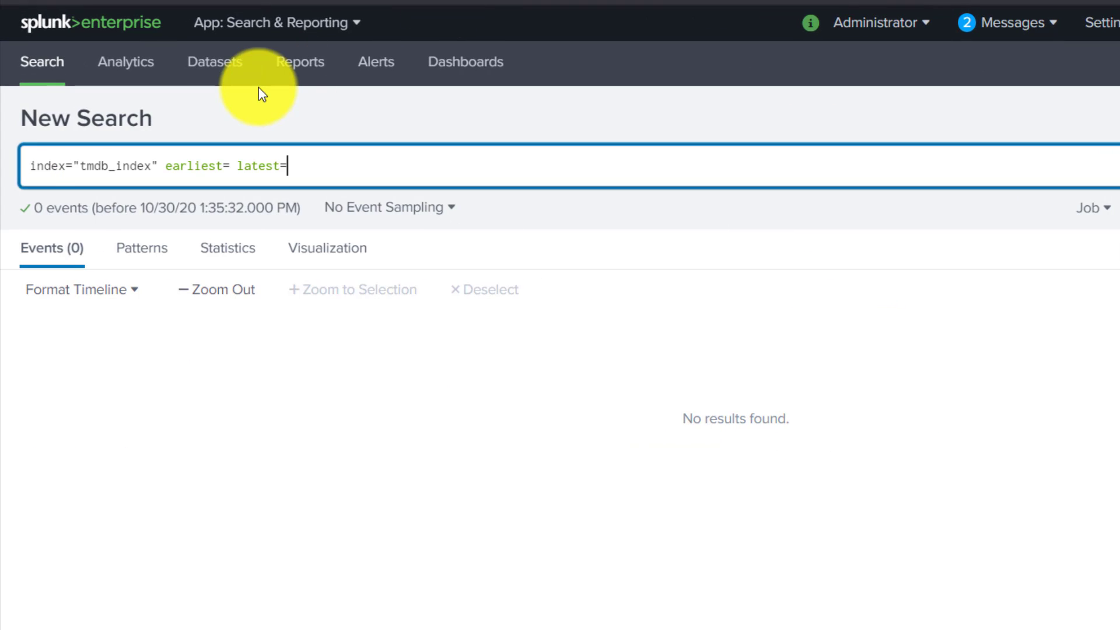
key("BackSpace")
key("BackSpace")
key("BackSpace")
key("BackSpace")
key("BackSpace")
key("BackSpace")
key("BackSpace")
key("BackSpace")
key("BackSpace")
key("BackSpace")
key("BackSpace")
key("BackSpace")
key("BackSpace")
key("BackSpace")
key("BackSpace")
key("BackSpace")
key("BackSpace")
key("BackSpace")
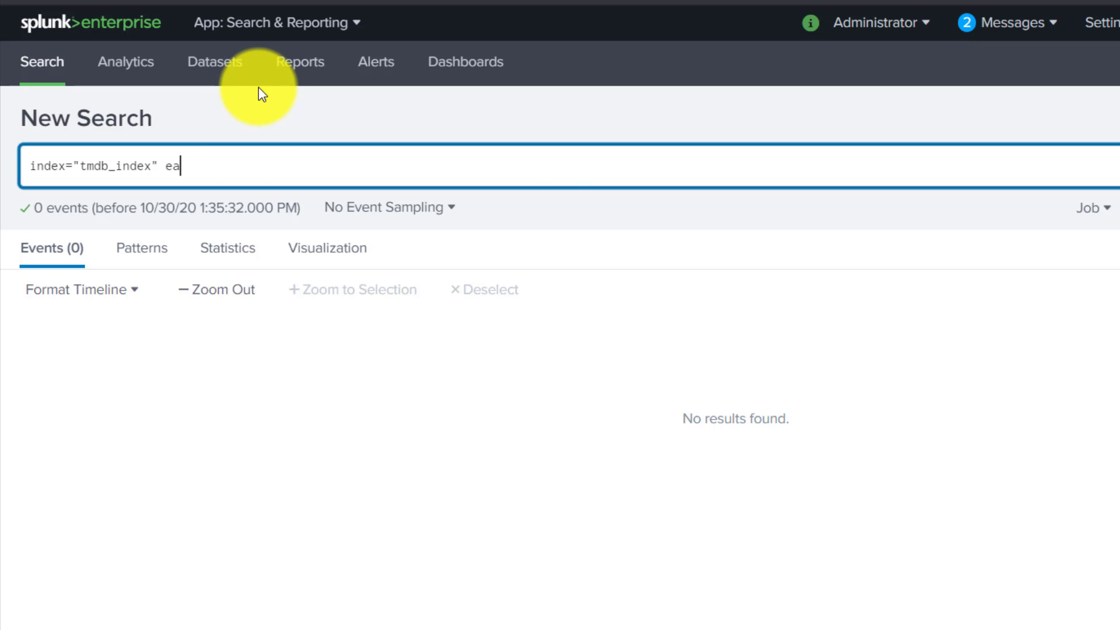
key("Return")
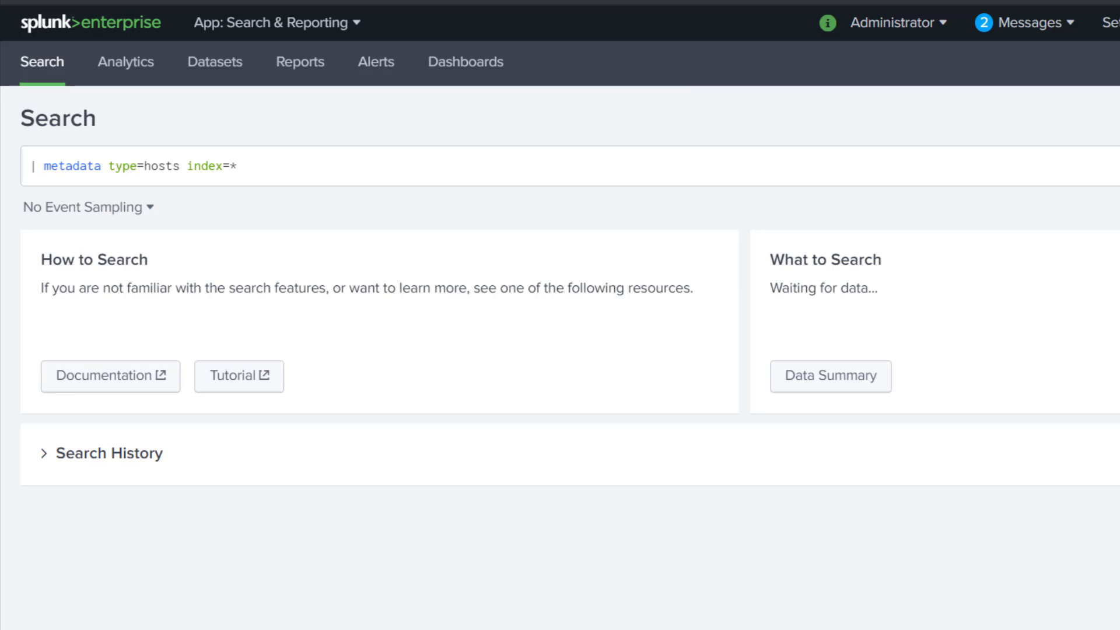
Run | metadata type=hosts index=*, widen its time range to Last 30 days, and highlight the hosts value in the query.
key("Return")
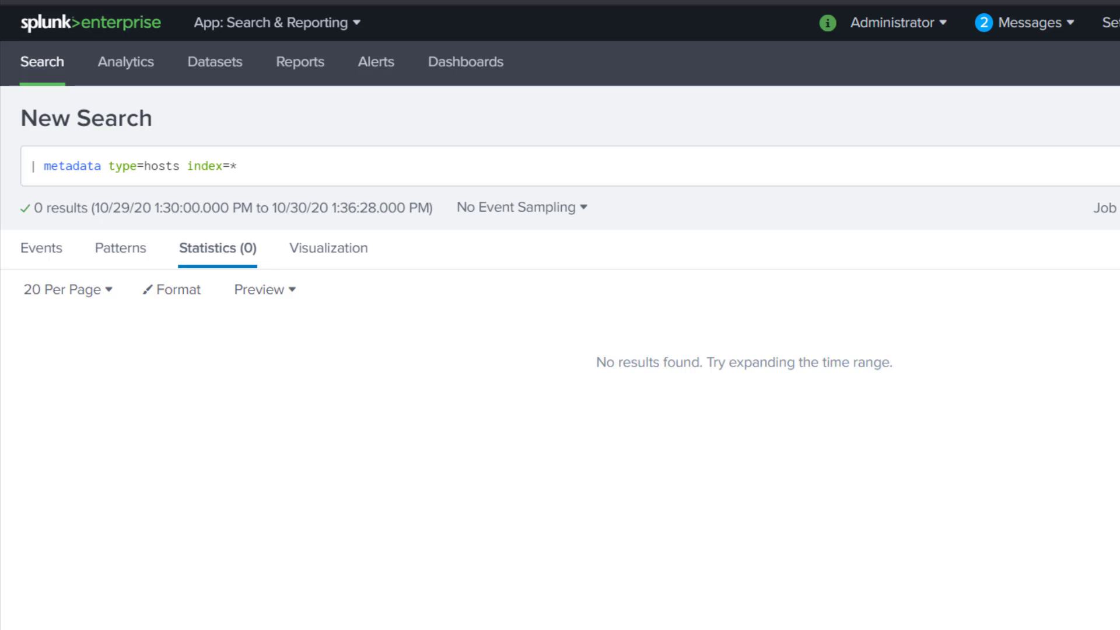
left_click(1119, 166)
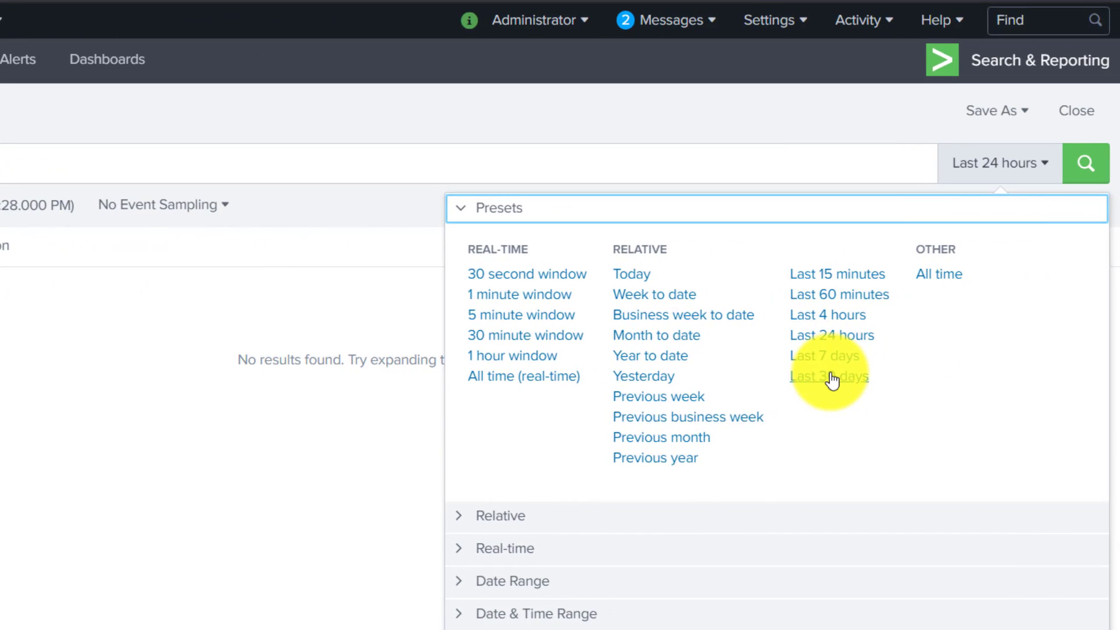
left_click(831, 378)
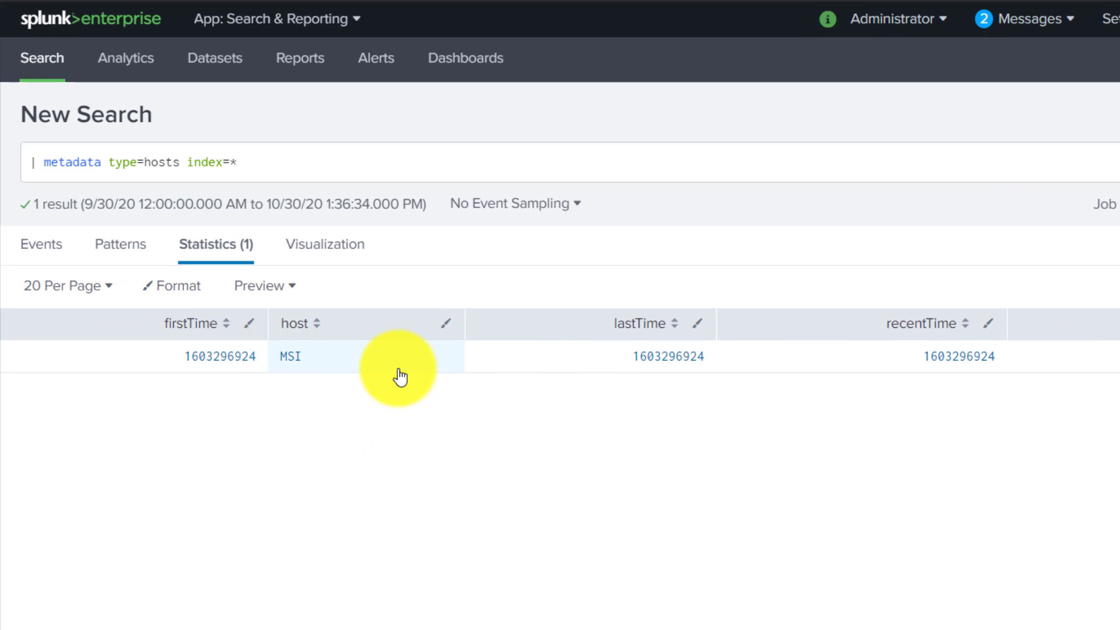
left_click(163, 159)
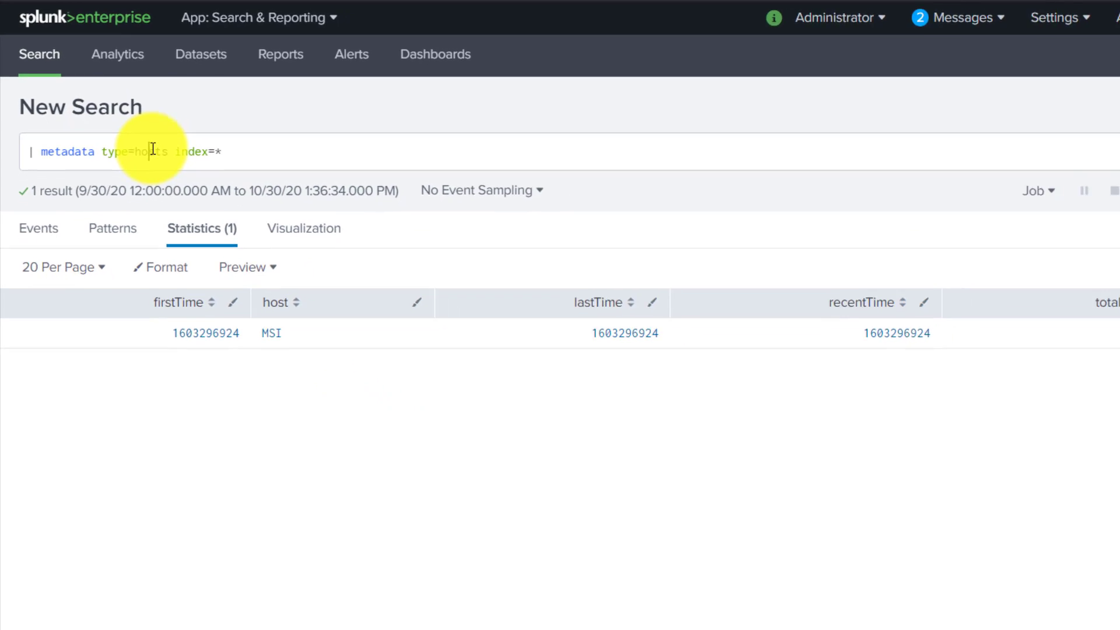
double_click(153, 150)
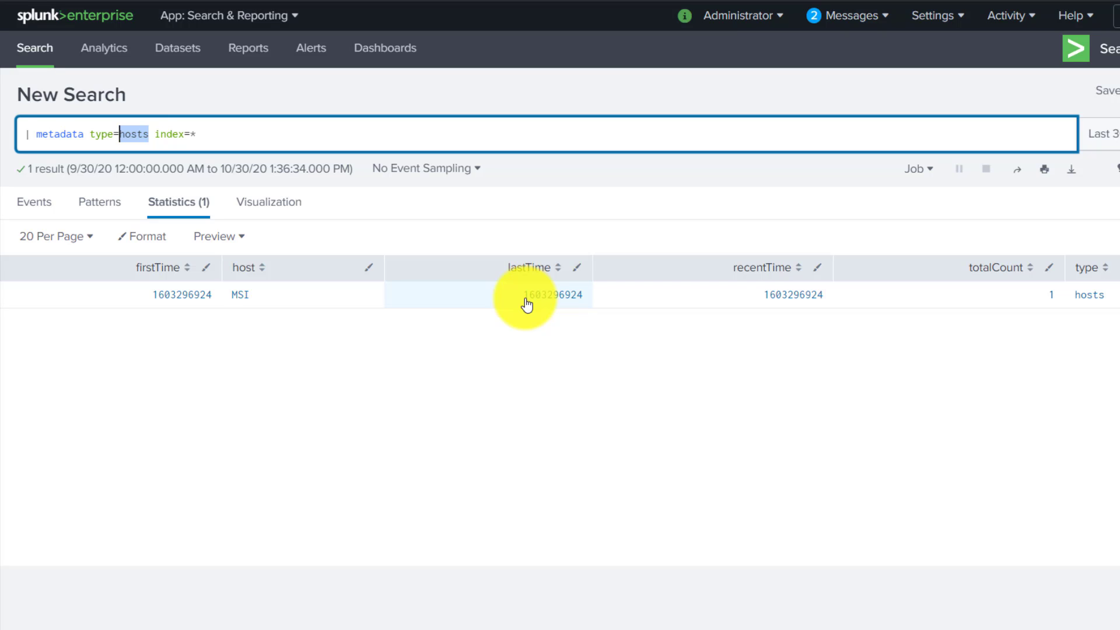
Append the line | eval firstTime = strftime(firstTime,"%m-%d-%Y") to the metadata query.
left_click(214, 132)
key("shift+Return")
type("| ")
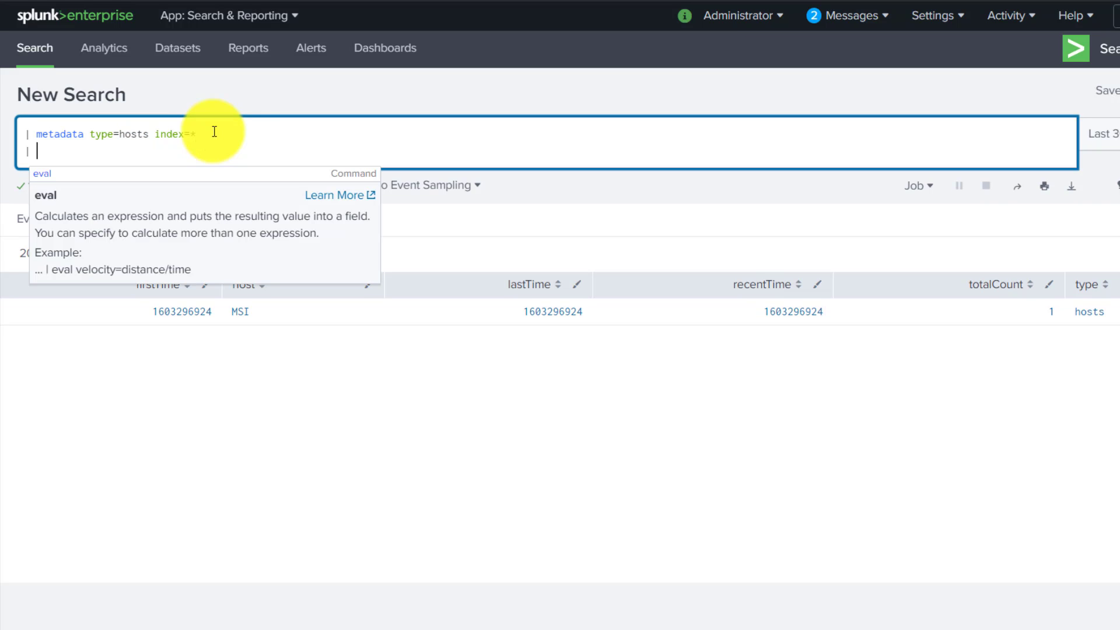
type("eval")
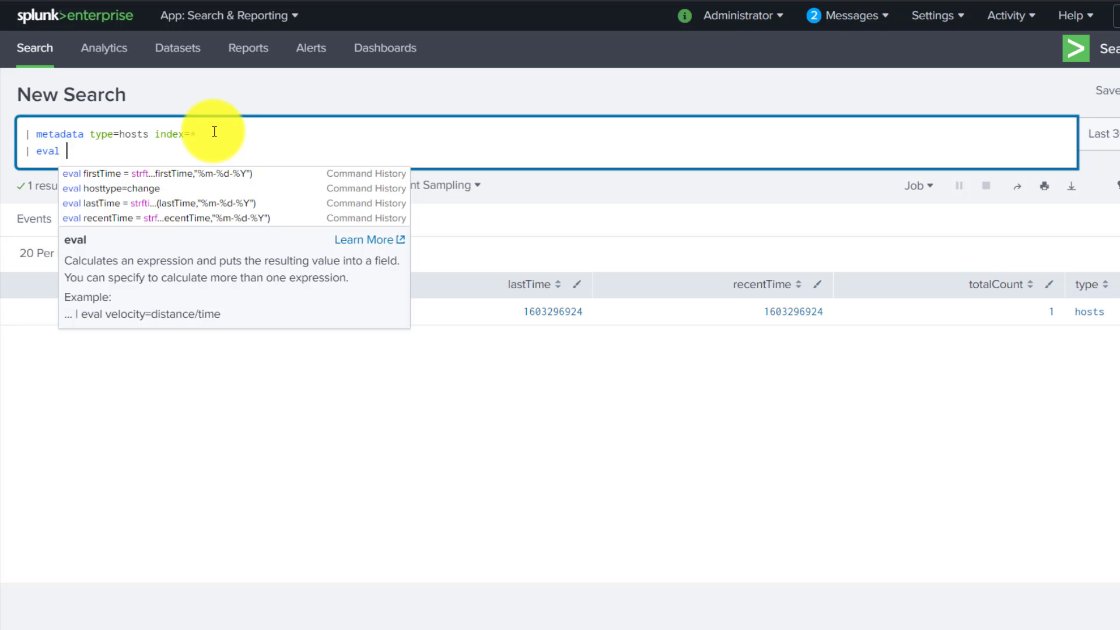
key("Down")
key("Return")
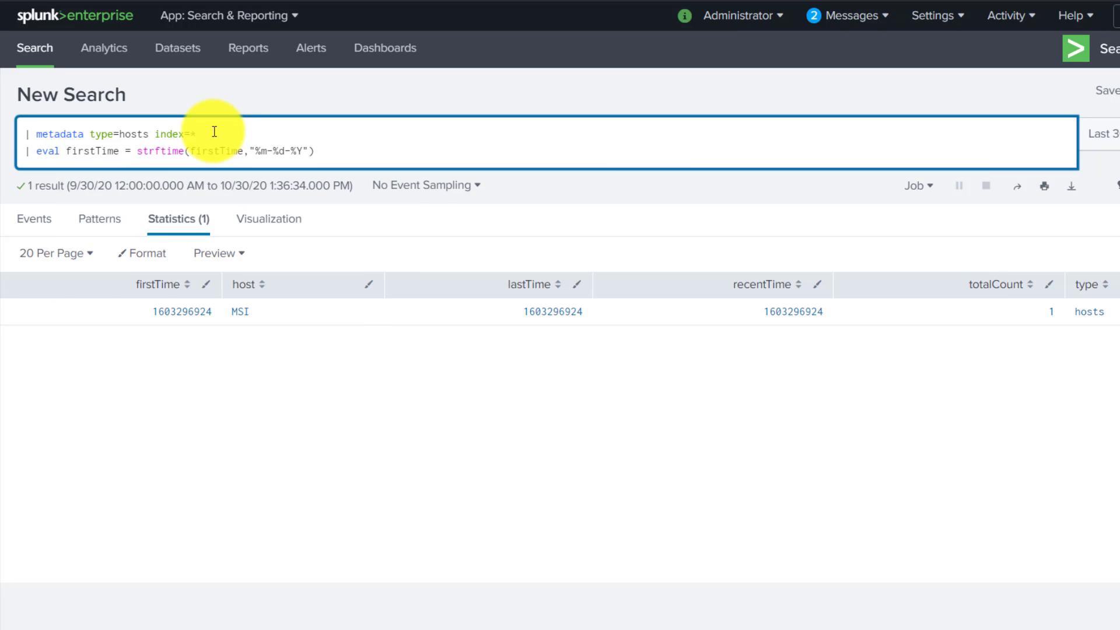
Append the line | eval lastTime = strftime(lastTime,"%m-%d-%Y") to the query, followed by an empty line.
key("shift+Return")
type("| e")
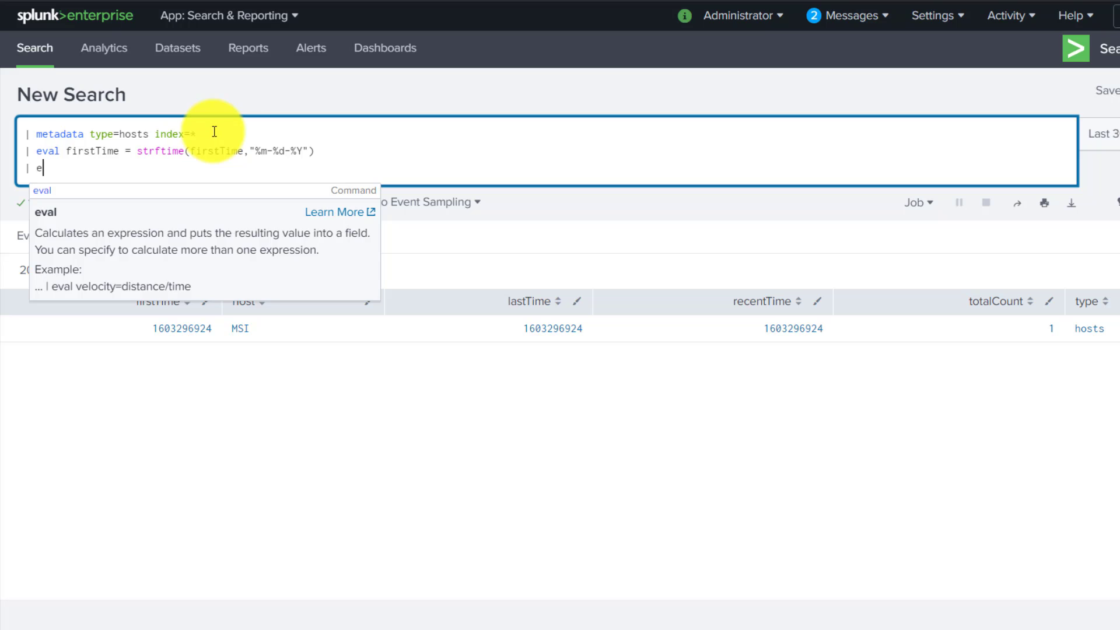
type("val")
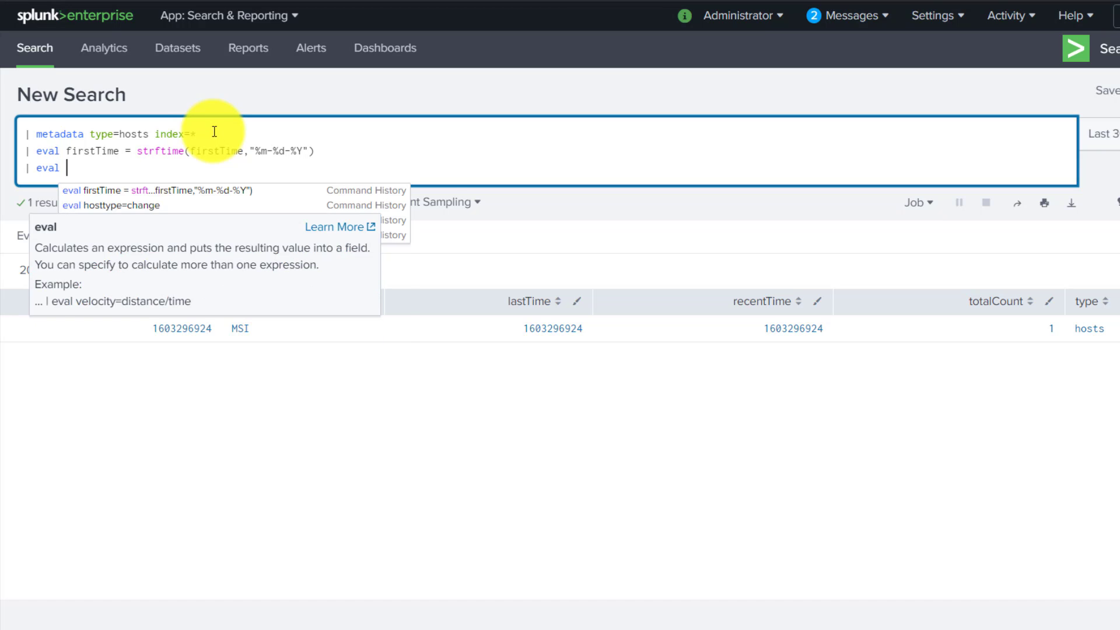
key("Down")
key("Down")
key("Down")
key("Return")
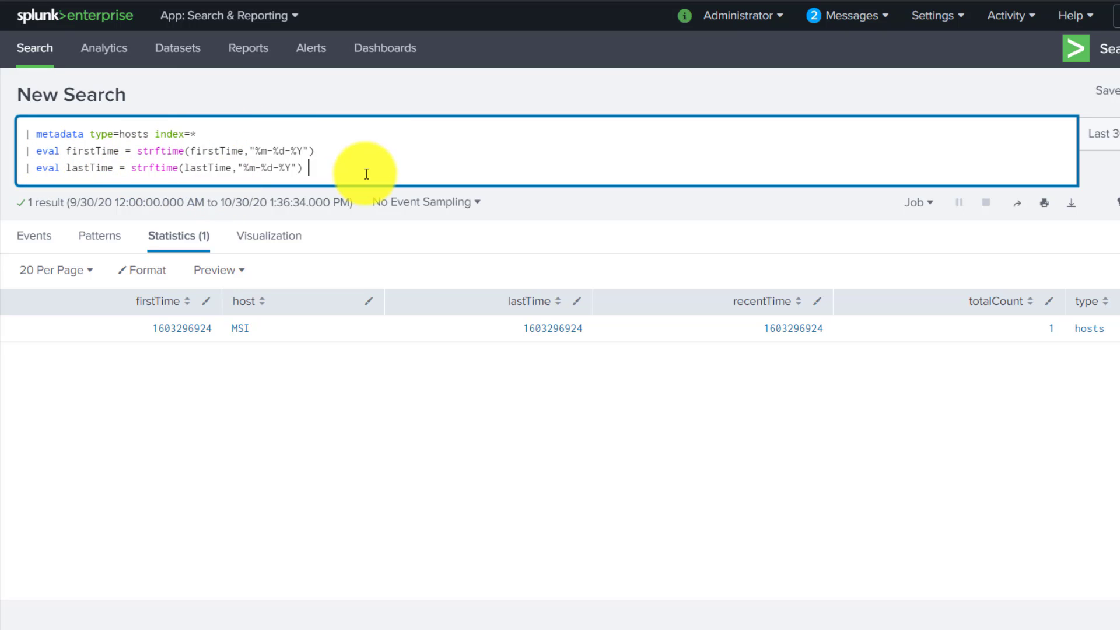
key("shift+Return")
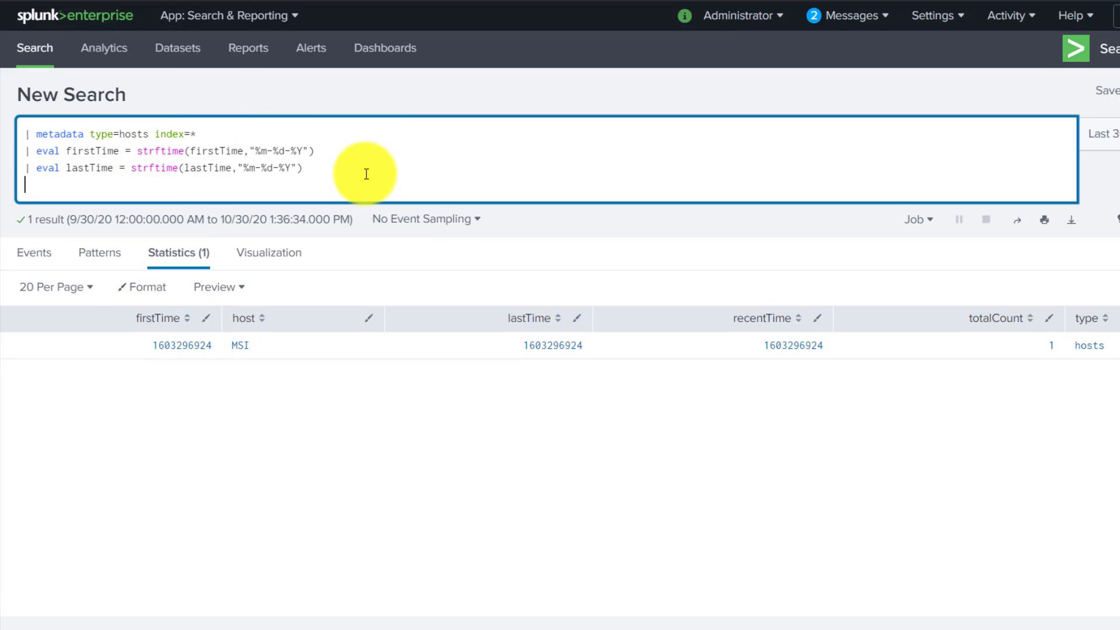
Change the strftime format of firstTime in the metadata query to "%c".
left_click(303, 149)
key("BackSpace")
key("BackSpace")
key("BackSpace")
key("BackSpace")
key("BackSpace")
key("BackSpace")
key("BackSpace")
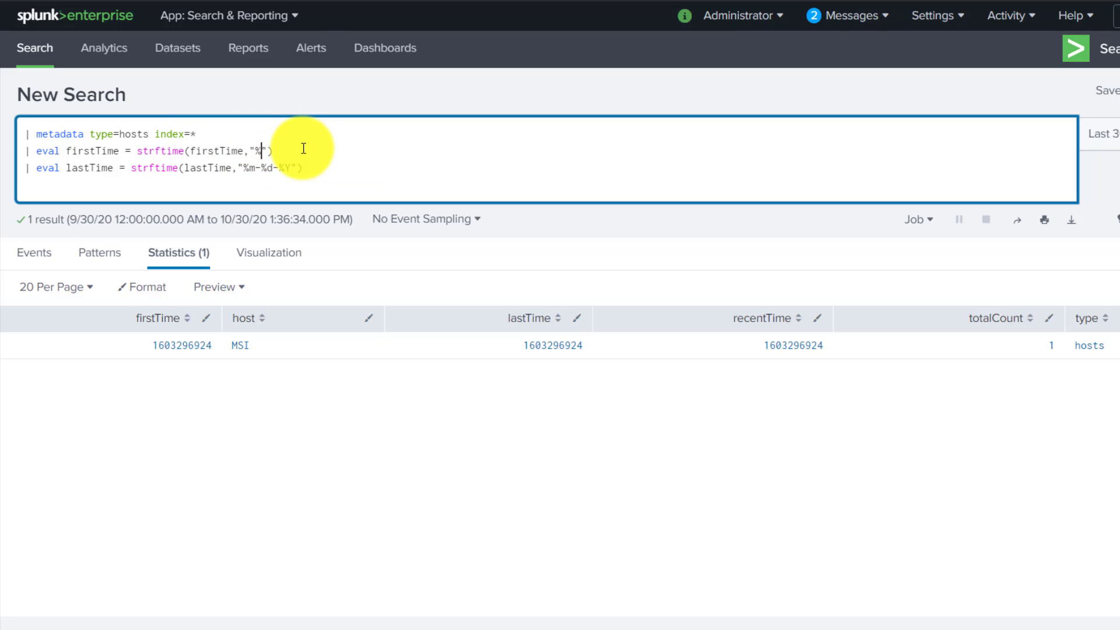
type("c")
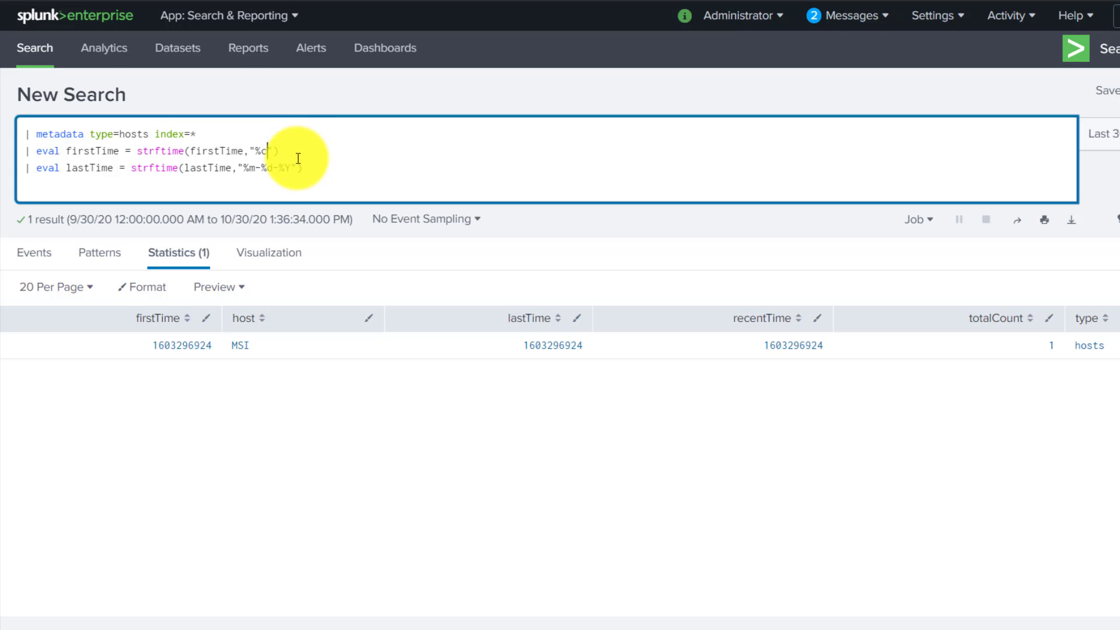
Change the strftime format of lastTime in the metadata query to "%c".
left_click(291, 168)
key("BackSpace")
key("BackSpace")
key("BackSpace")
key("BackSpace")
key("BackSpace")
key("BackSpace")
key("BackSpace")
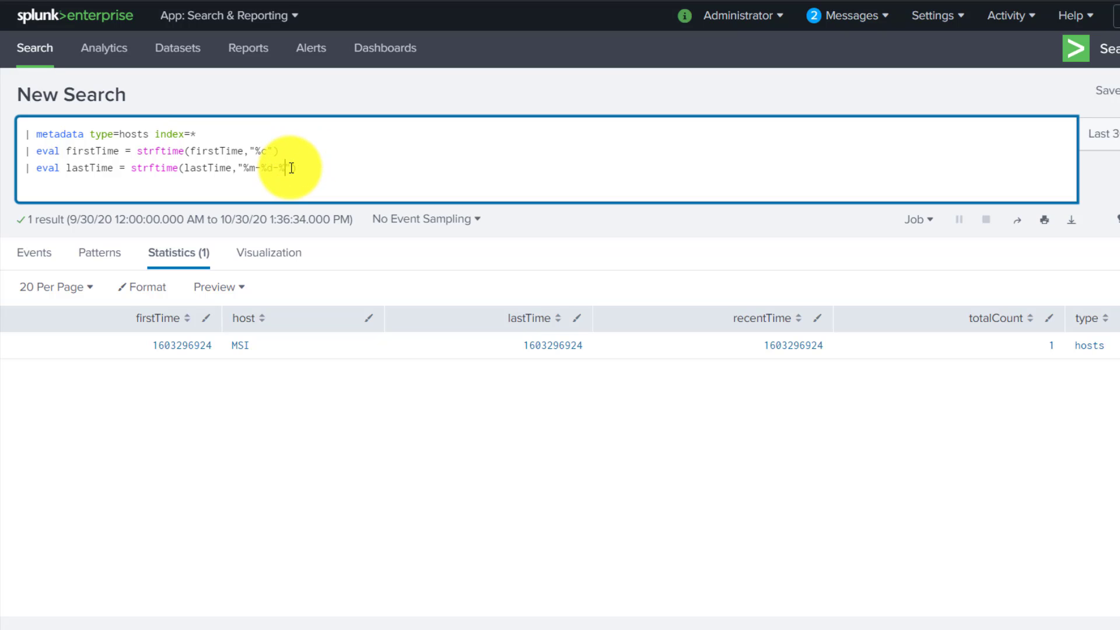
type("c")
Append the line | eval recentTime = strftime(recentTime,"%c") to the metadata query and run it.
left_click(102, 185)
type("| eval")
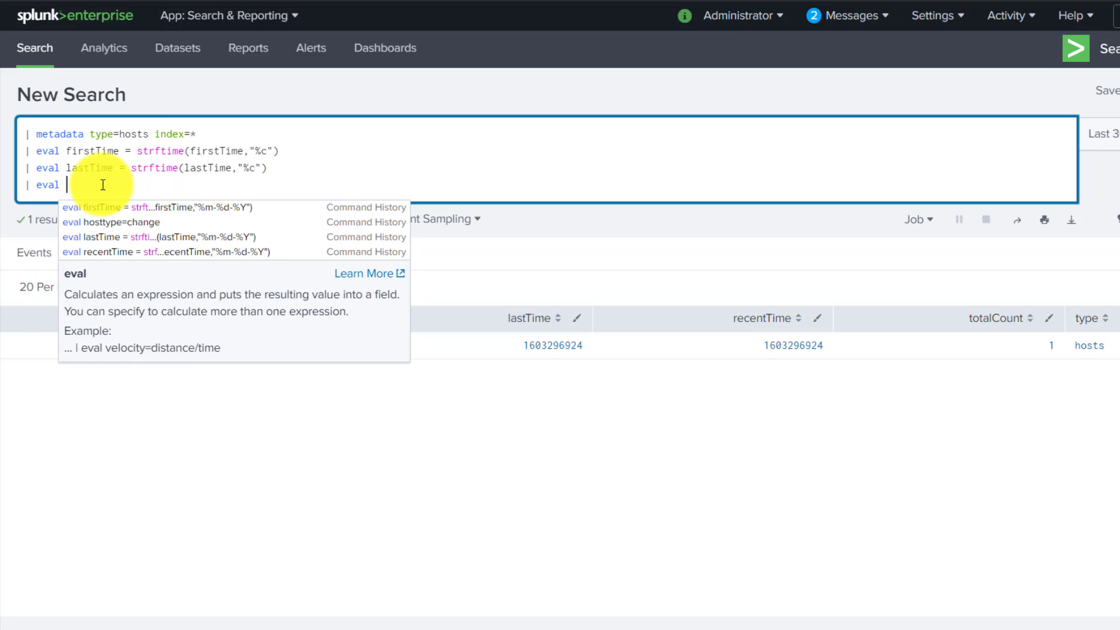
left_click(119, 254)
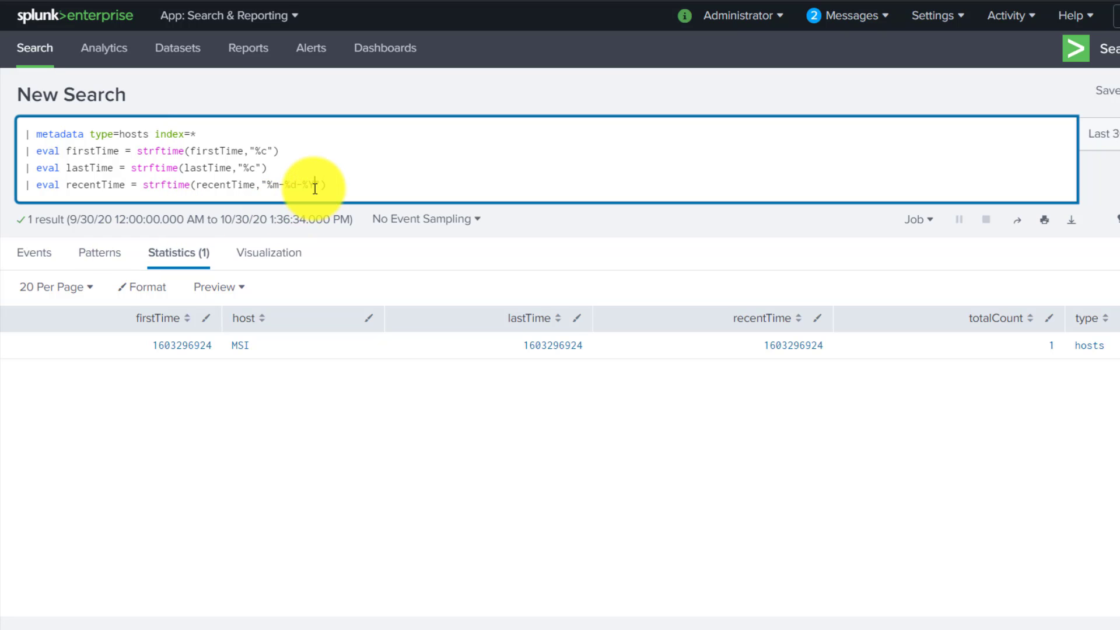
key("BackSpace")
key("BackSpace")
key("BackSpace")
key("BackSpace")
key("BackSpace")
key("BackSpace")
key("BackSpace")
type("c")
key("Return")
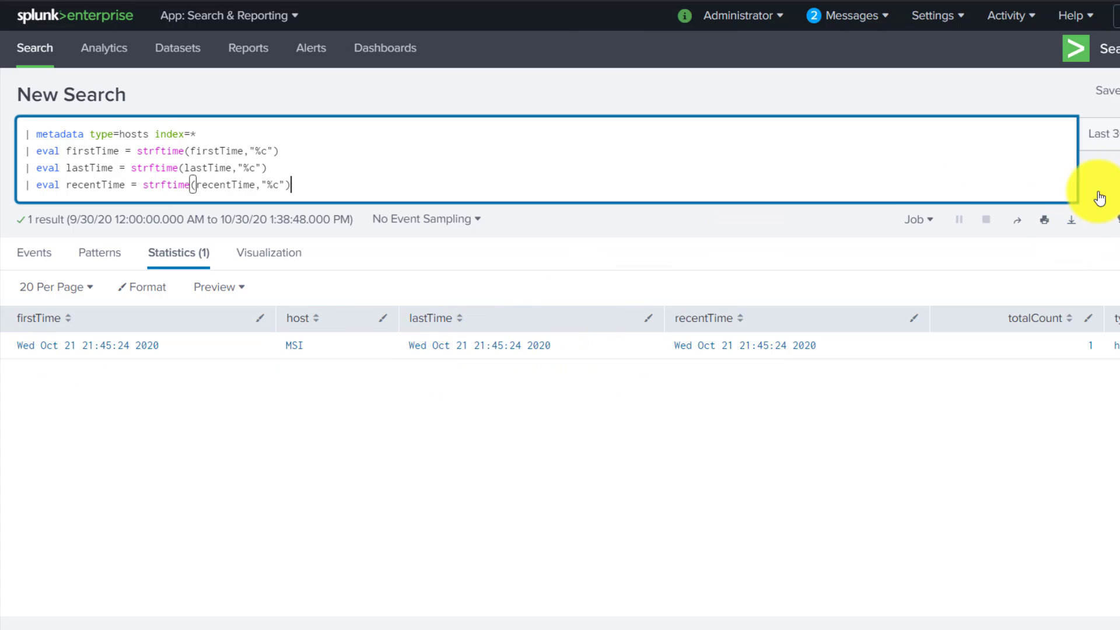
Set the metadata search's time range to All time, and compare it with the event count of the index="tmdb_index" search.
left_click(1101, 136)
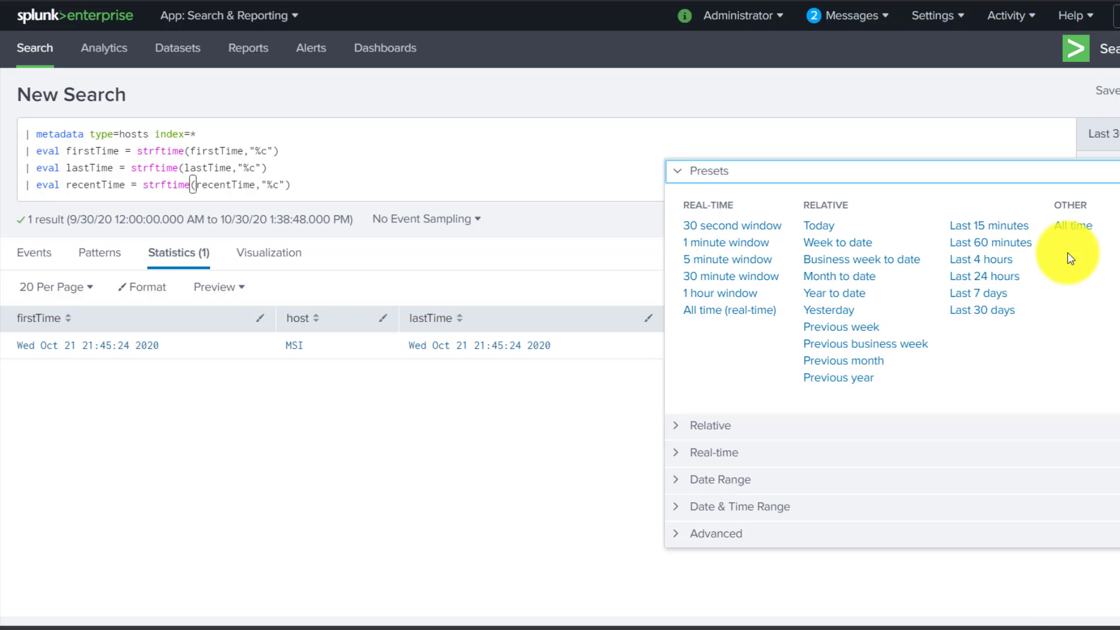
left_click(1079, 232)
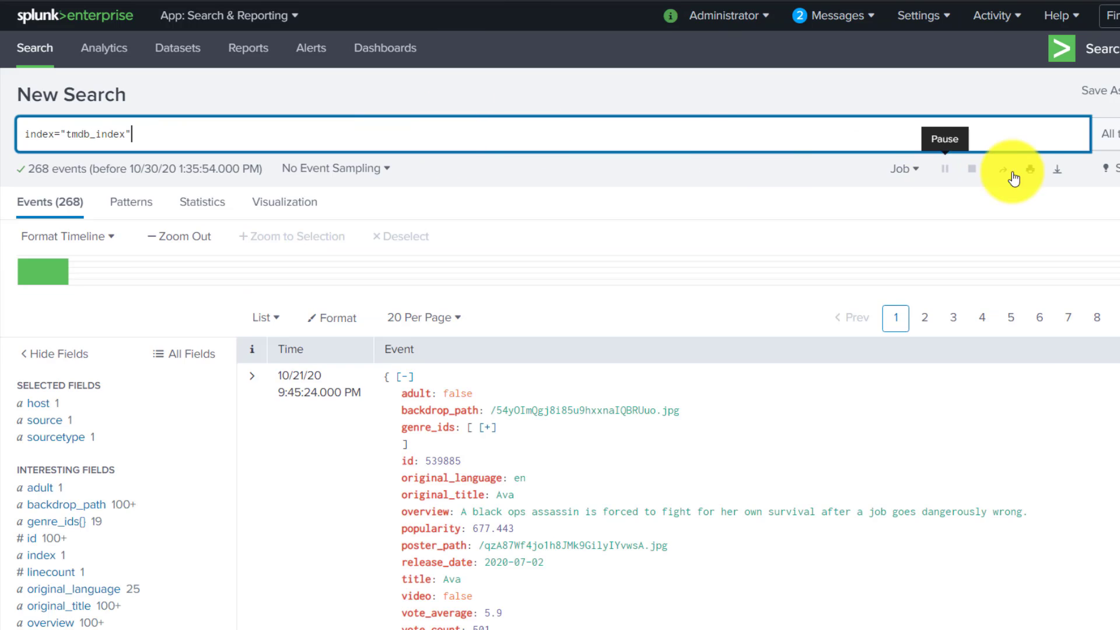
triple_click(37, 175)
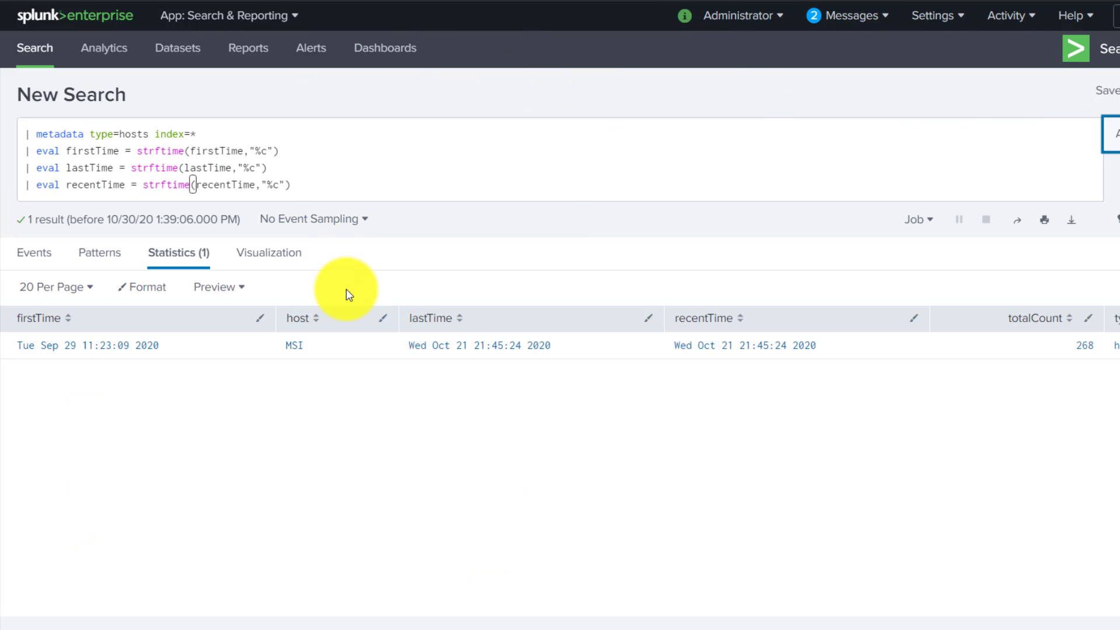
Change the metadata type from hosts to sources and run the query.
double_click(134, 133)
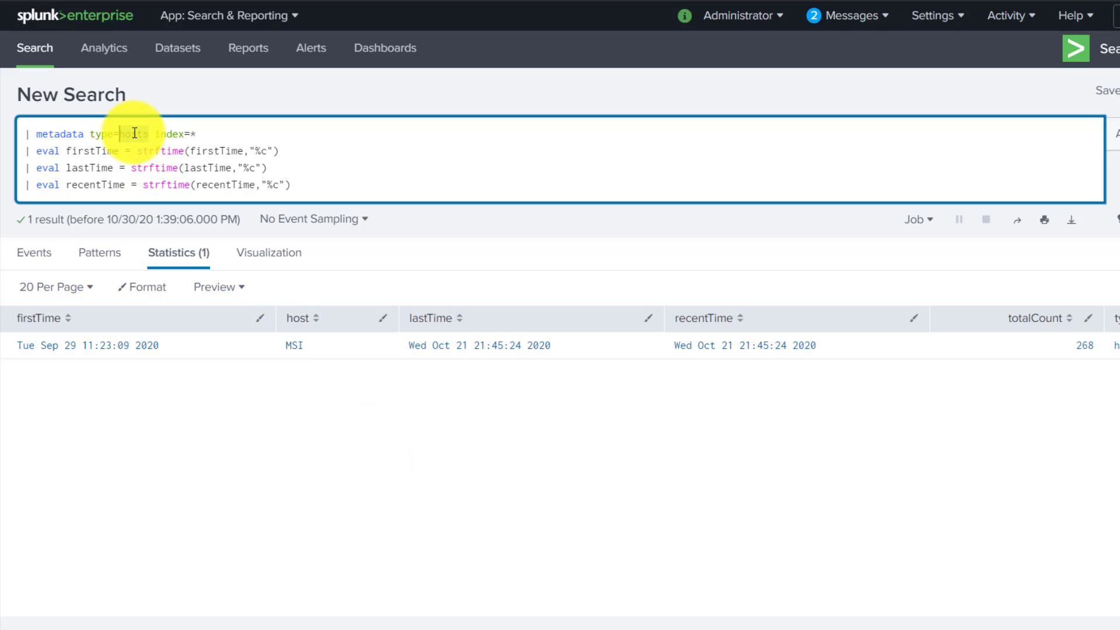
type("sources")
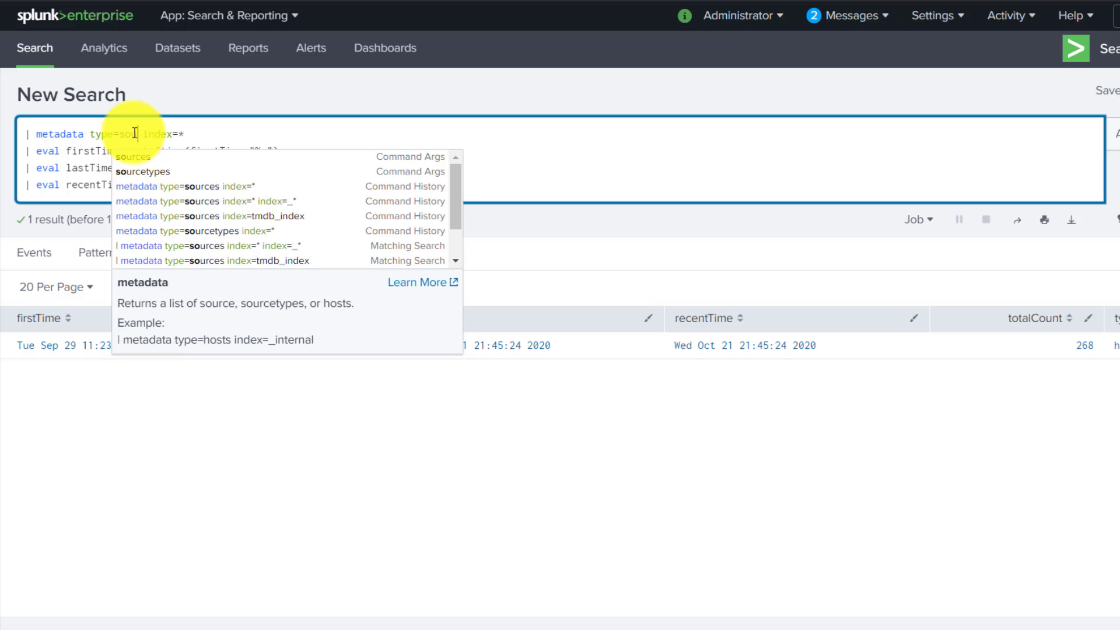
key("Return")
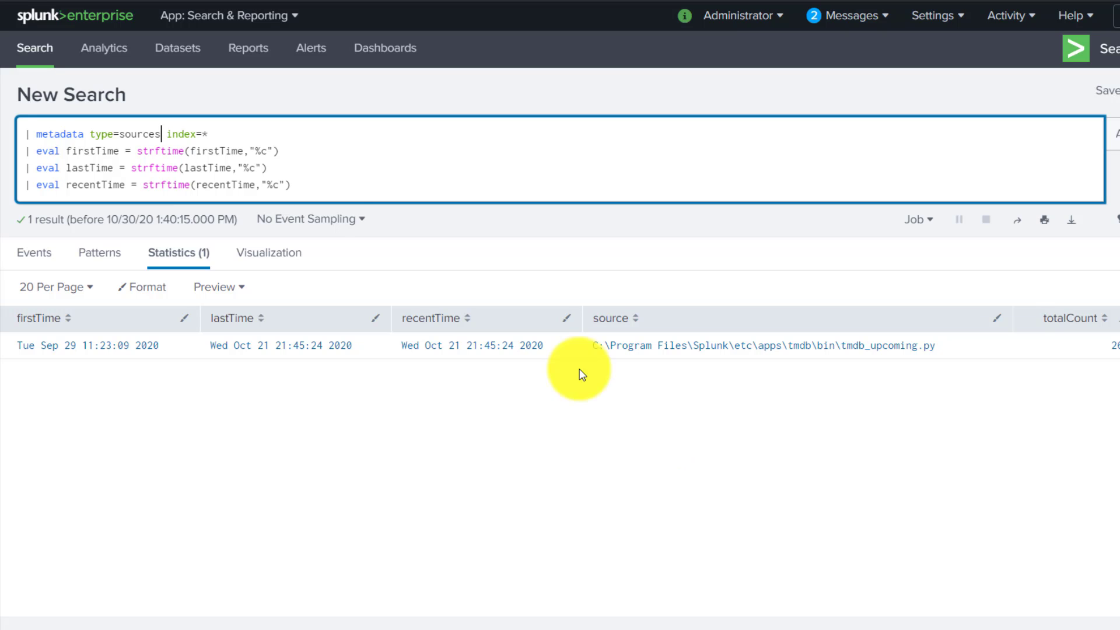
Change the metadata type to sourcetypes, run the query, and highlight the sourcetypes value.
key("BackSpace")
key("BackSpace")
key("BackSpace")
key("BackSpace")
key("BackSpace")
key("BackSpace")
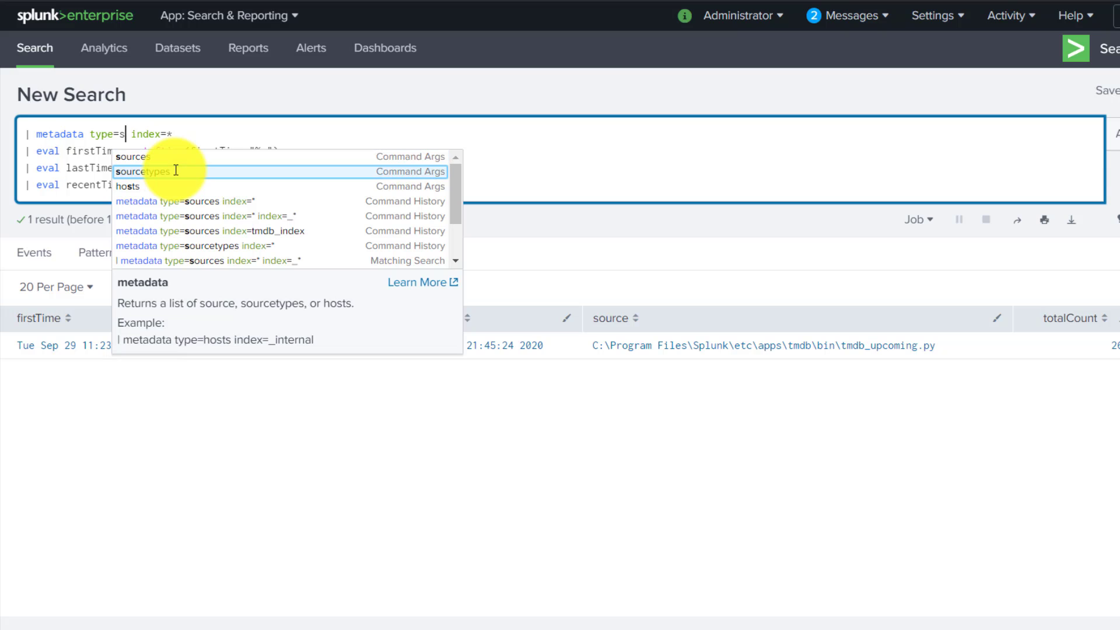
left_click(176, 170)
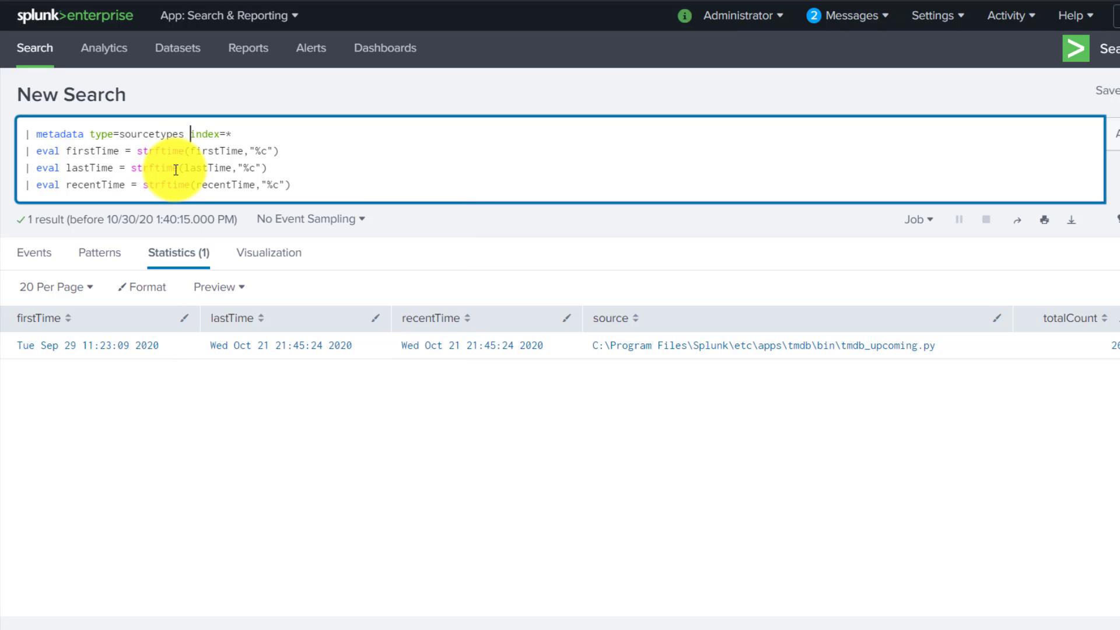
key("Return")
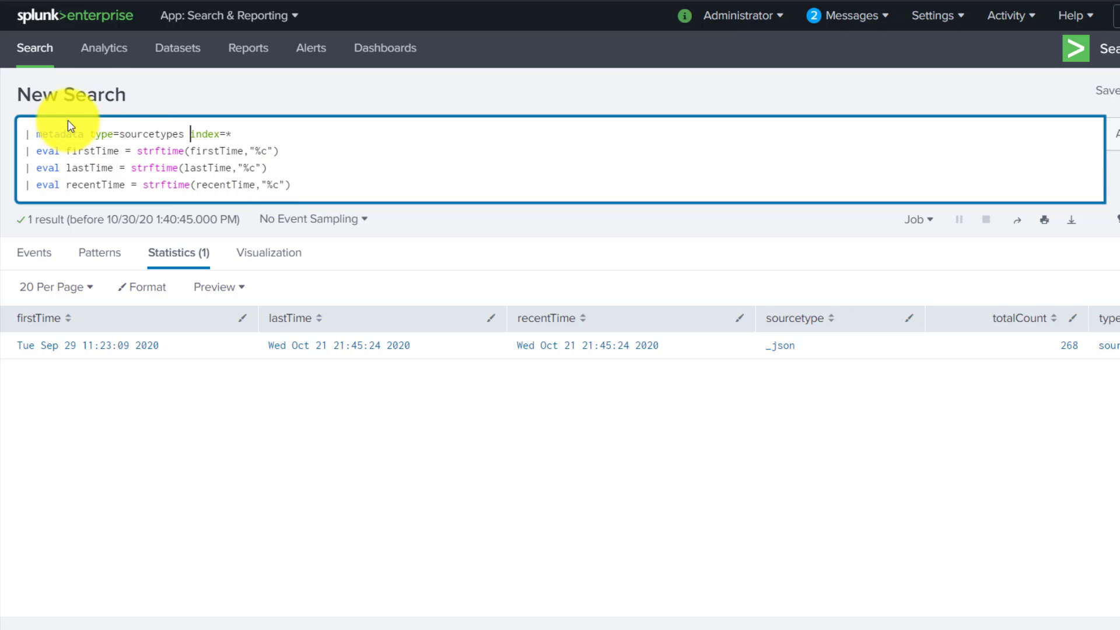
double_click(149, 134)
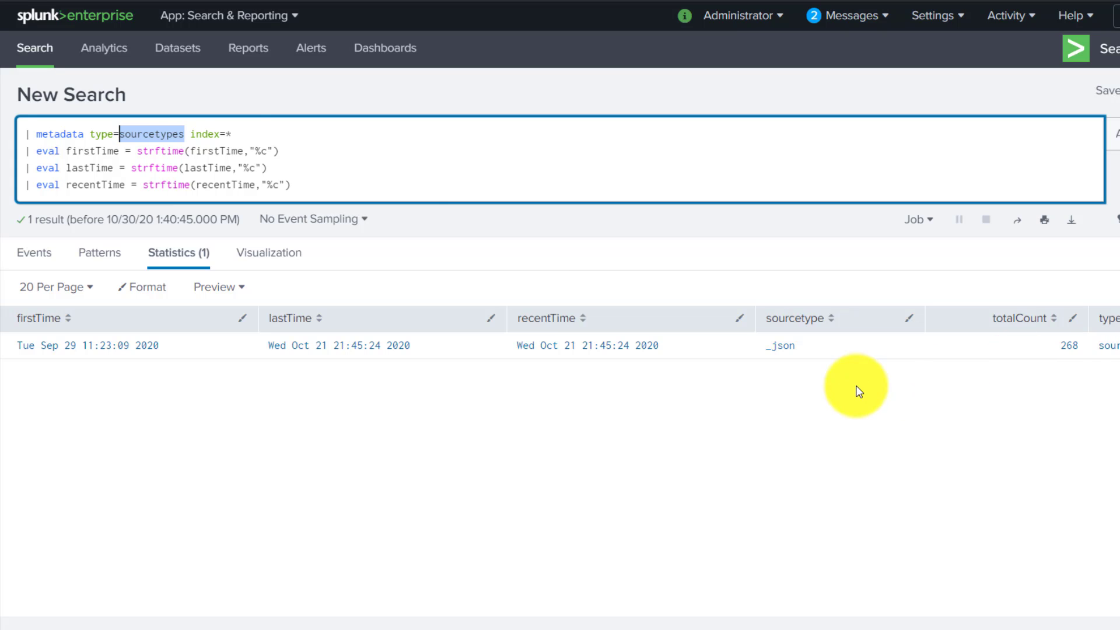
Restrict the sourcetypes metadata query to index=tmdb_index and run it.
left_click(237, 133)
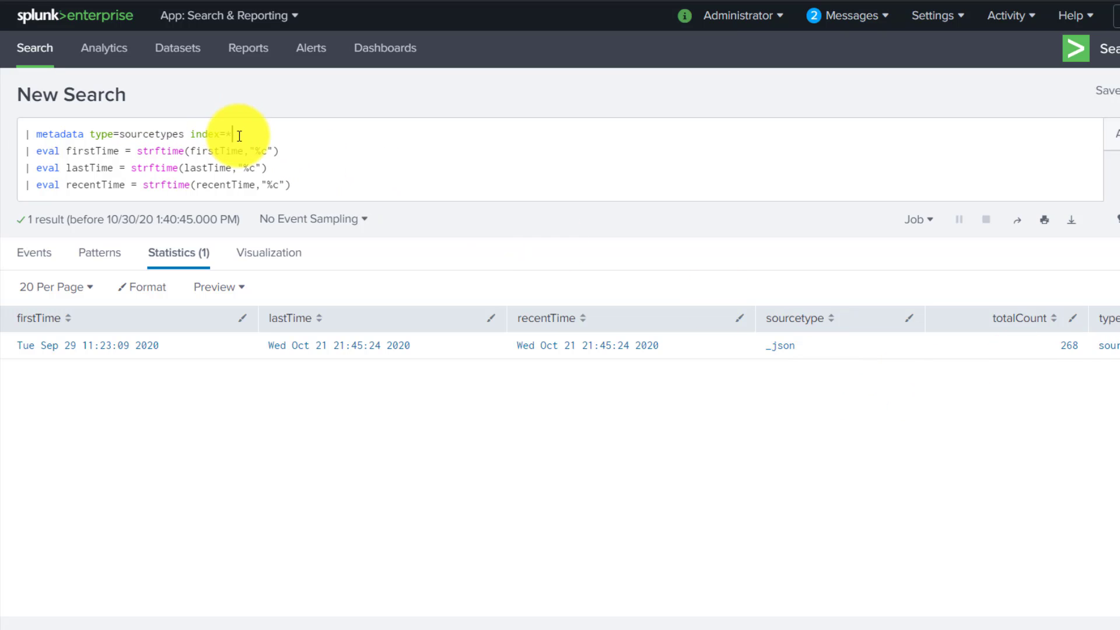
key("BackSpace")
type("tmdb")
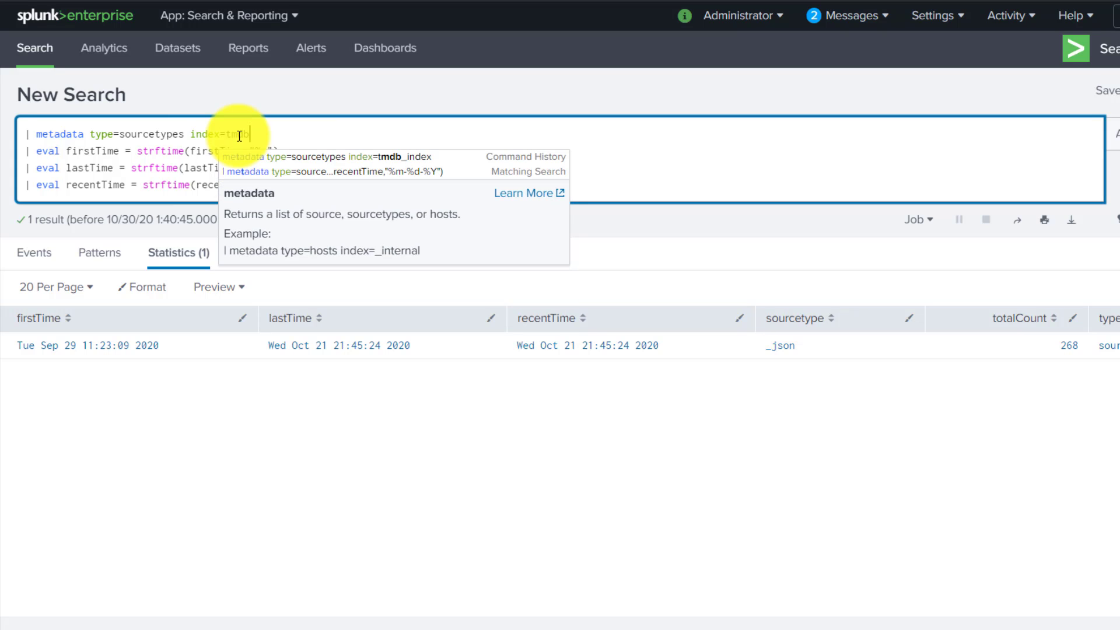
type("_index")
key("Return")
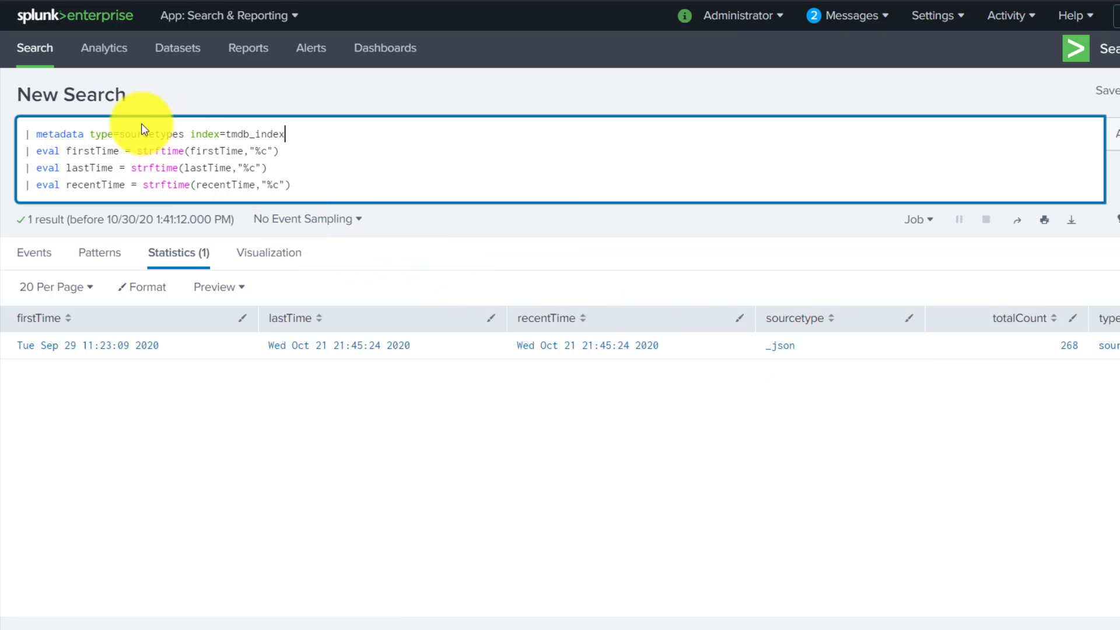
Cut index=tmdb_index from the metadata line, run the query without any index, and paste the argument back.
left_click_drag(190, 133, 299, 136)
key("ctrl+c")
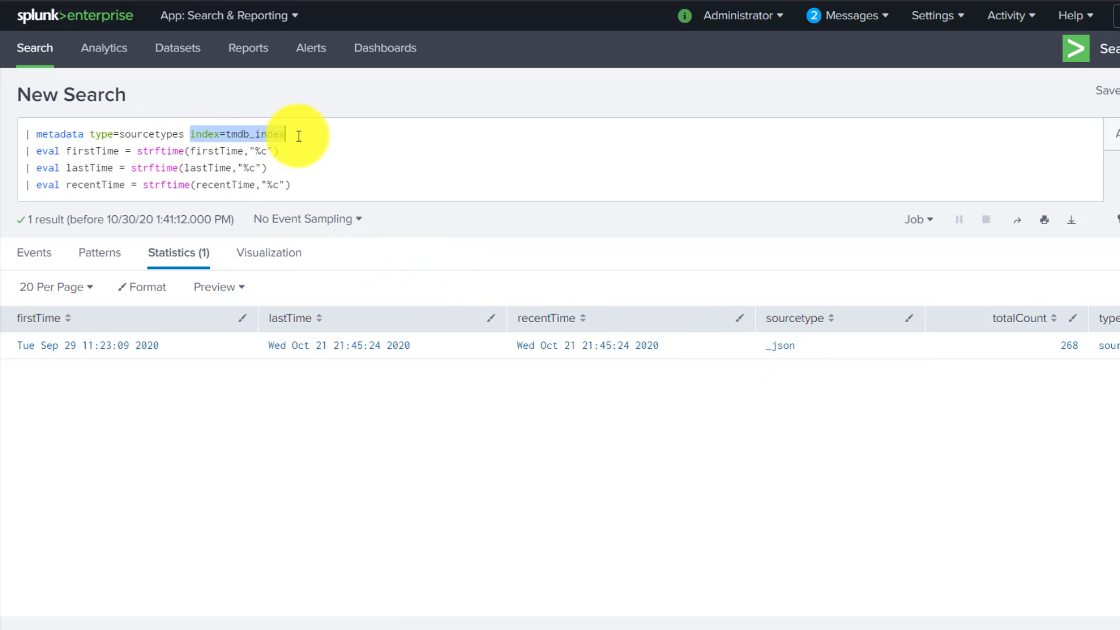
key("BackSpace")
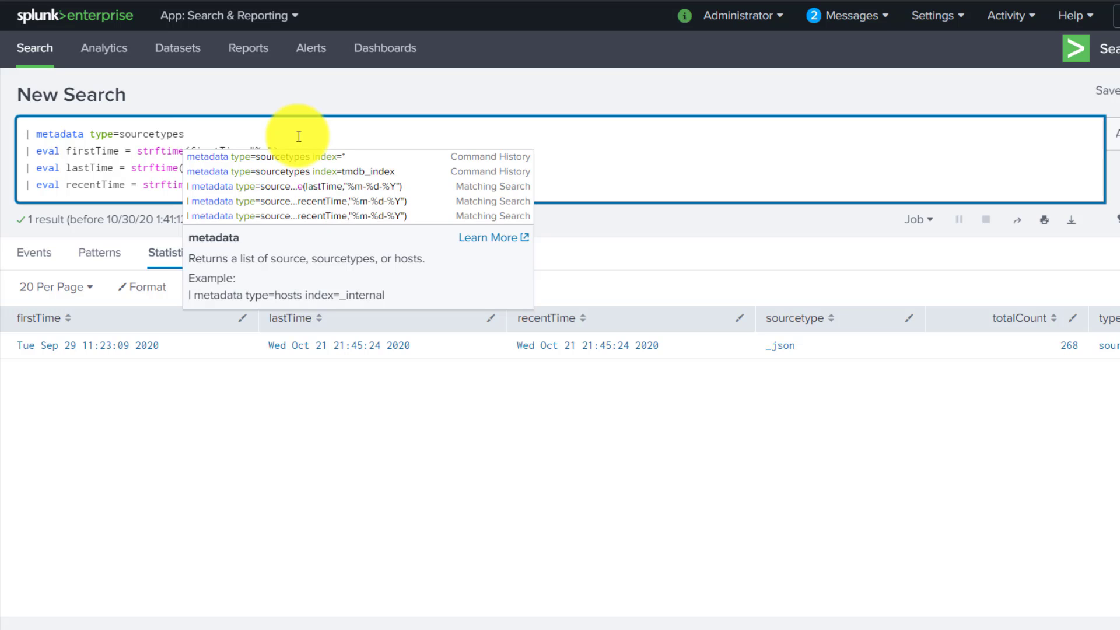
key("Return")
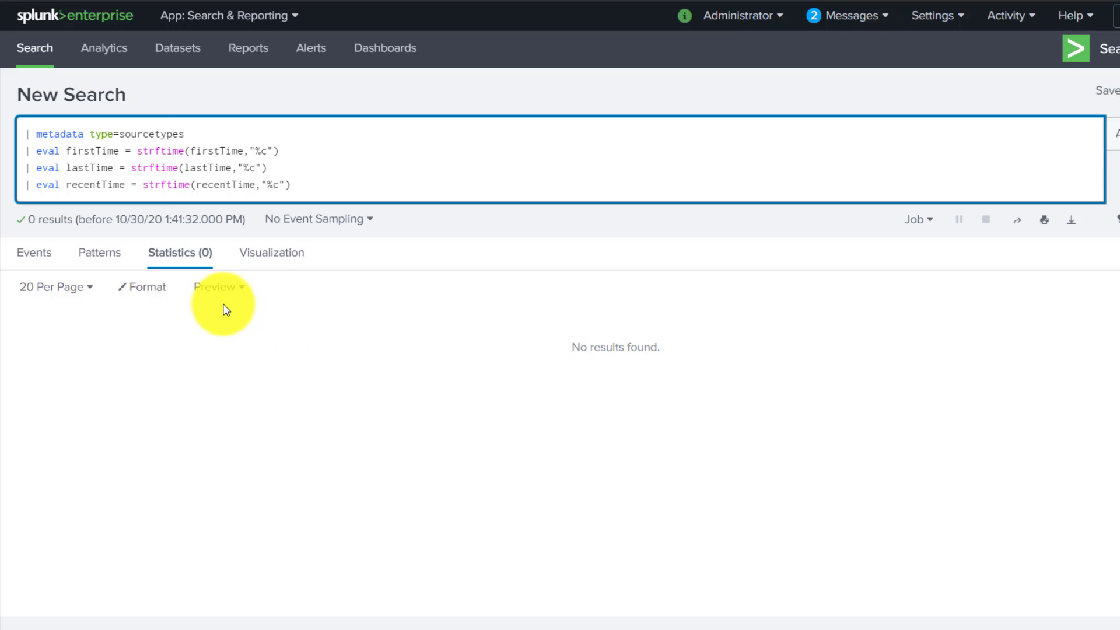
key("ctrl+v")
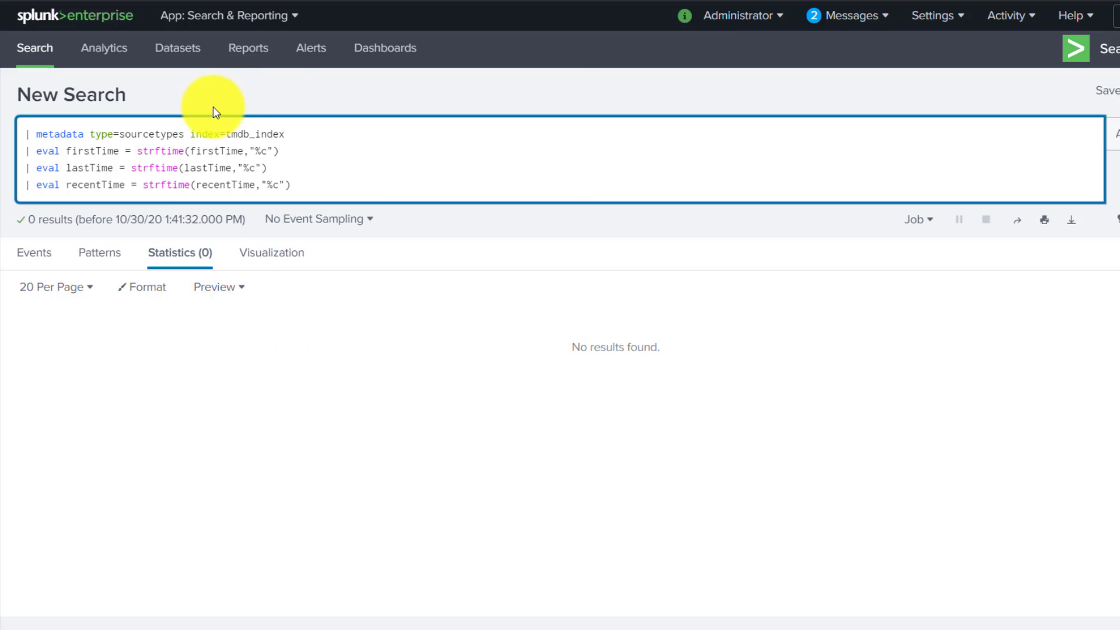
Change the index value in the metadata query to _* and run it to cover the internal indexes.
double_click(270, 137)
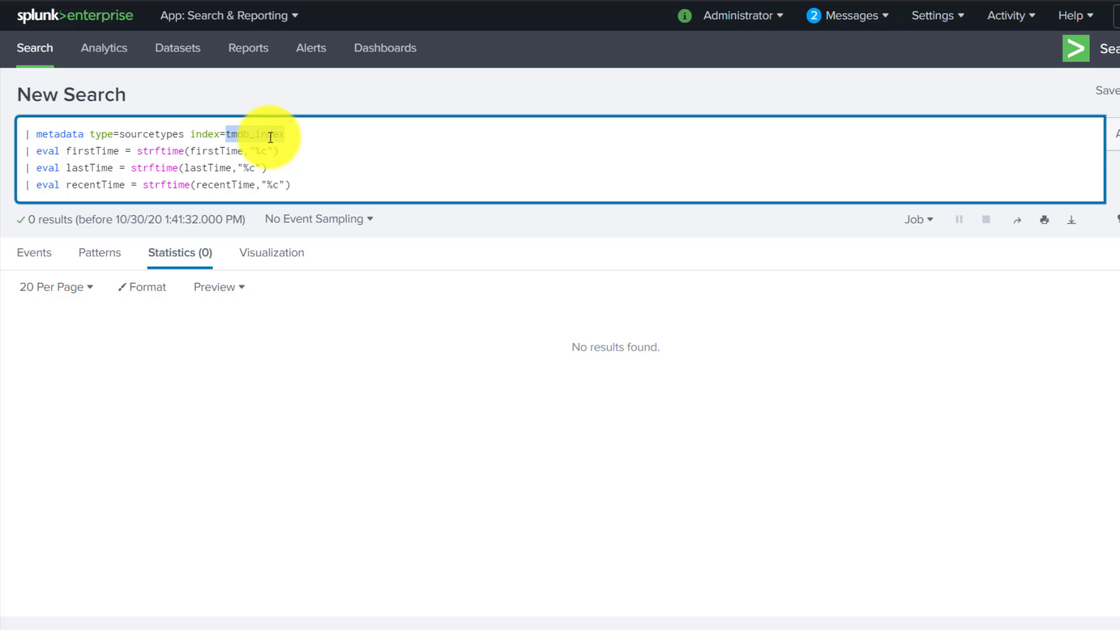
key("BackSpace")
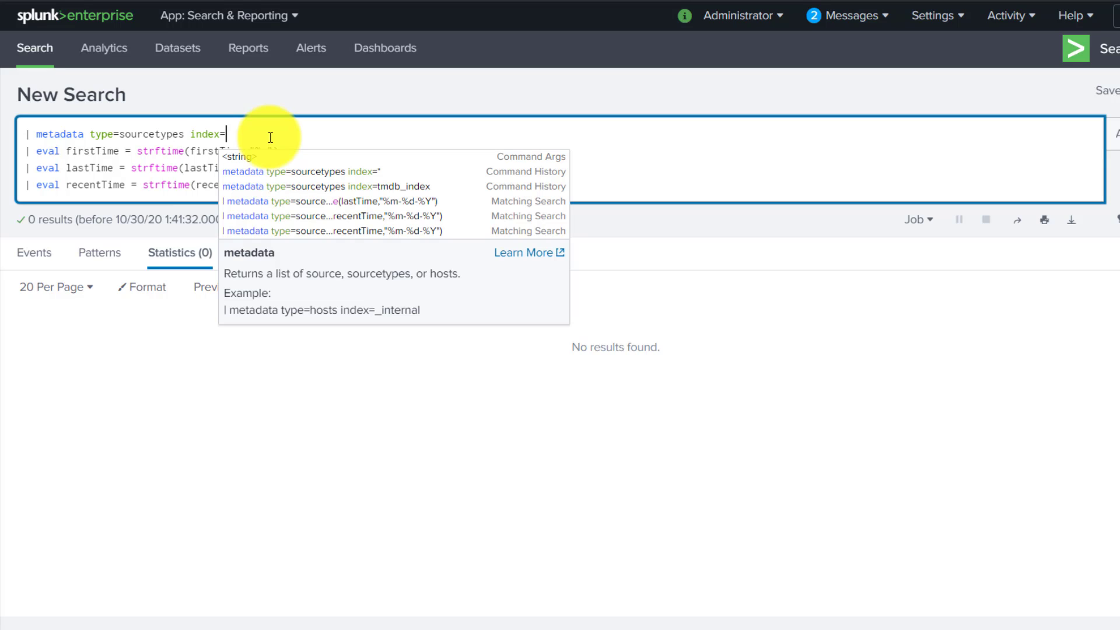
type("_")
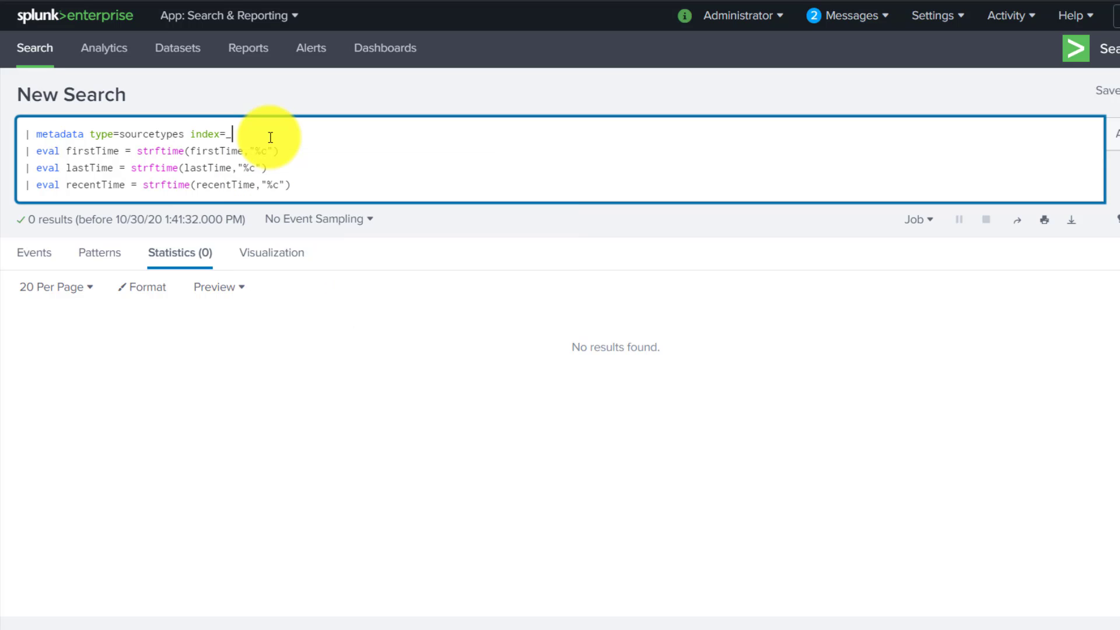
type("*")
key("Return")
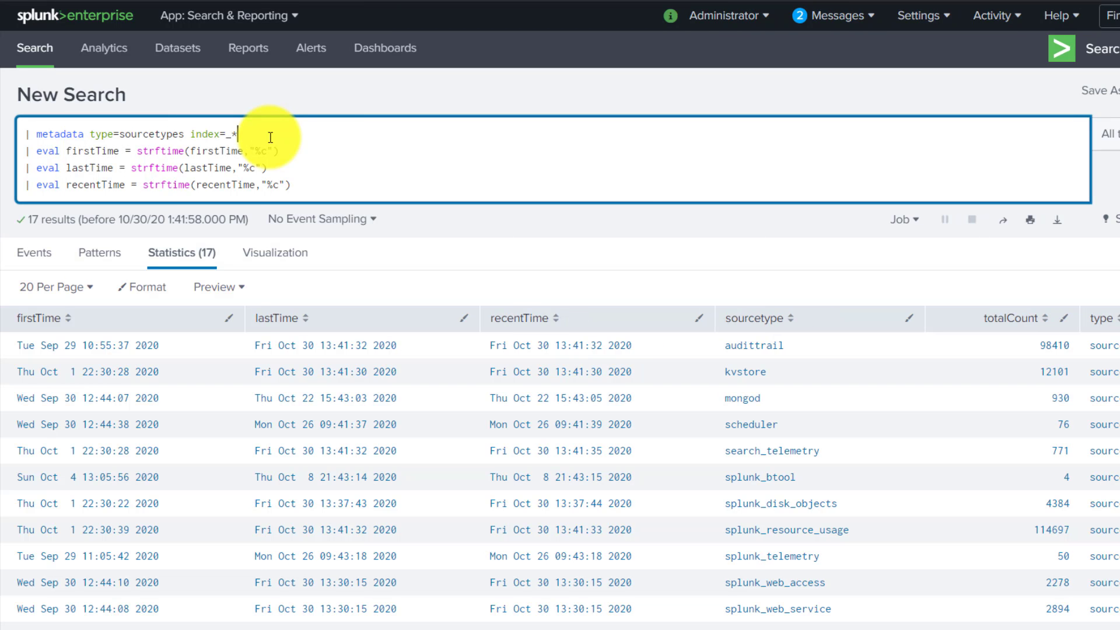
Examine the internal sourcetypes in the results table along with their time and totalCount columns.
scroll(787, 442, "down", 1)
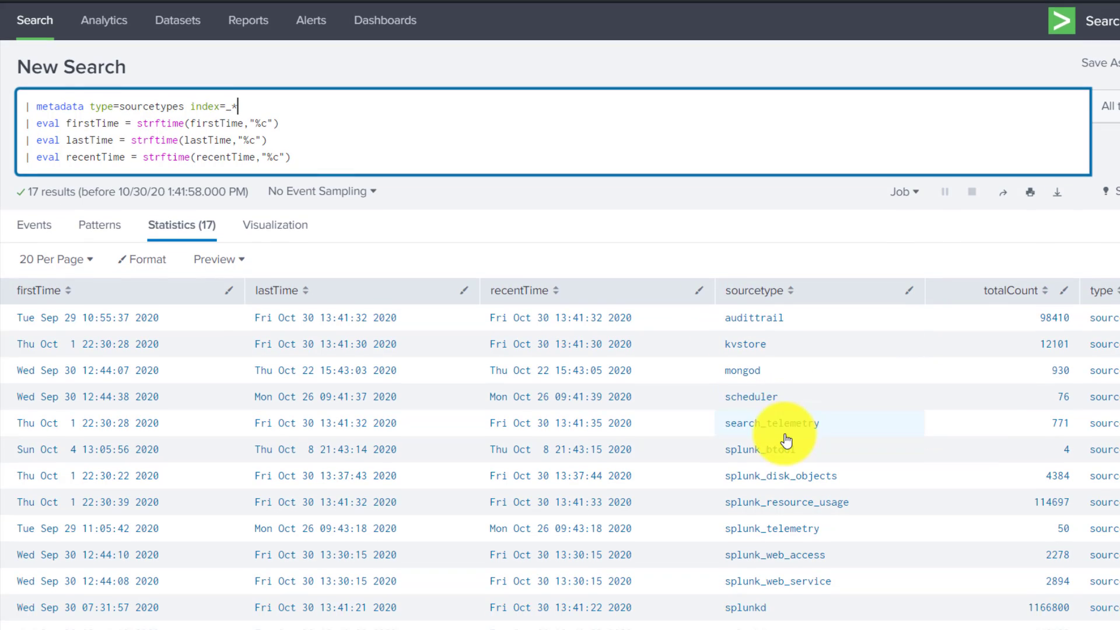
scroll(787, 441, "down", 1)
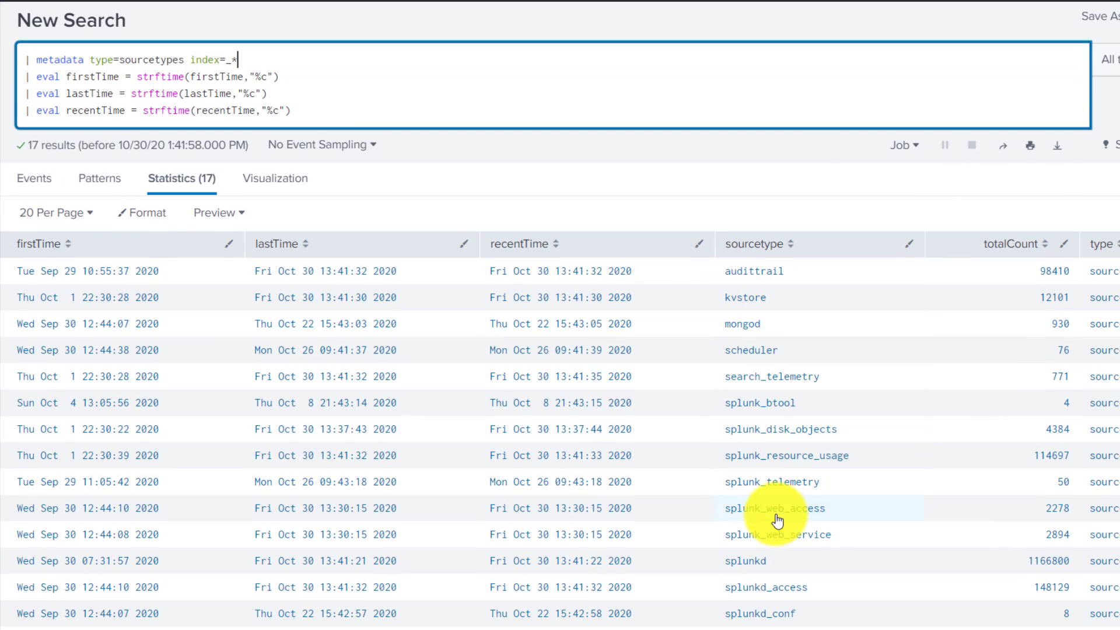
scroll(777, 520, "down", 2)
scroll(778, 518, "up", 4)
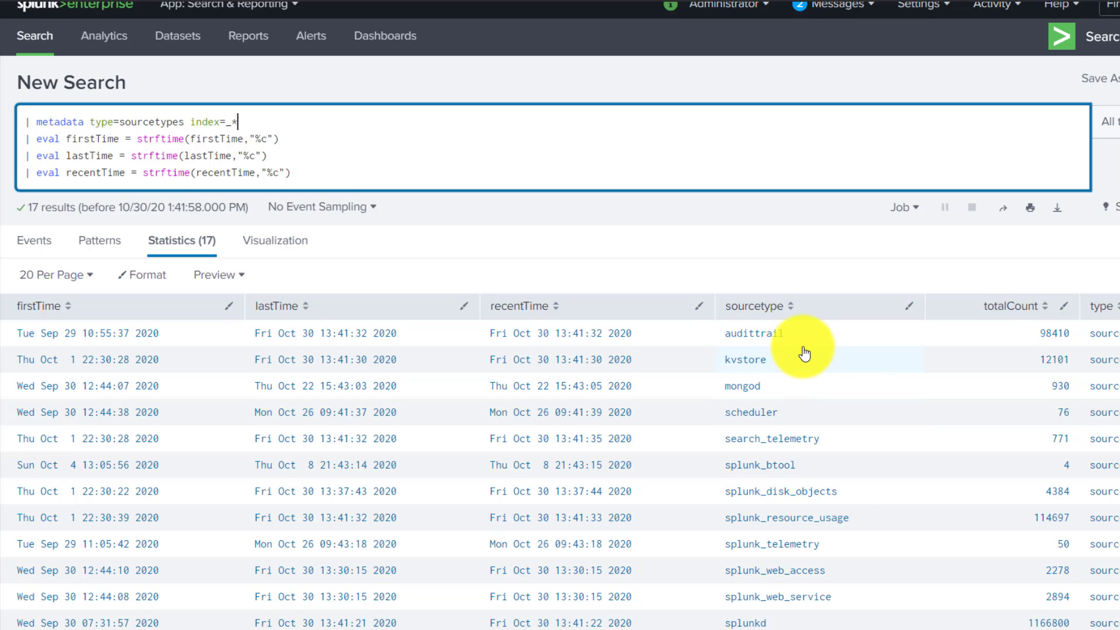
scroll(818, 523, "down", 1)
scroll(820, 519, "down", 2)
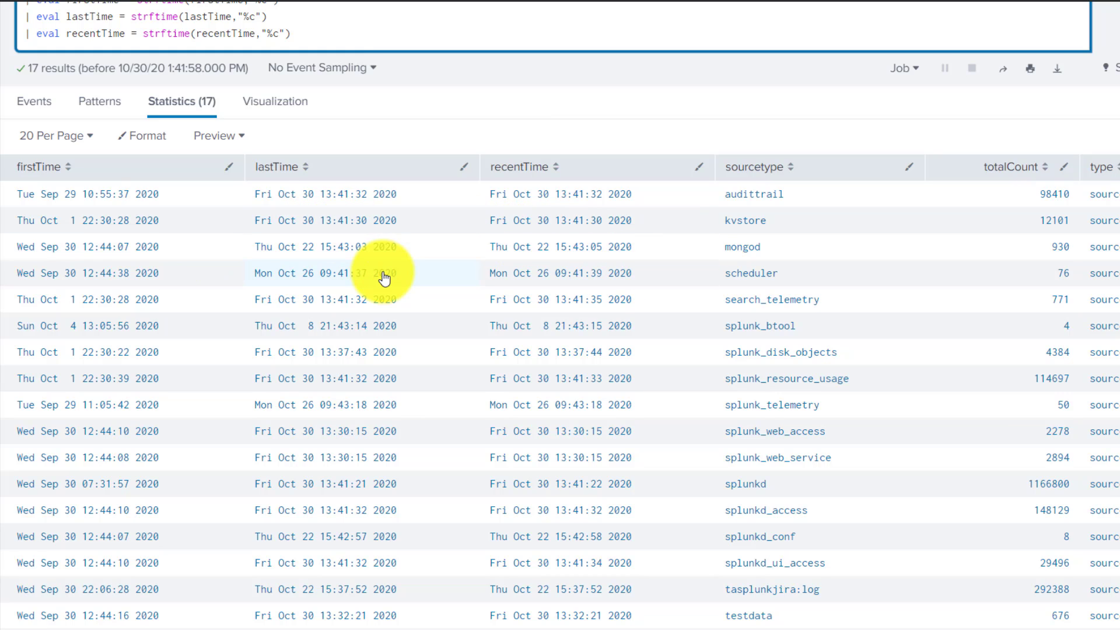
scroll(743, 419, "up", 2)
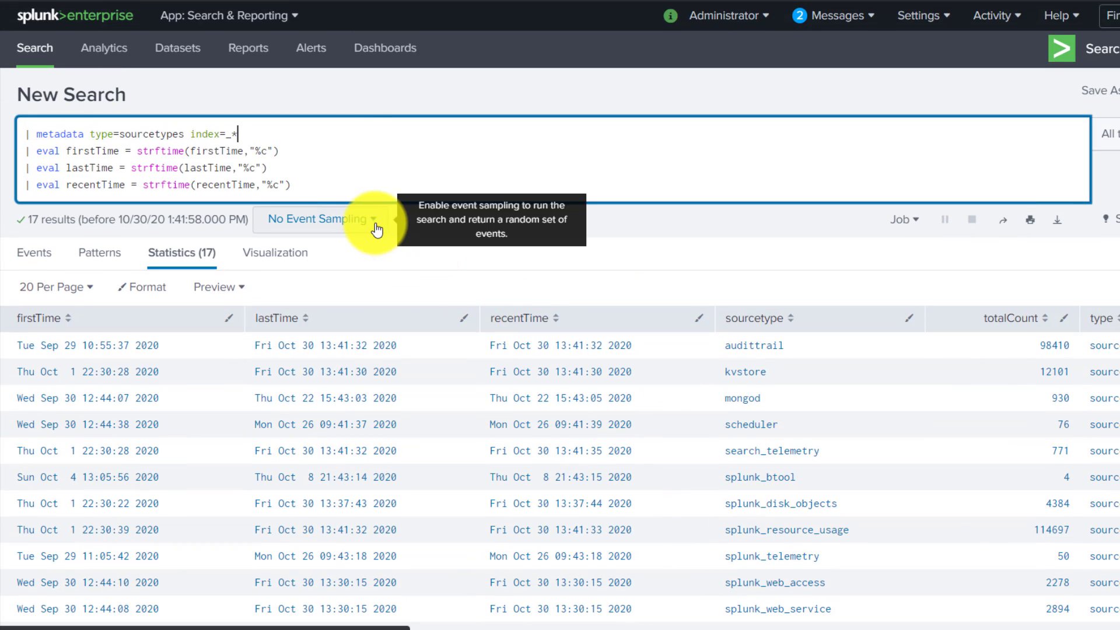
left_click(299, 181)
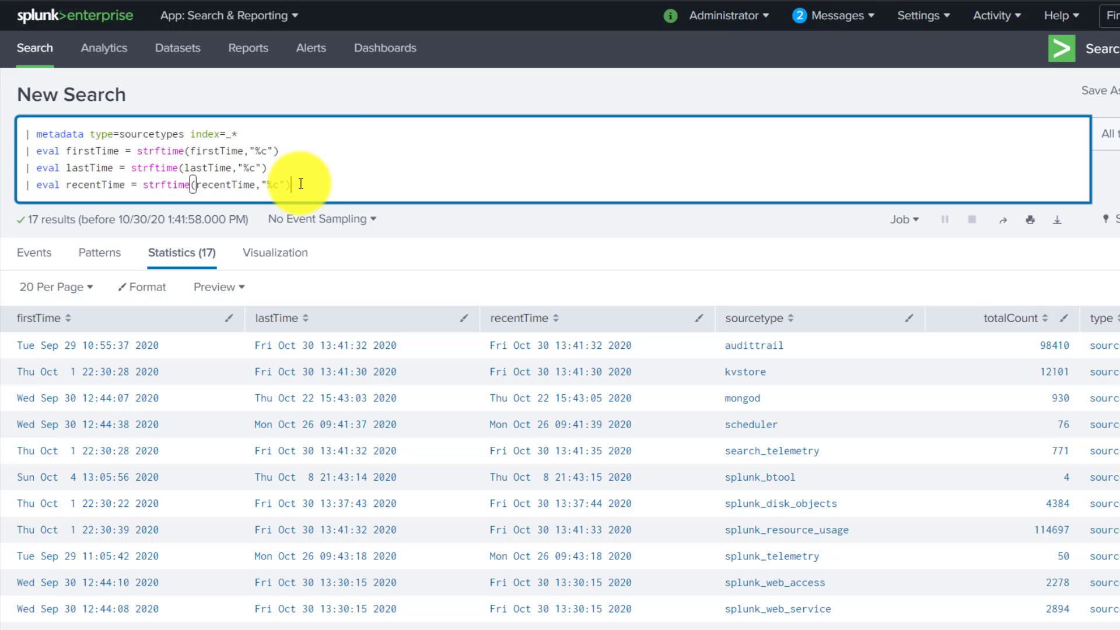
left_click(253, 133)
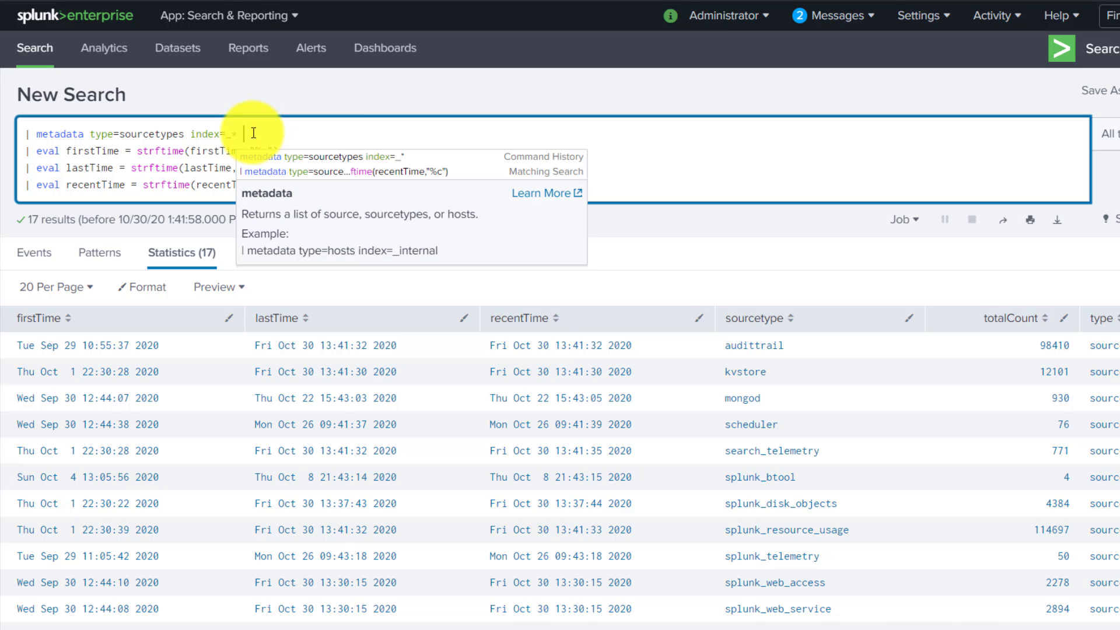
type("sp")
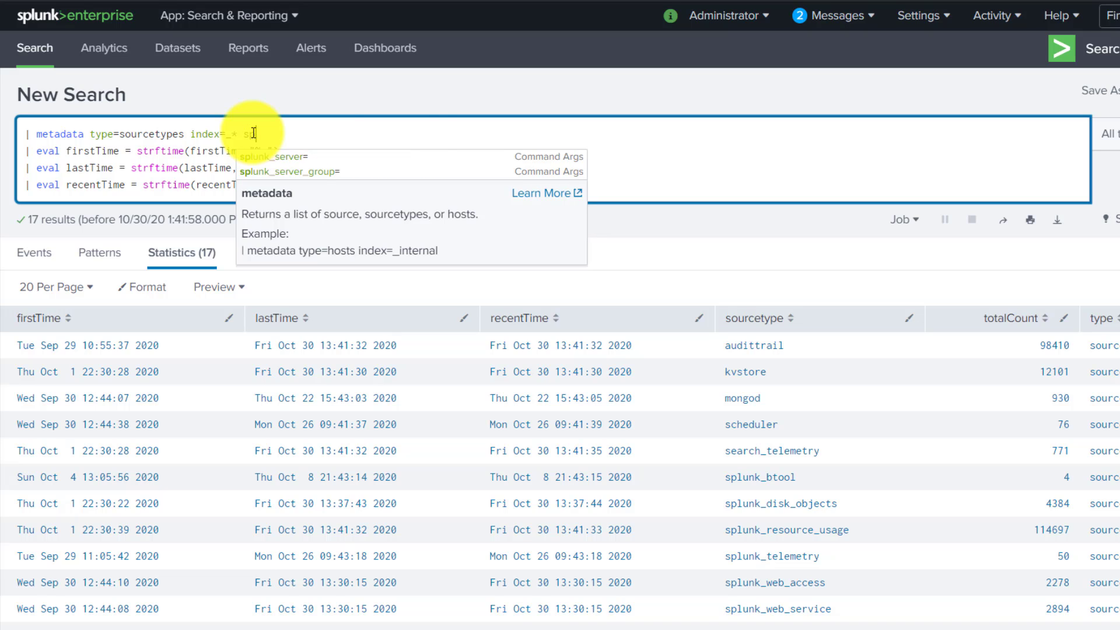
key("Down")
key("Return")
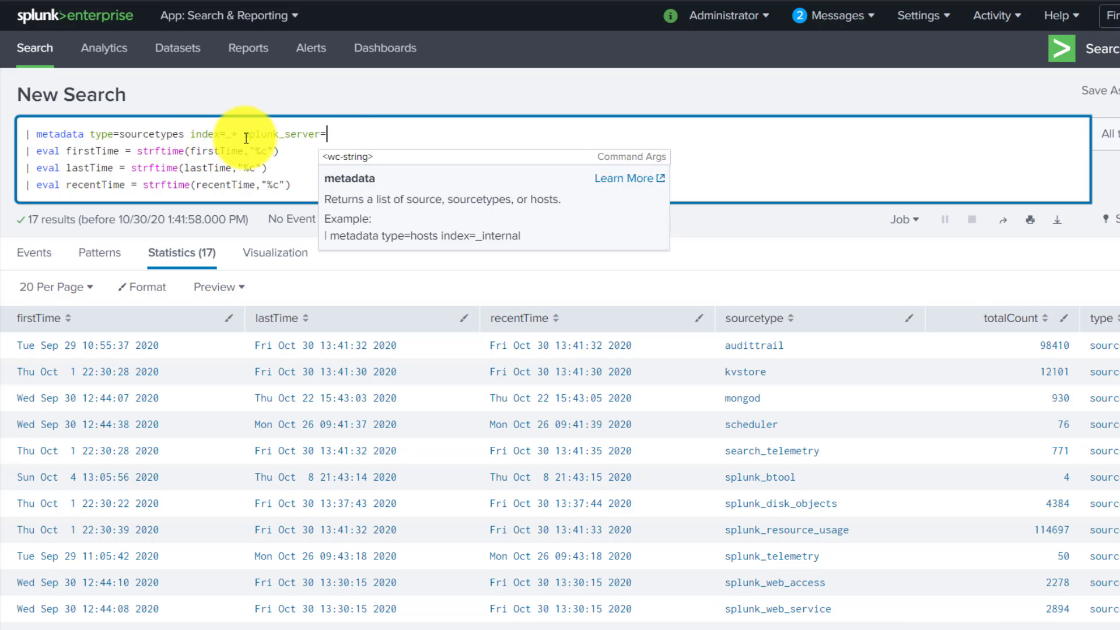
left_click_drag(240, 134, 332, 131)
key("BackSpace")
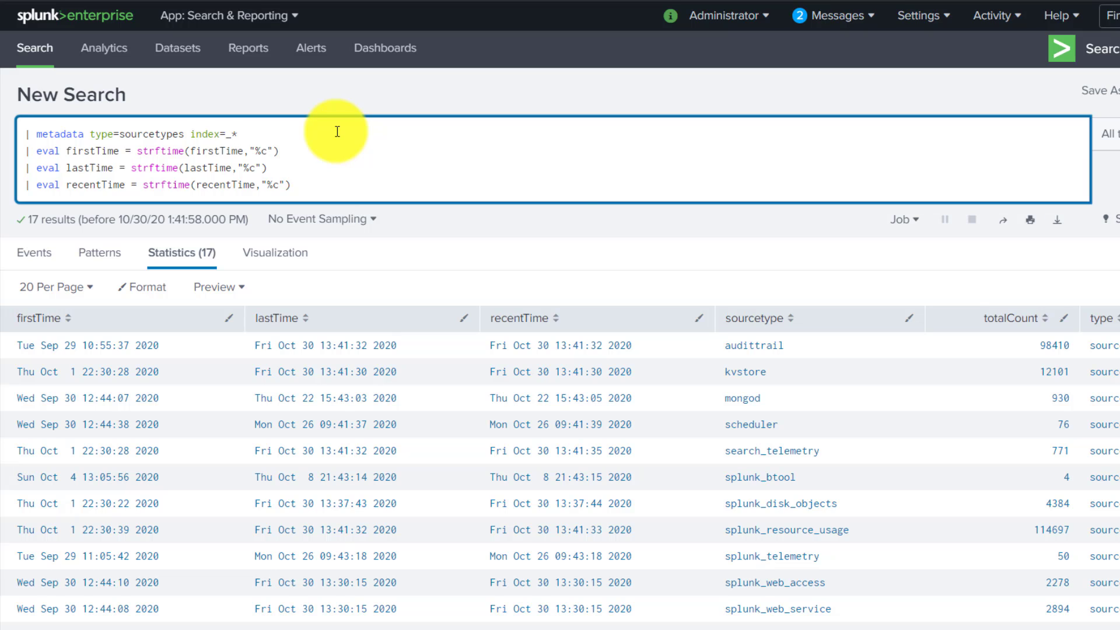
Append the arguments splunk_server= and splunk_server_group= without values after index=_* in the metadata line.
type("sdp")
key("BackSpace")
key("BackSpace")
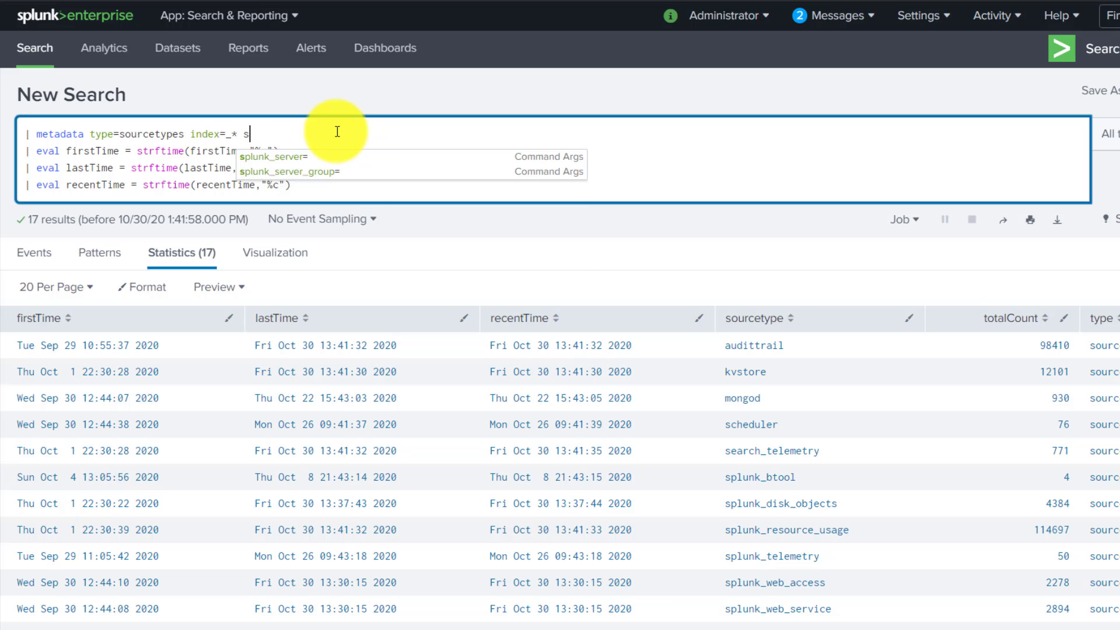
key("Tab")
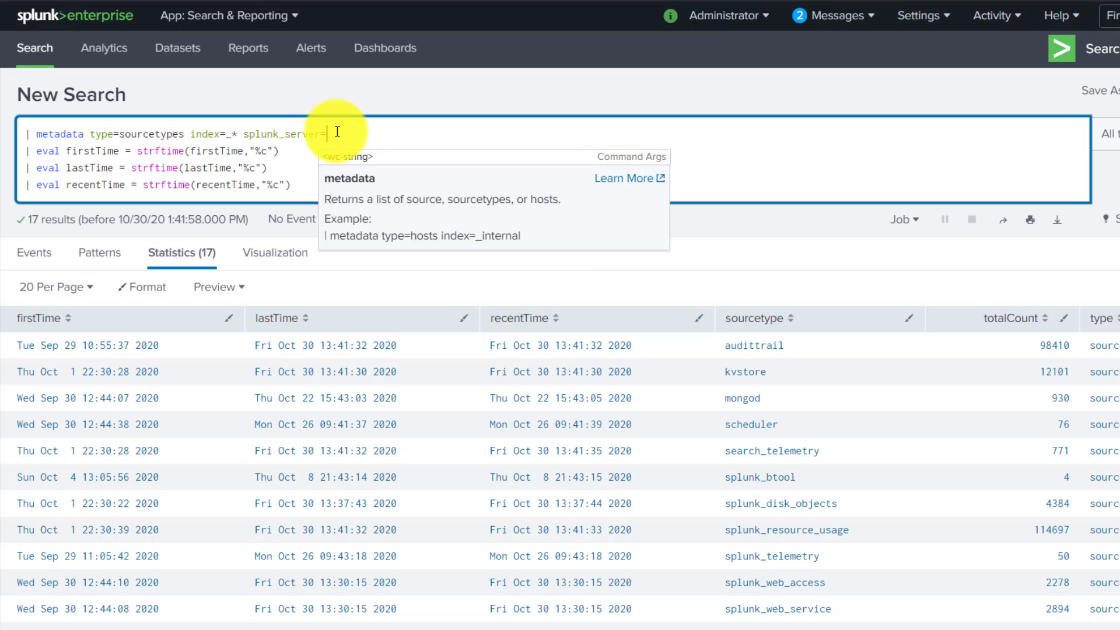
type("splu")
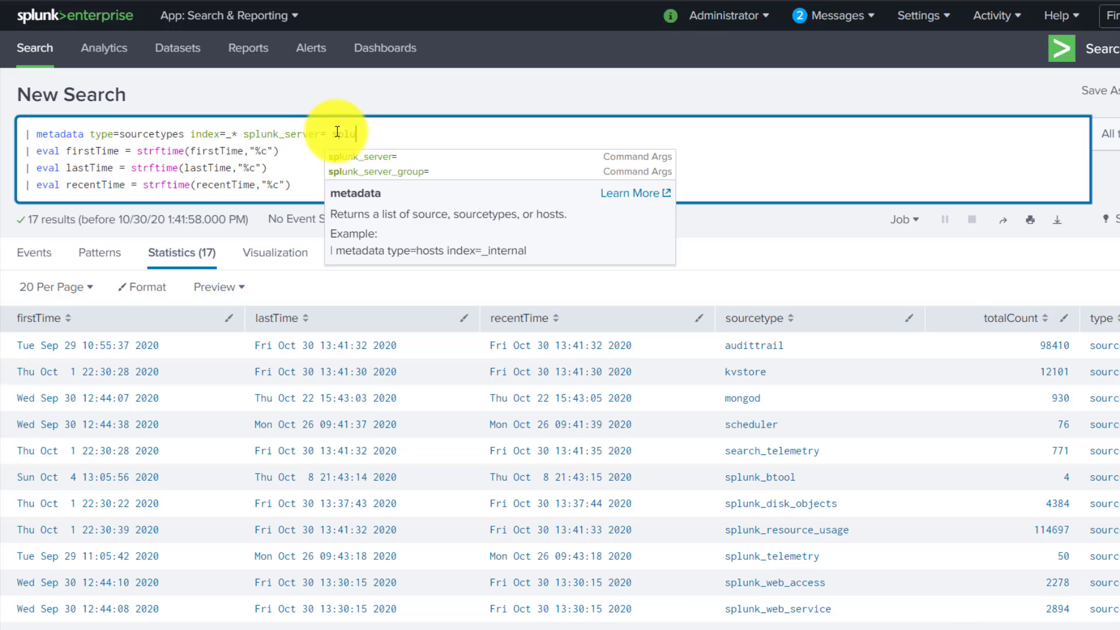
key("Down")
key("Tab")
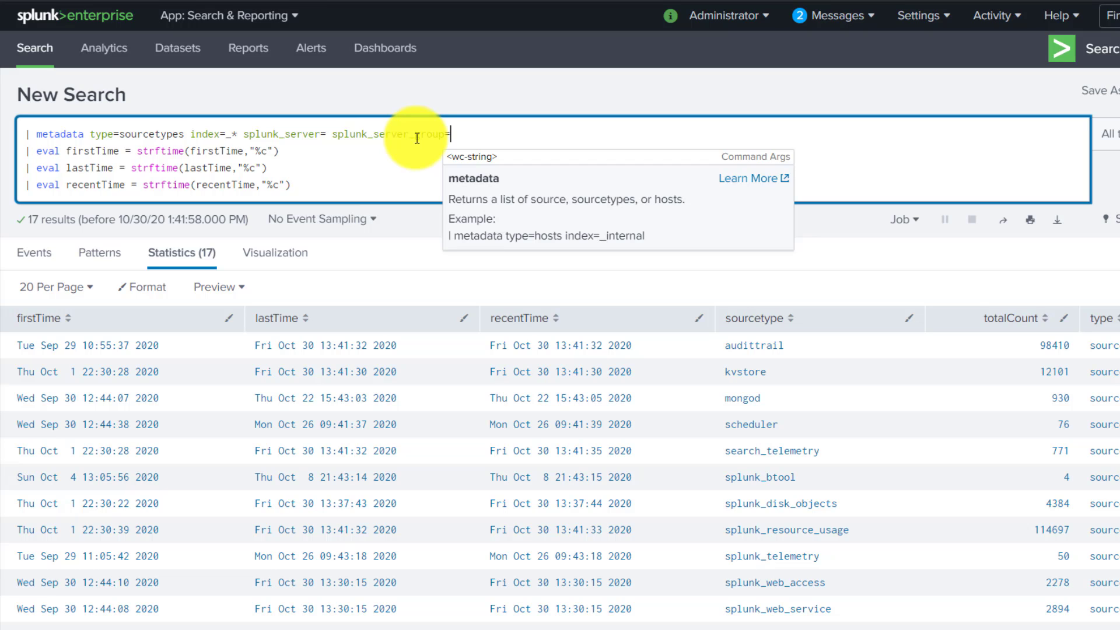
key("Escape")
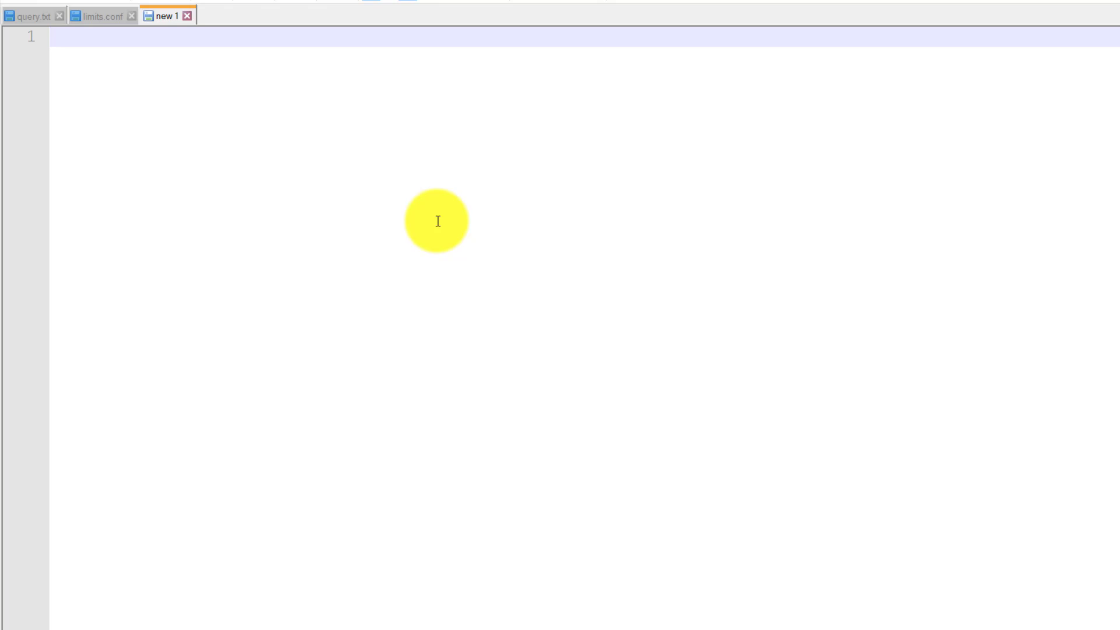
In the text editor's empty new 1 document, write "Oct29 and Oct30" and highlight each date in turn.
type("Oct29 and Oct30")
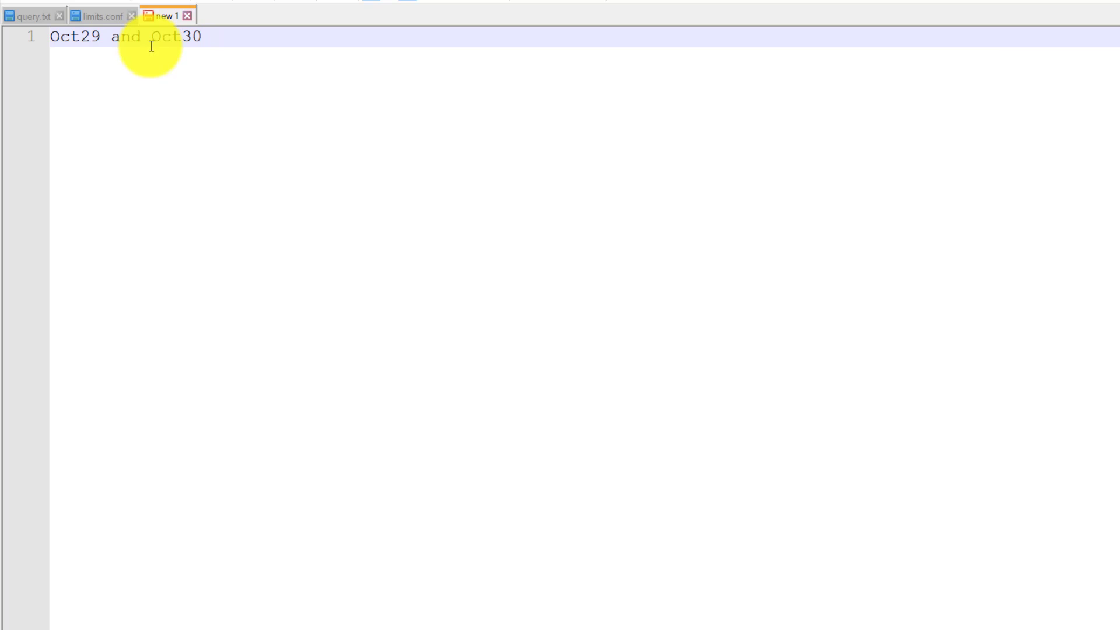
left_click_drag(152, 36, 211, 37)
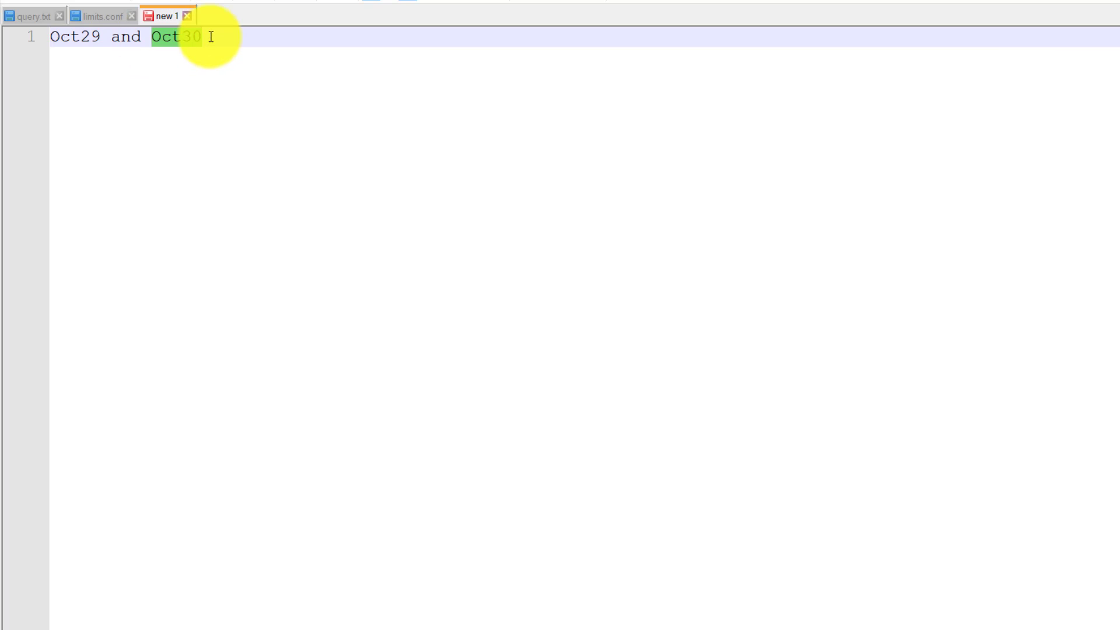
left_click(211, 37)
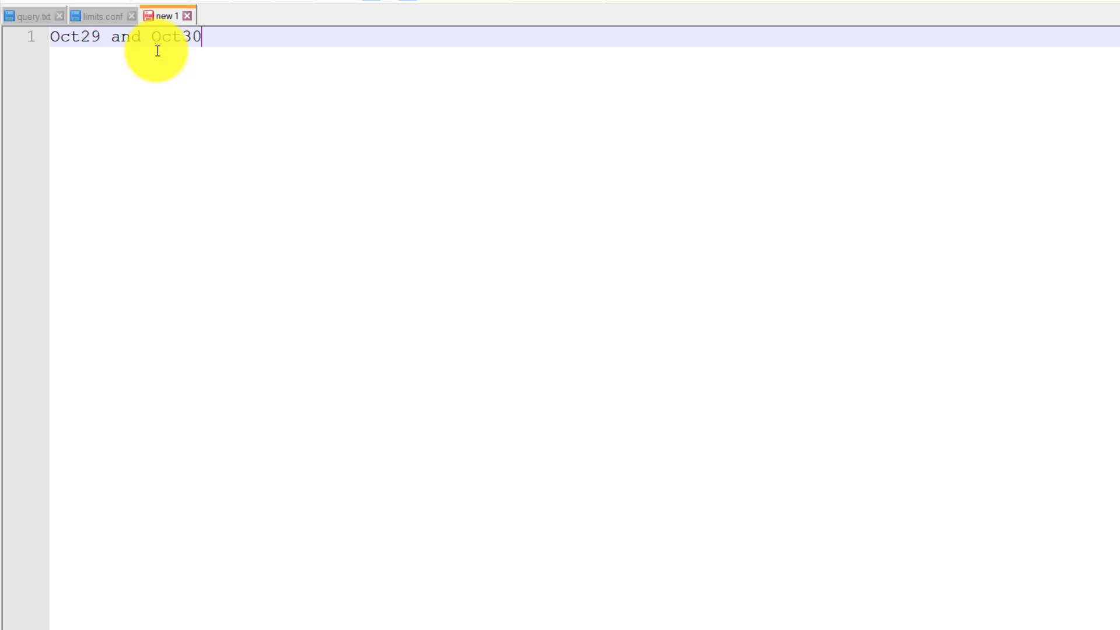
double_click(56, 39)
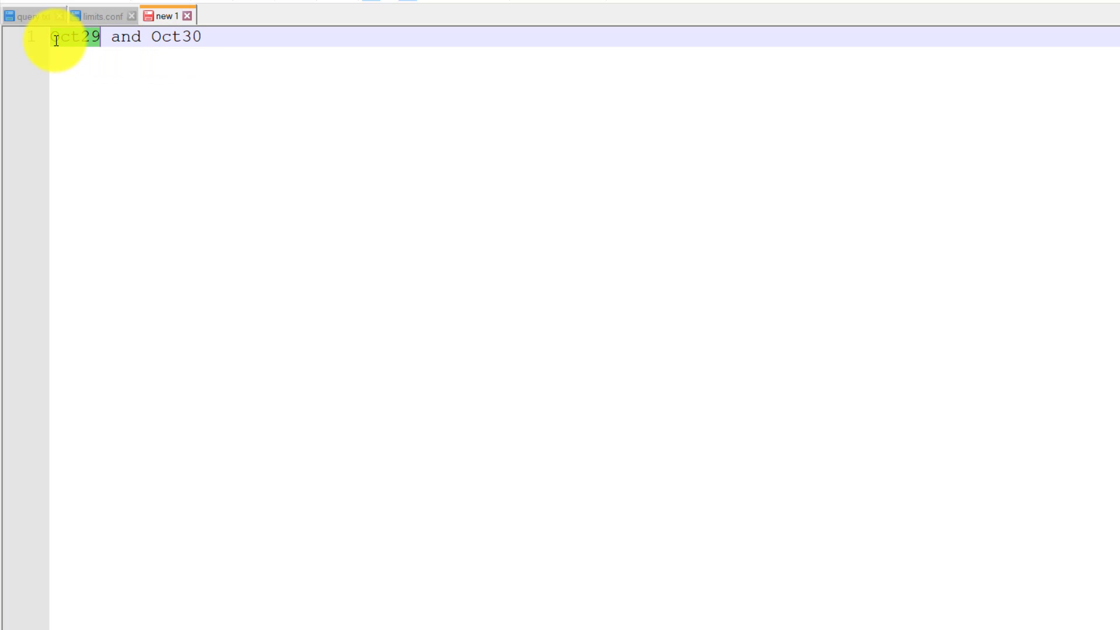
double_click(184, 33)
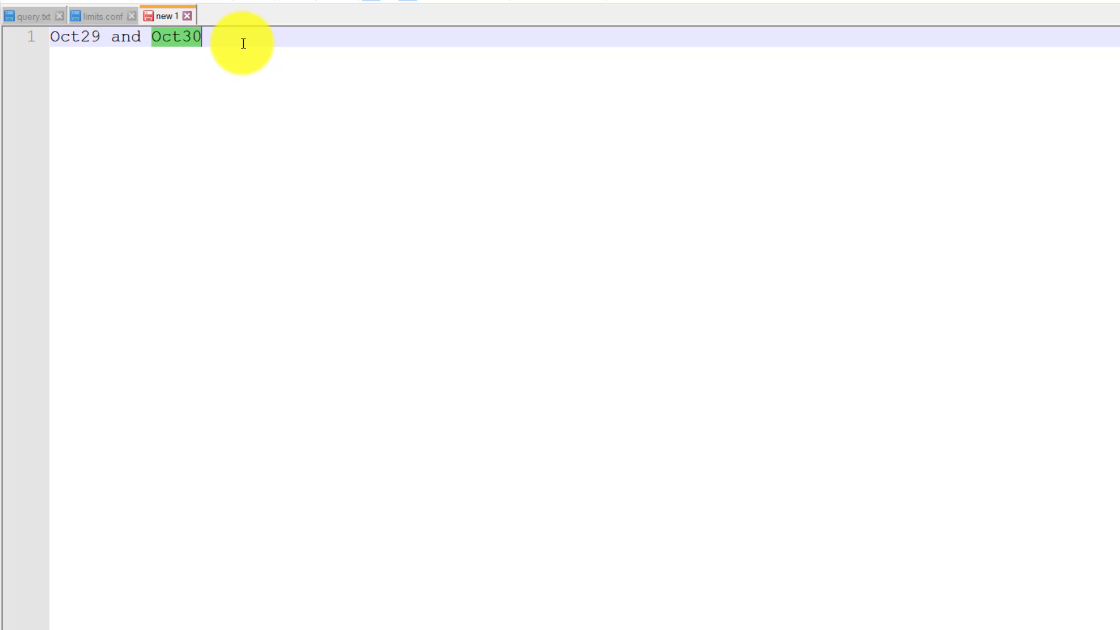
Examine the [metadata] stanza in limits.conf, highlighting its maxresultrows setting and that setting's value.
key("alt+Tab")
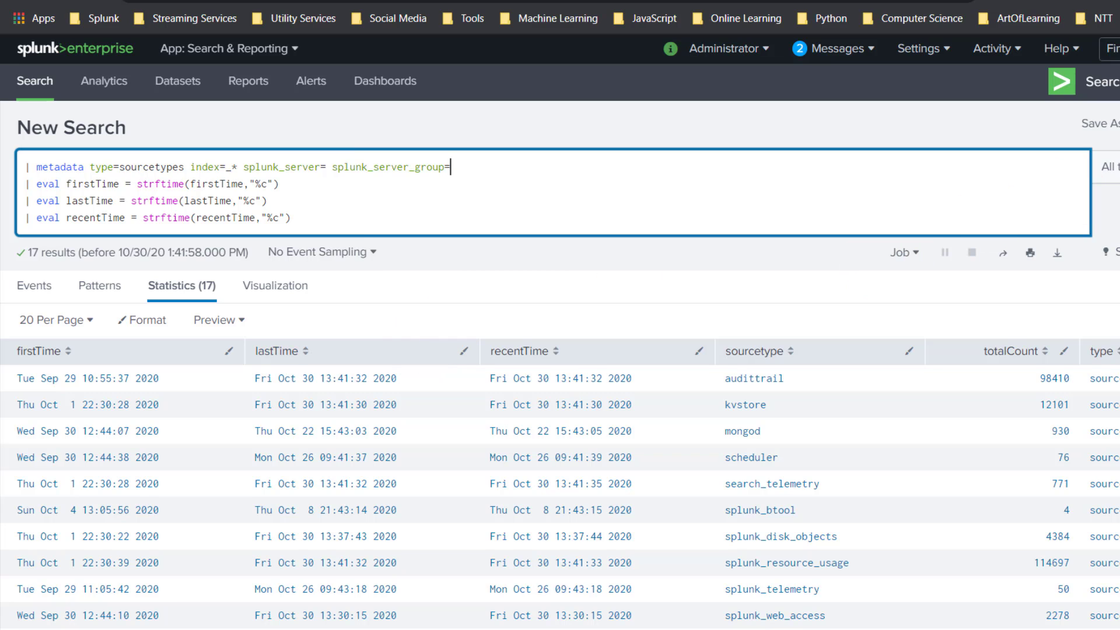
key("alt+Tab")
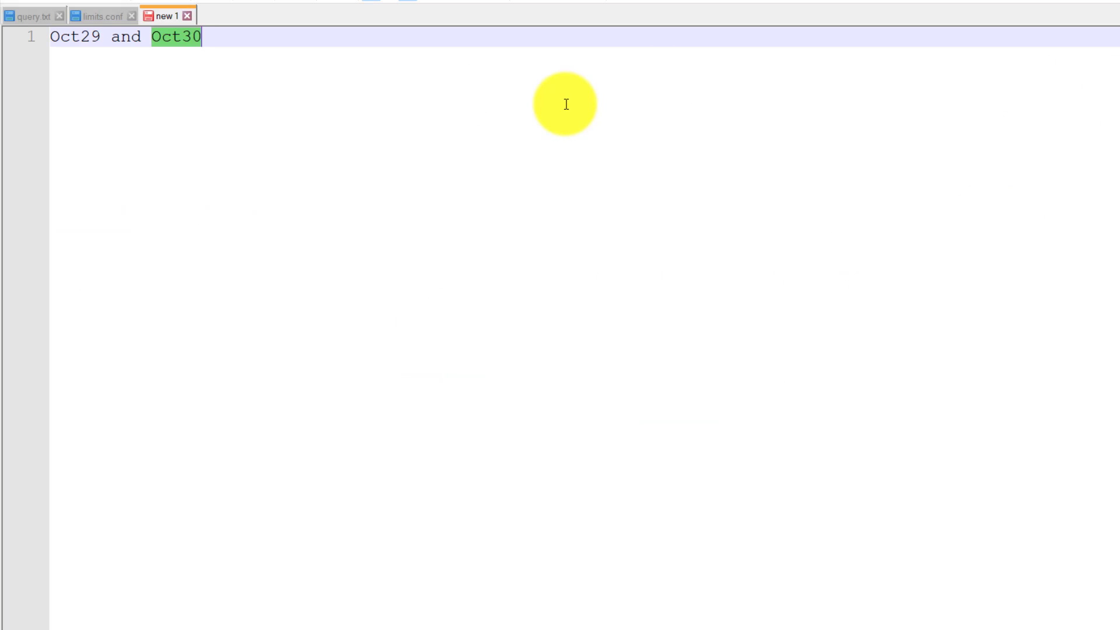
left_click(104, 22)
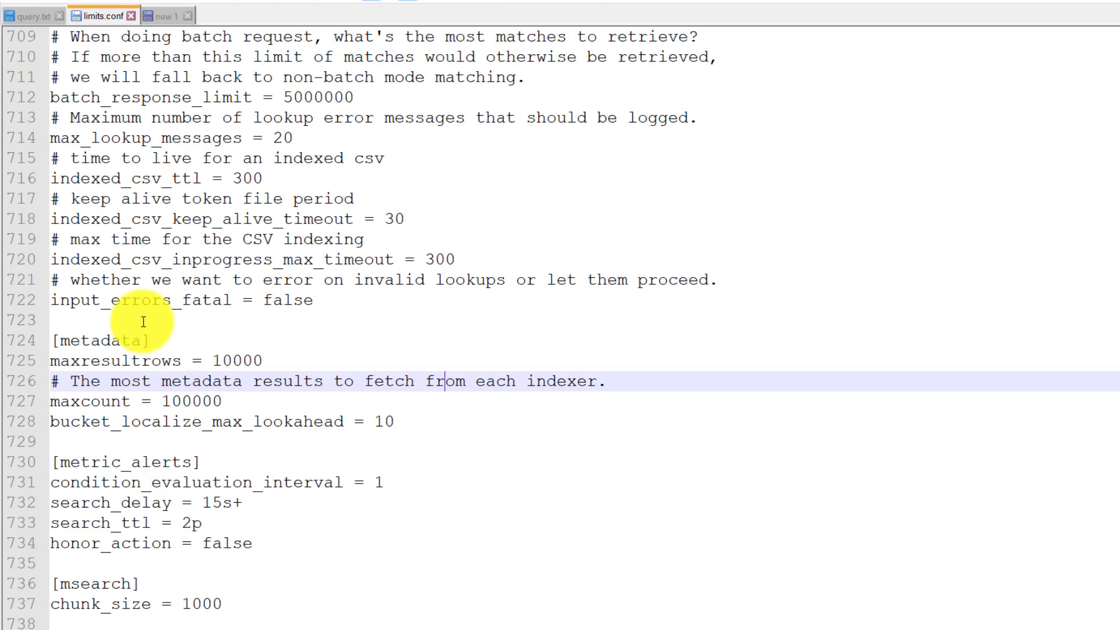
double_click(104, 346)
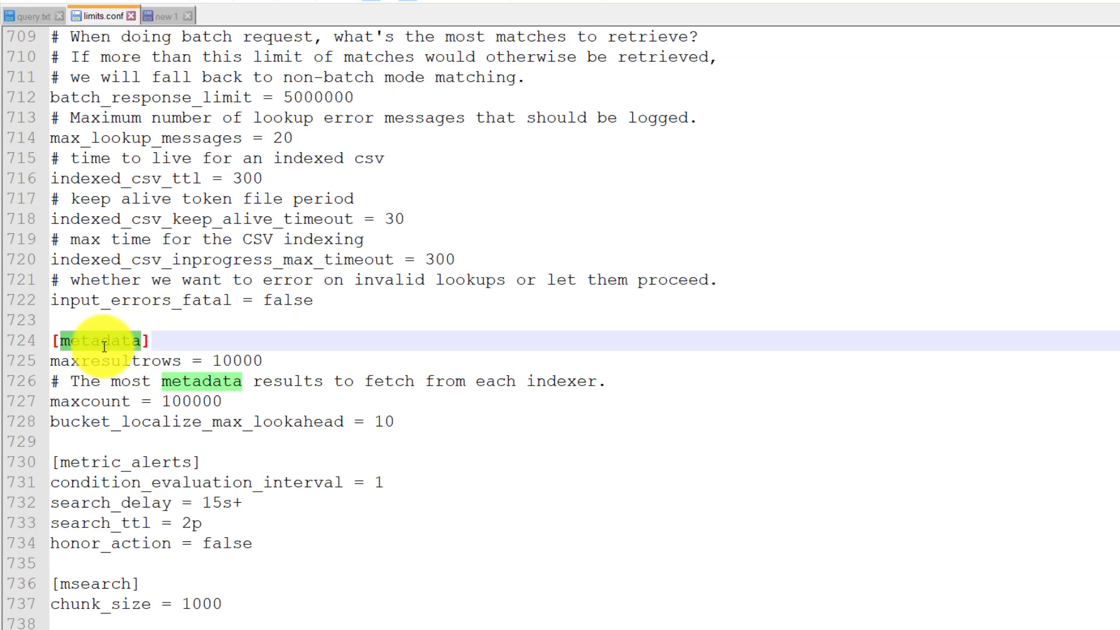
double_click(100, 366)
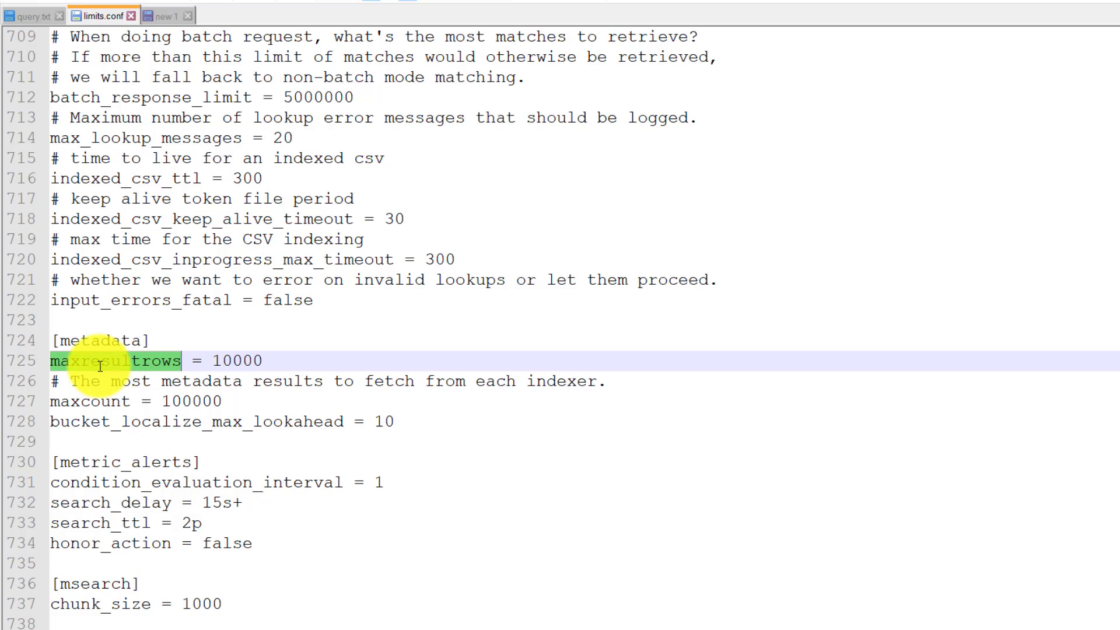
double_click(236, 362)
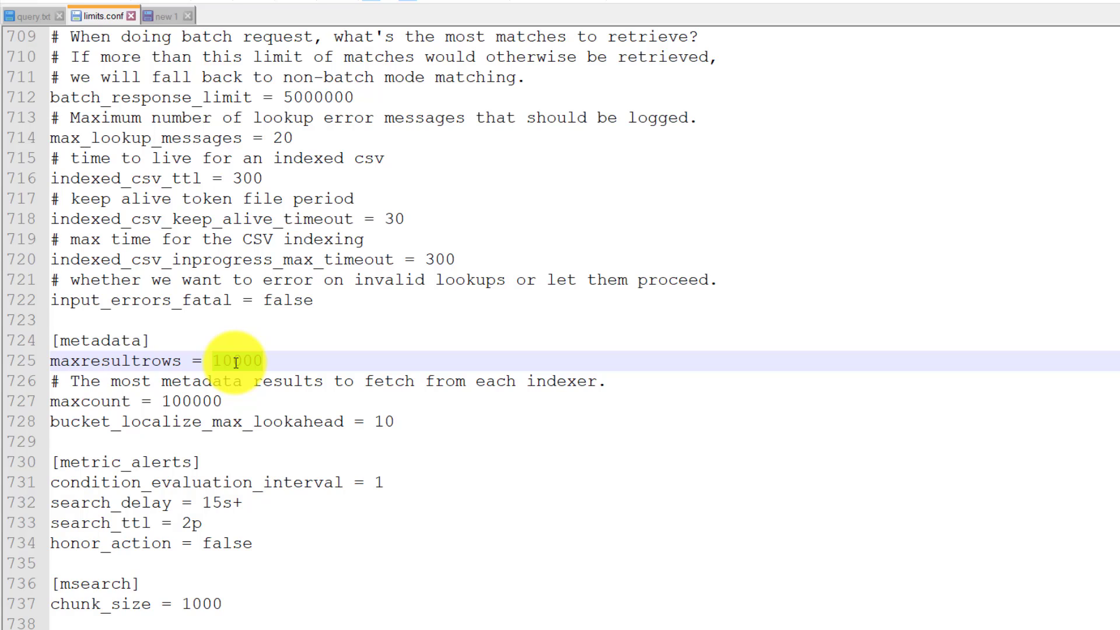
double_click(131, 363)
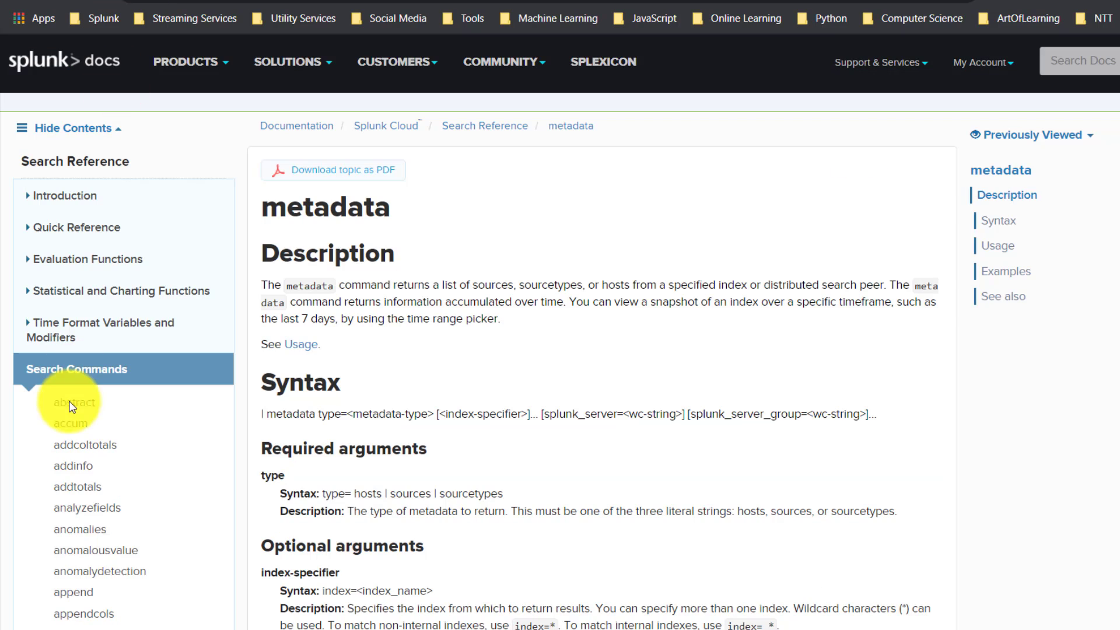
Browse the search command list in Splunk Docs, starting from the metadata command's reference page.
scroll(88, 537, "down", 10)
scroll(88, 537, "down", 10)
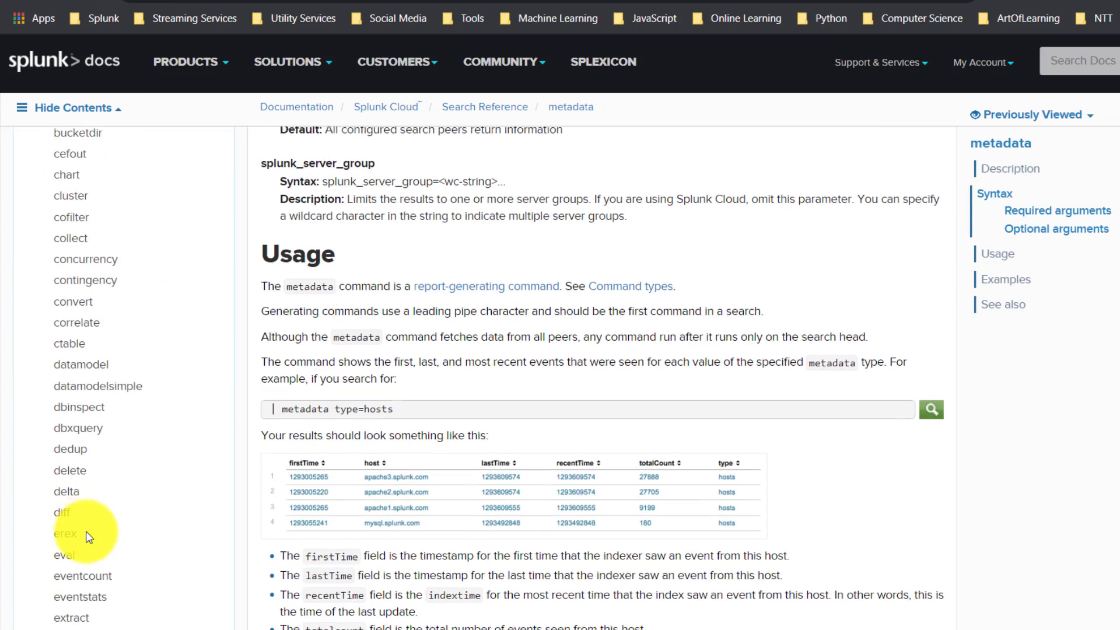
scroll(88, 537, "down", 5)
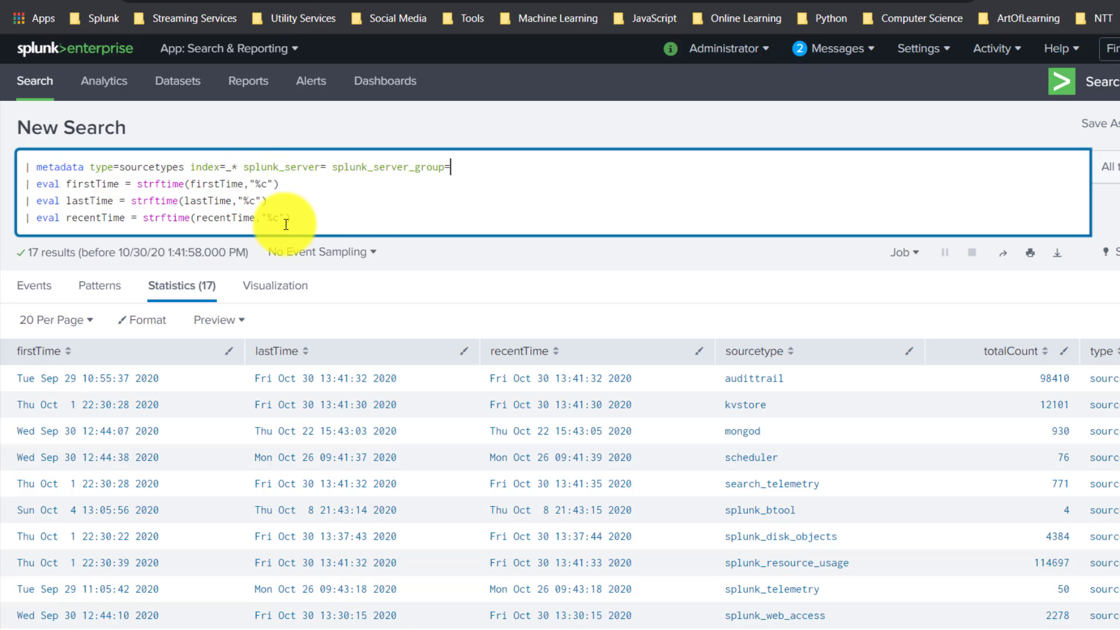
Open the Splunk Search page in a new browser tab and run the query | metasearch index=*.
right_click(35, 81)
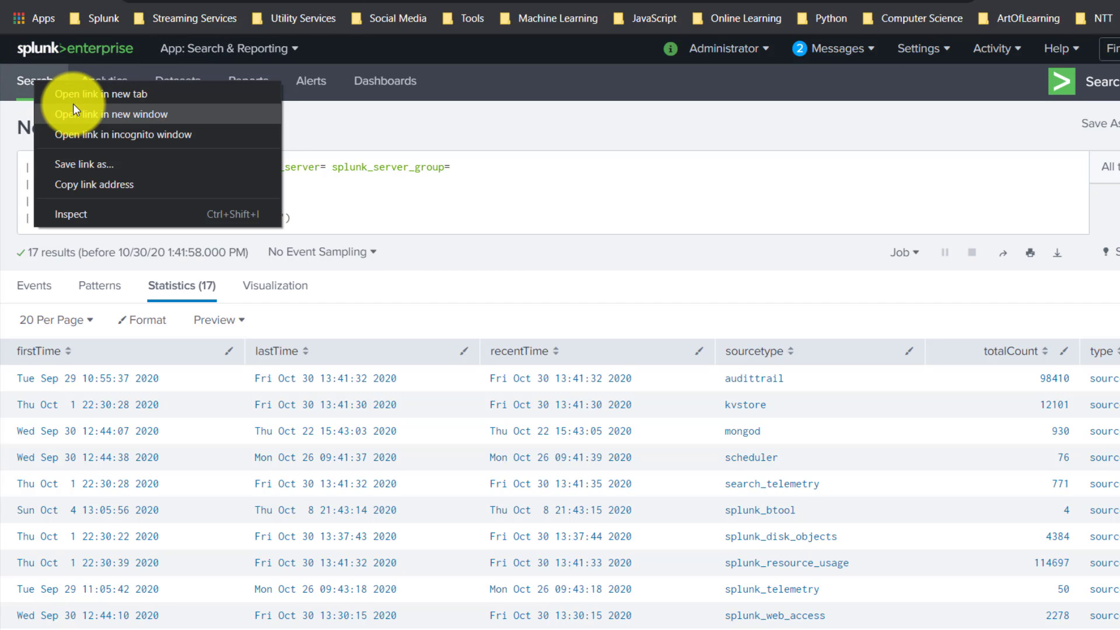
left_click(85, 96)
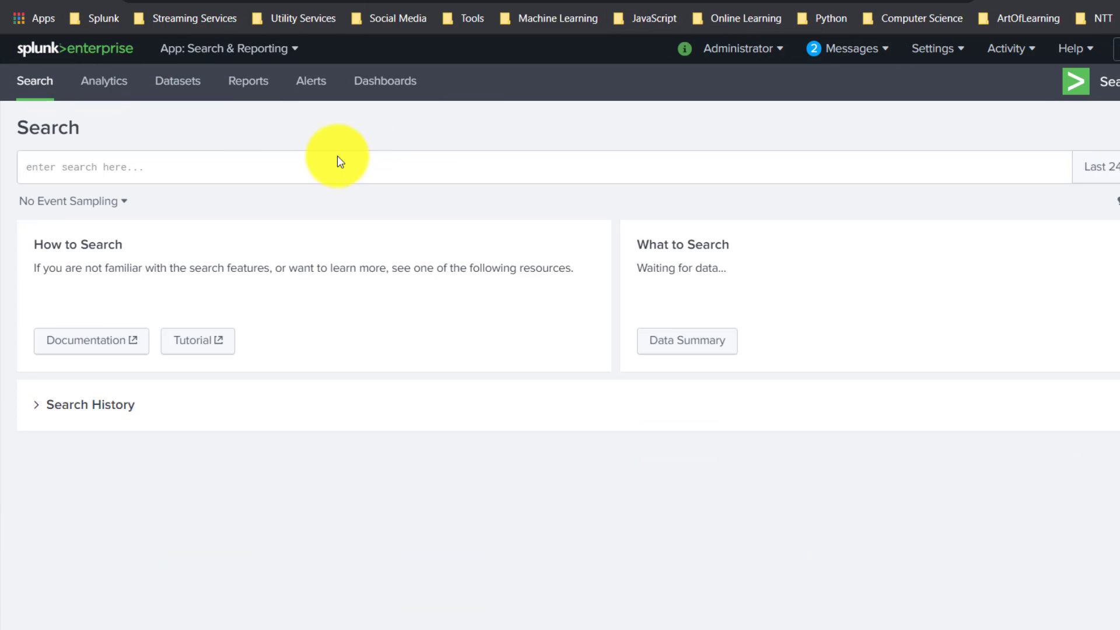
left_click(111, 170)
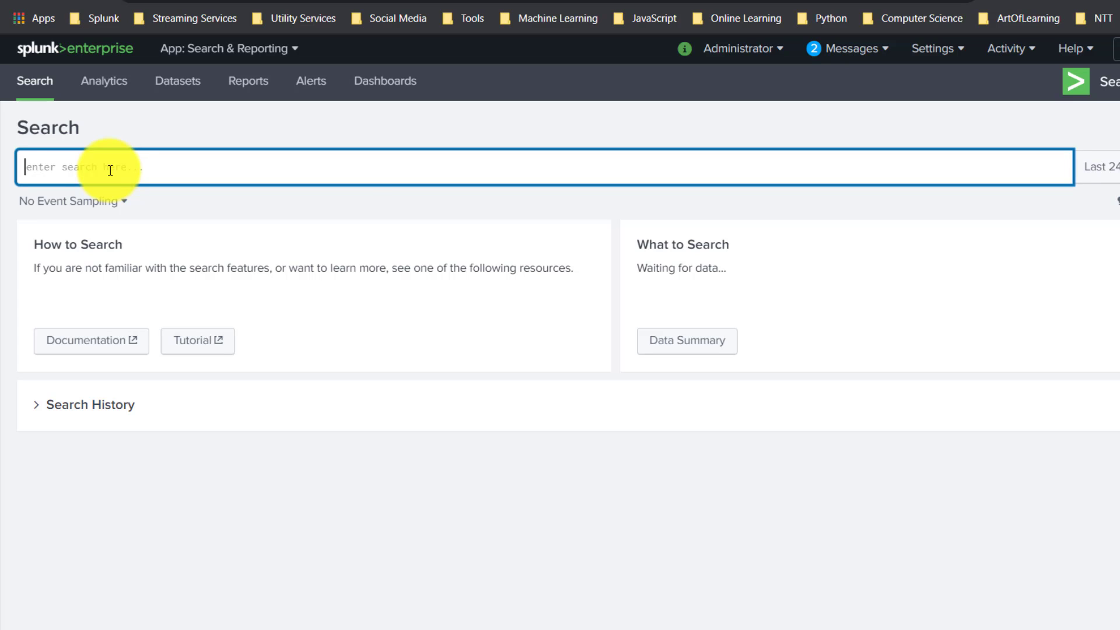
type("| ")
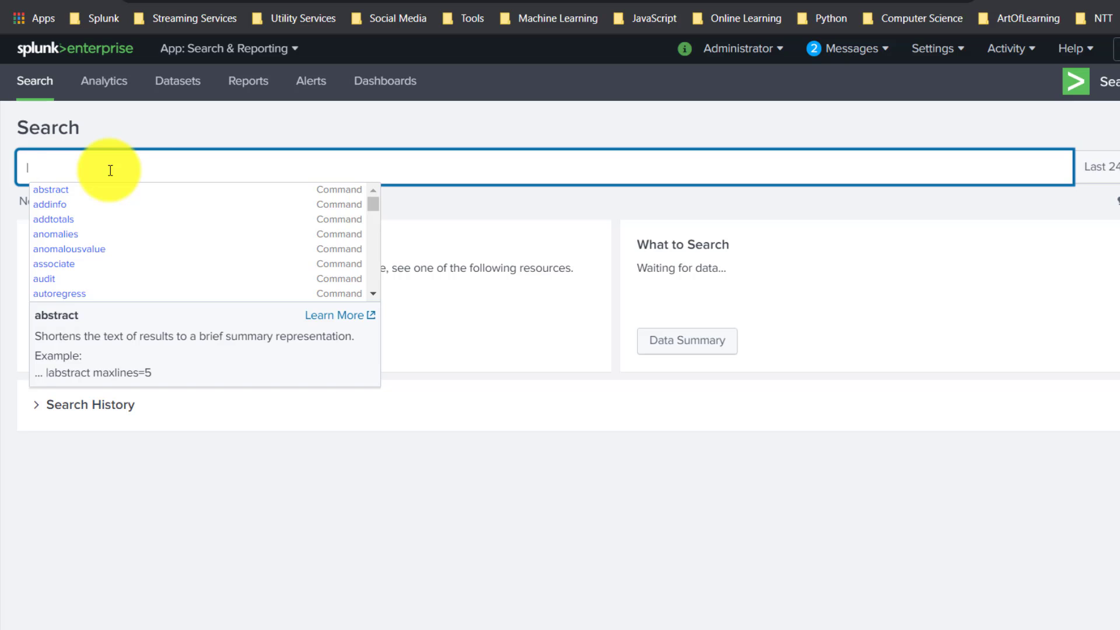
type("meta")
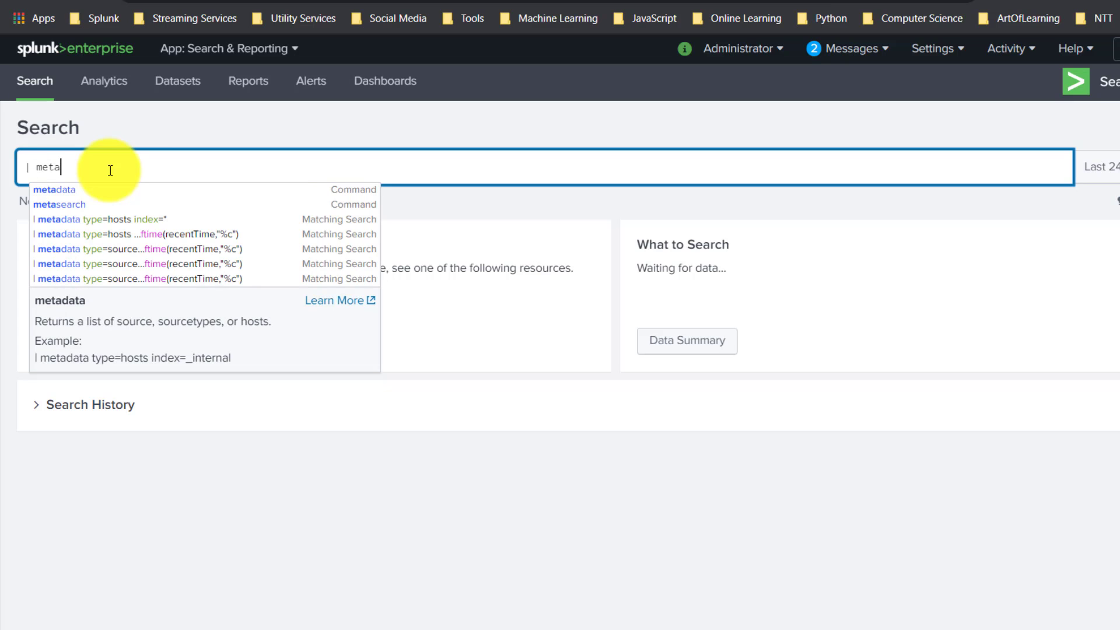
key("Down")
key("Return")
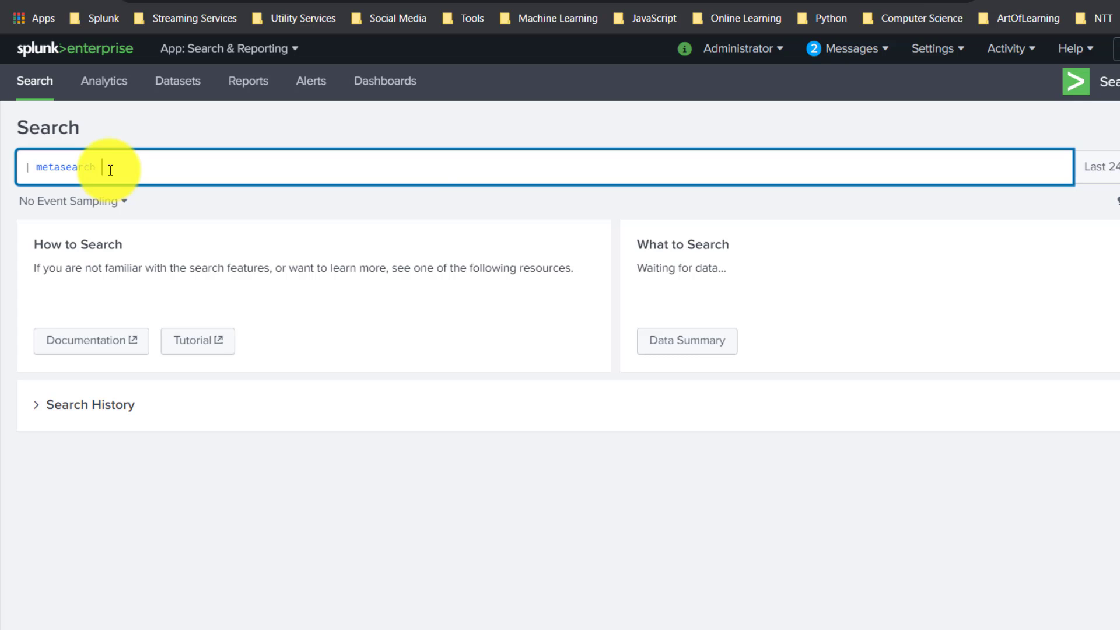
type("in")
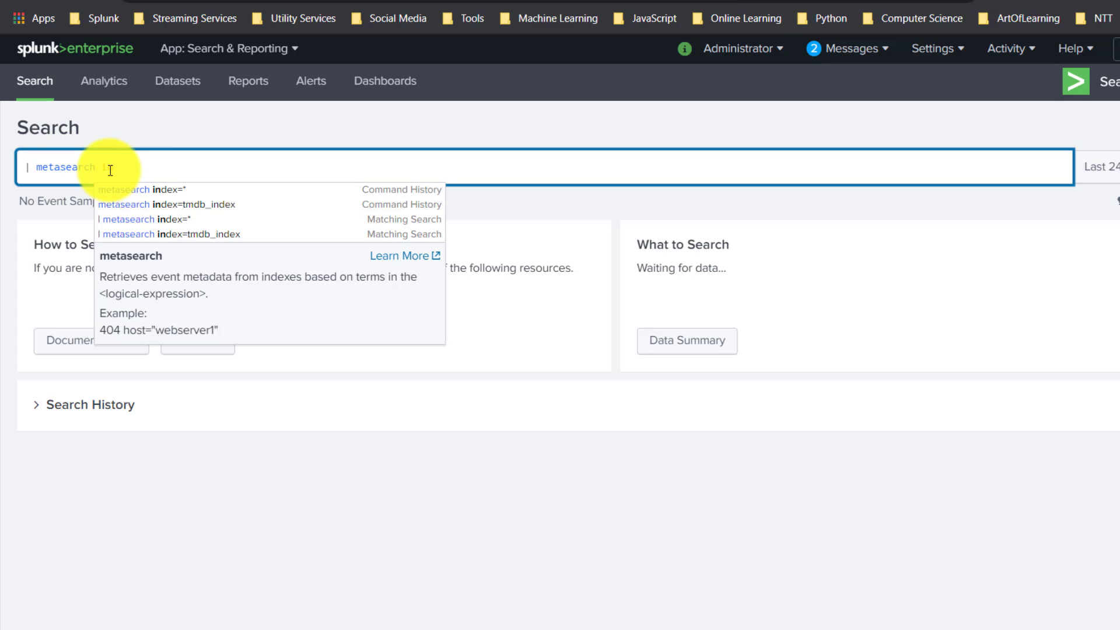
key("Down")
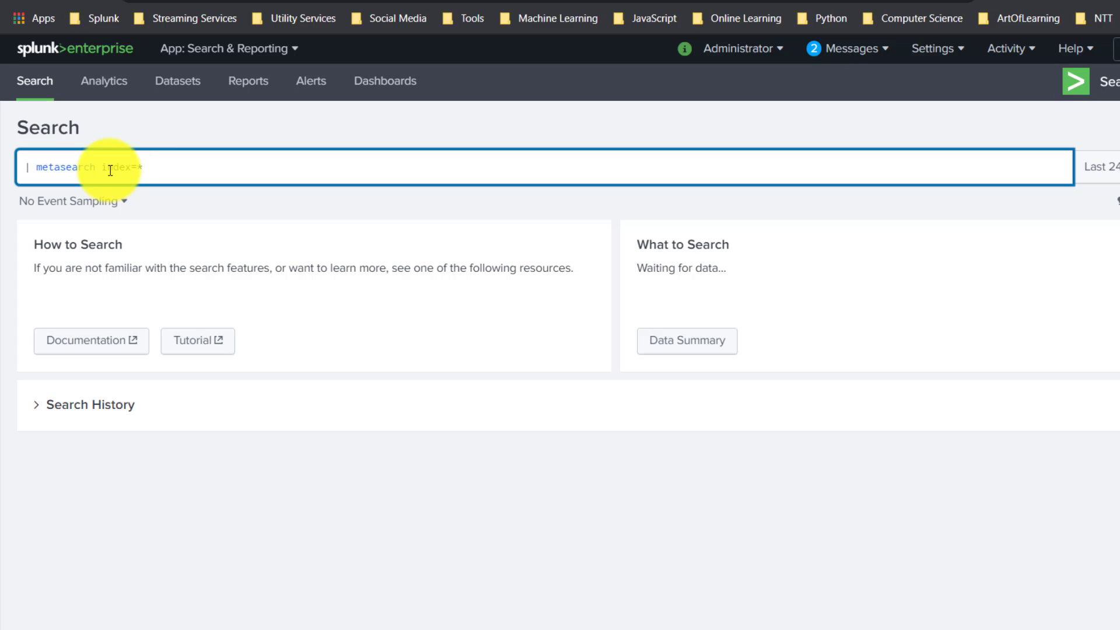
type("rch inde")
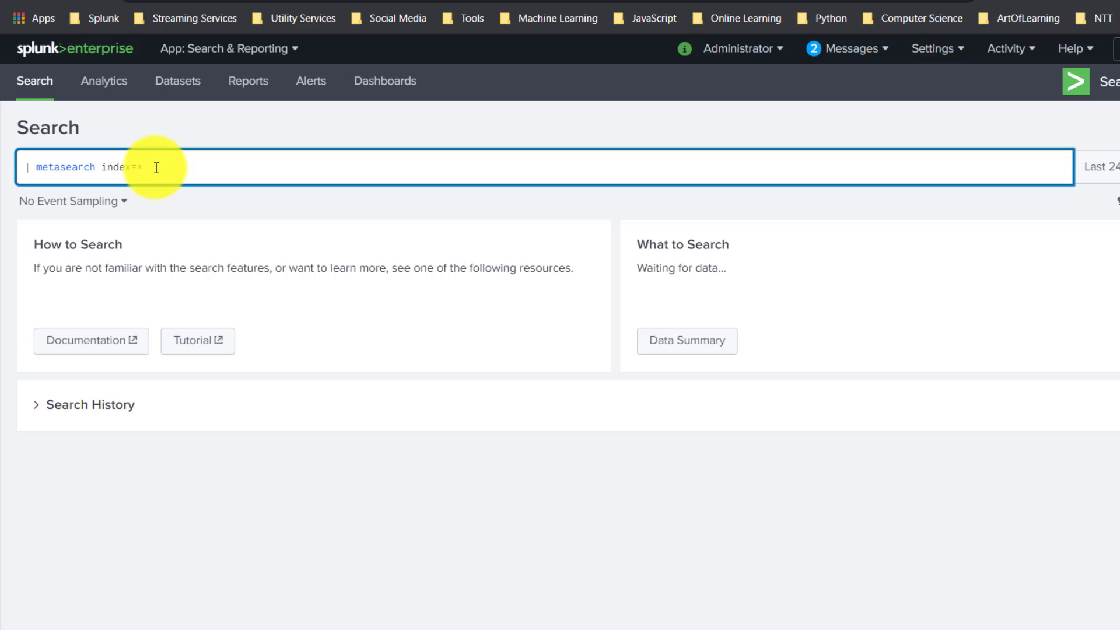
type("x=*")
key("Return")
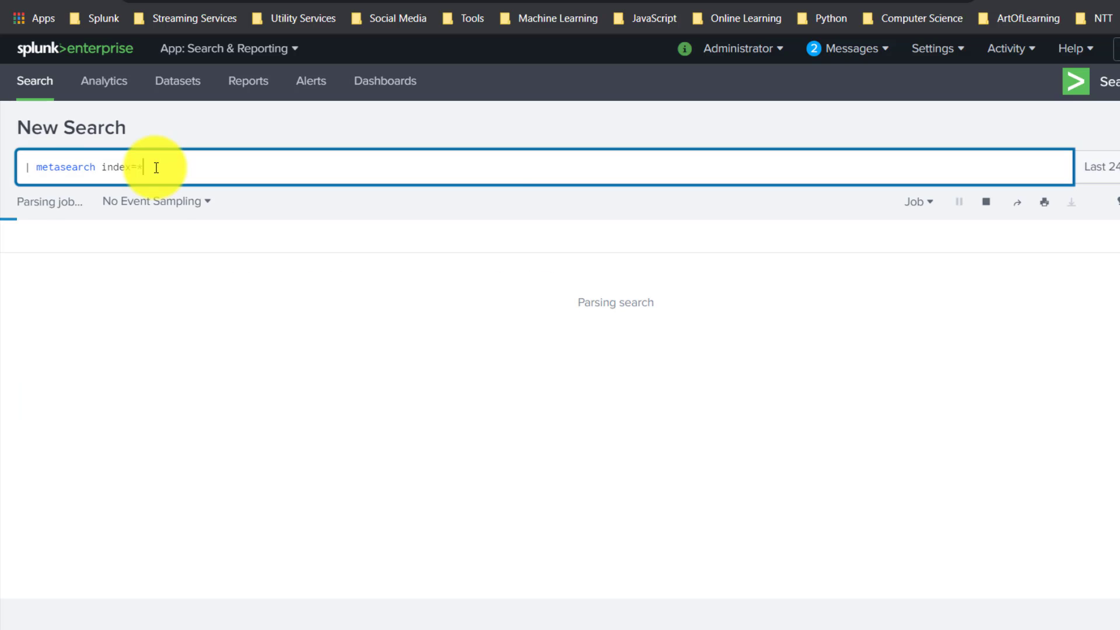
Set the search time range to All time and view the values of the index field.
left_click(1099, 167)
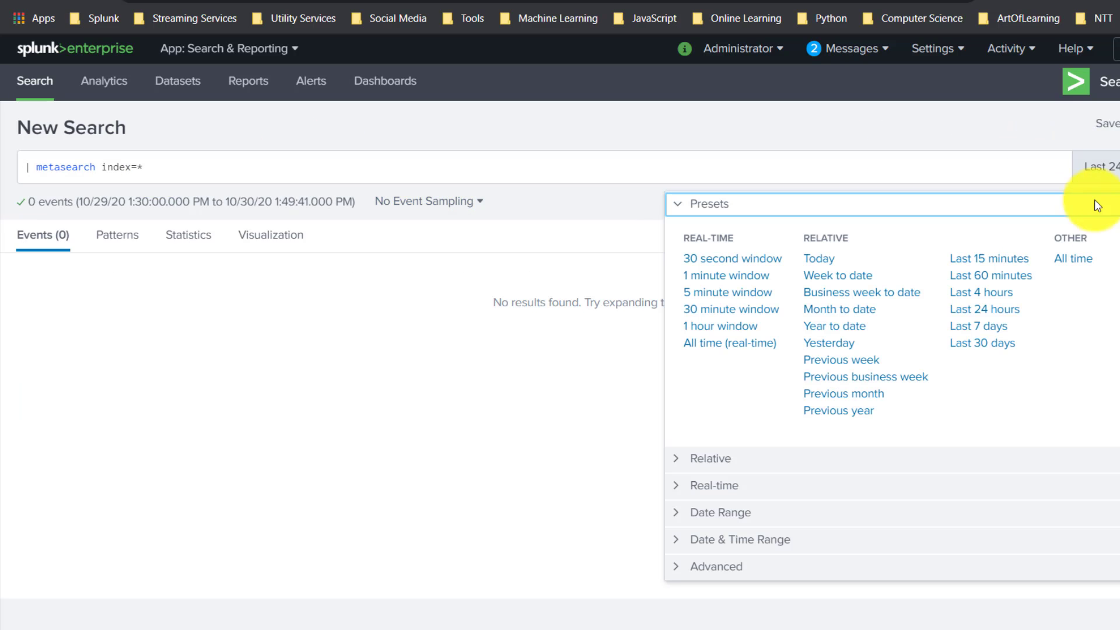
left_click(1074, 260)
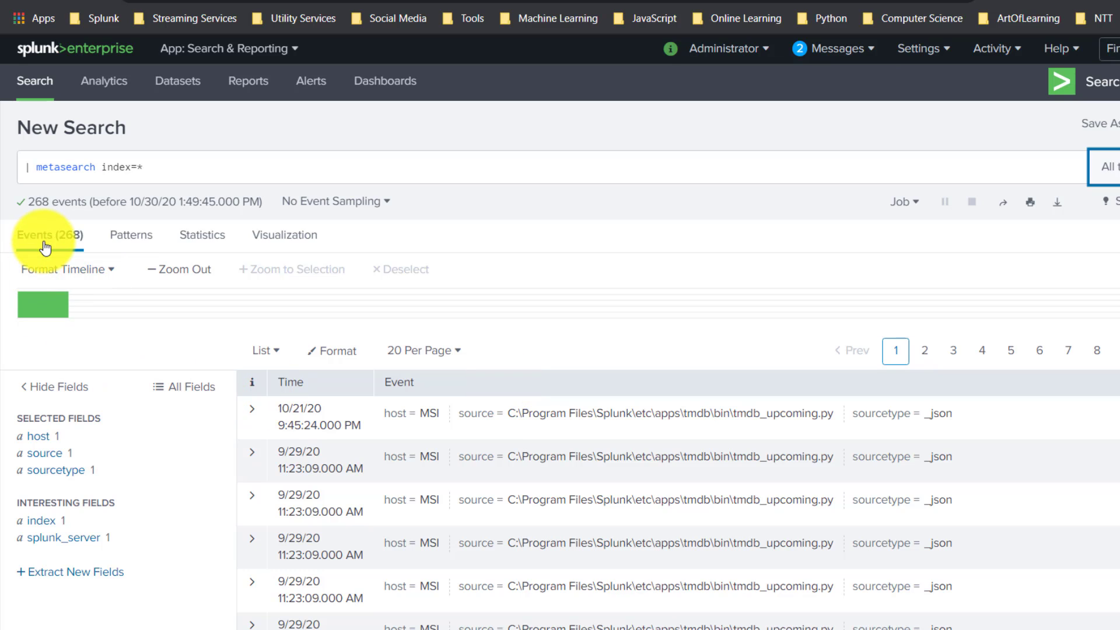
left_click(40, 521)
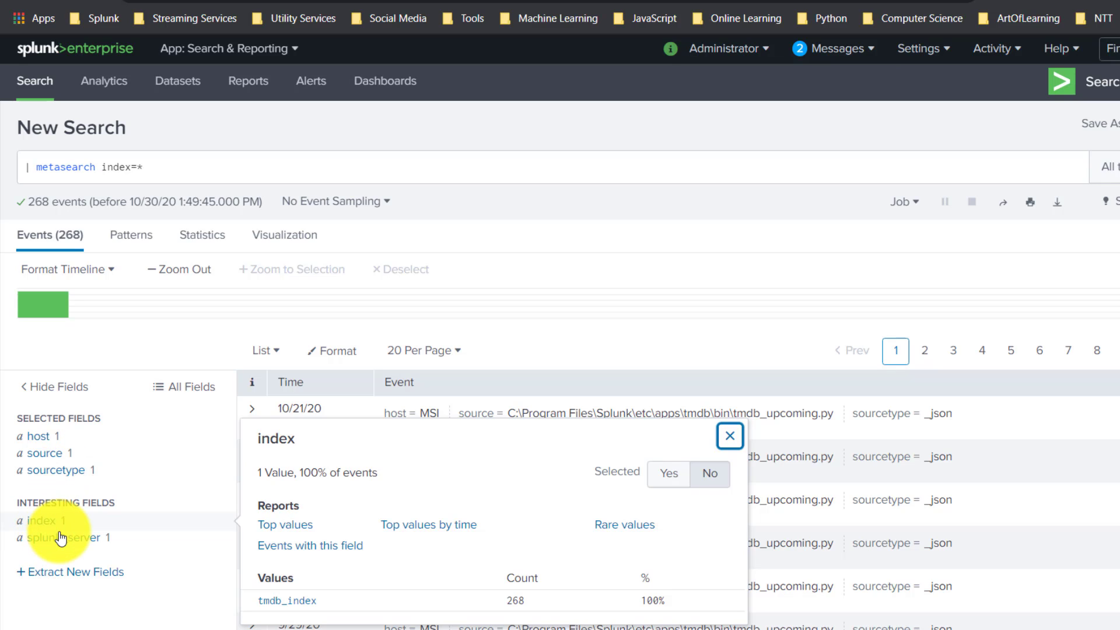
left_click(184, 346)
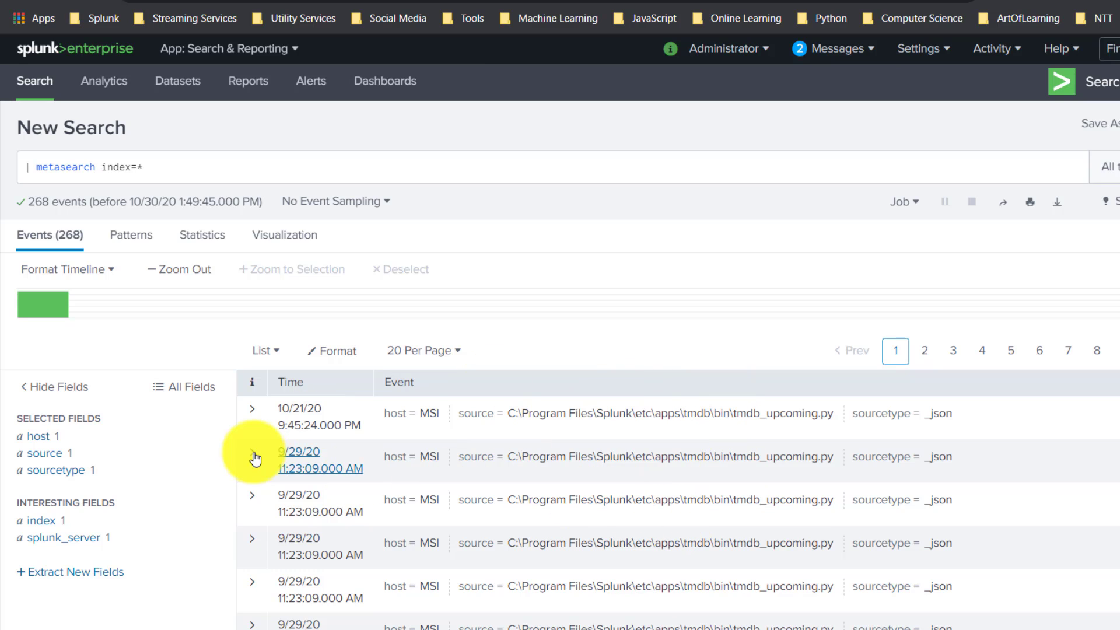
left_click(42, 521)
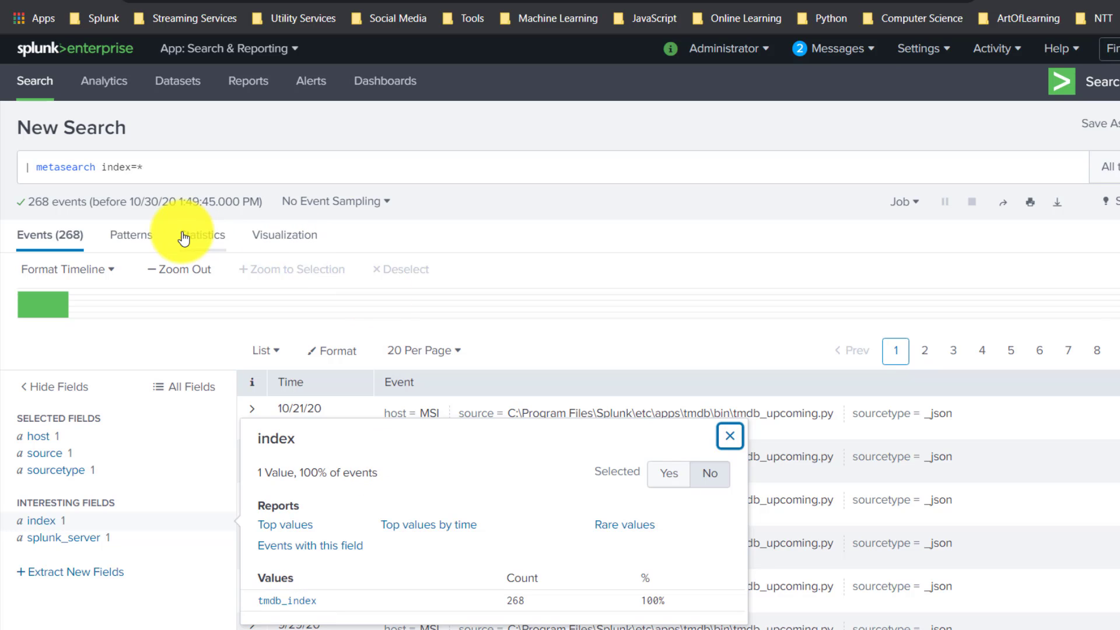
Change the query to | metasearch index=_*, run it, and view the index field's values.
left_click(140, 165)
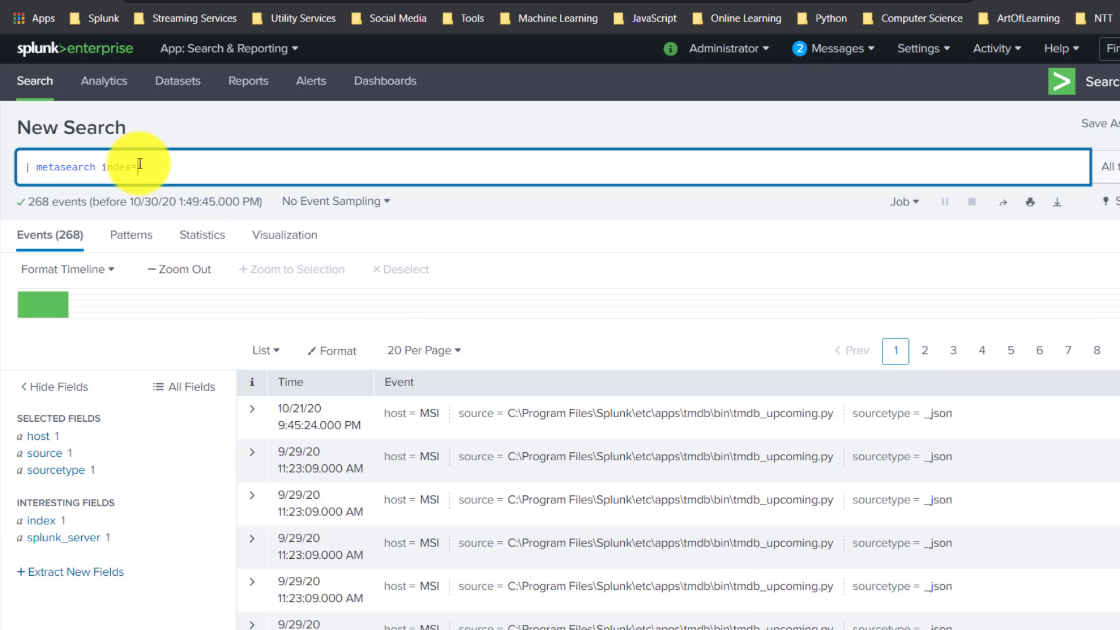
key("Return")
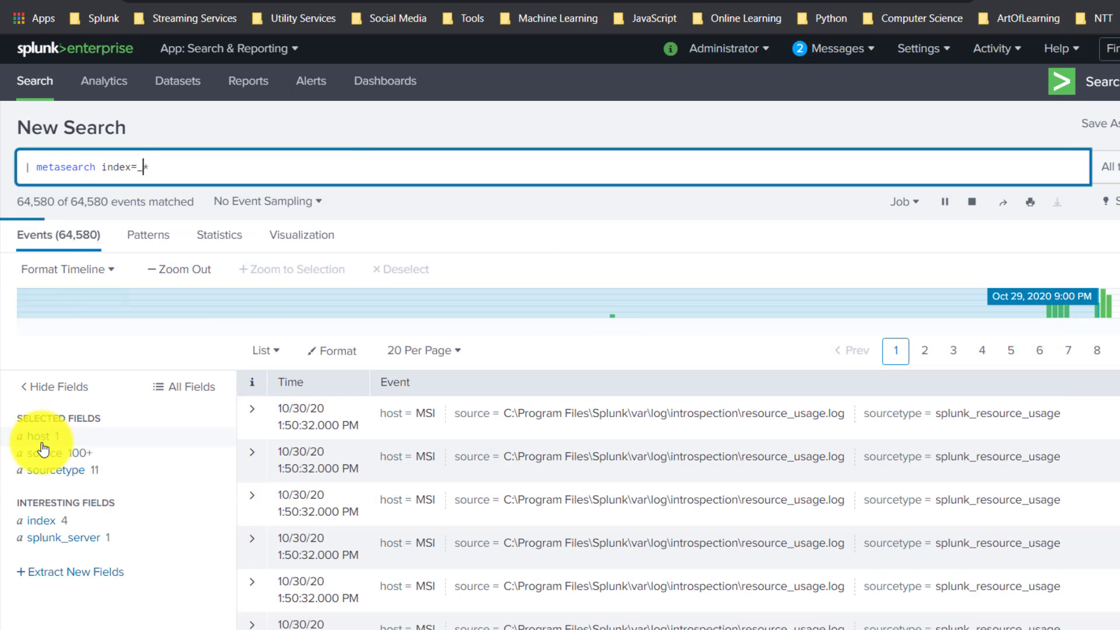
left_click(44, 525)
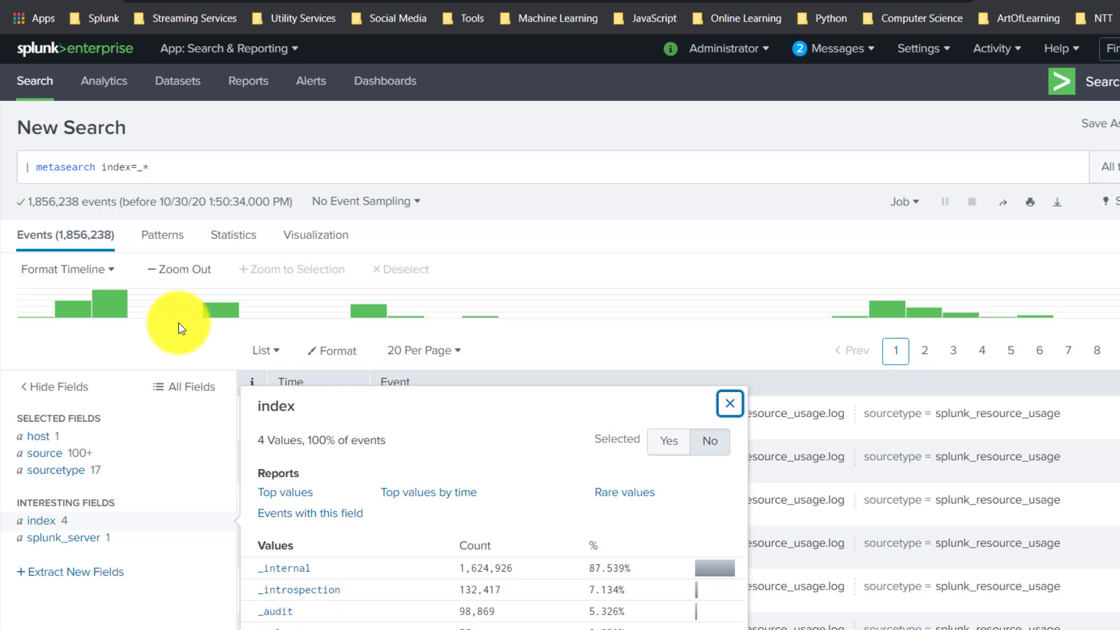
left_click(163, 169)
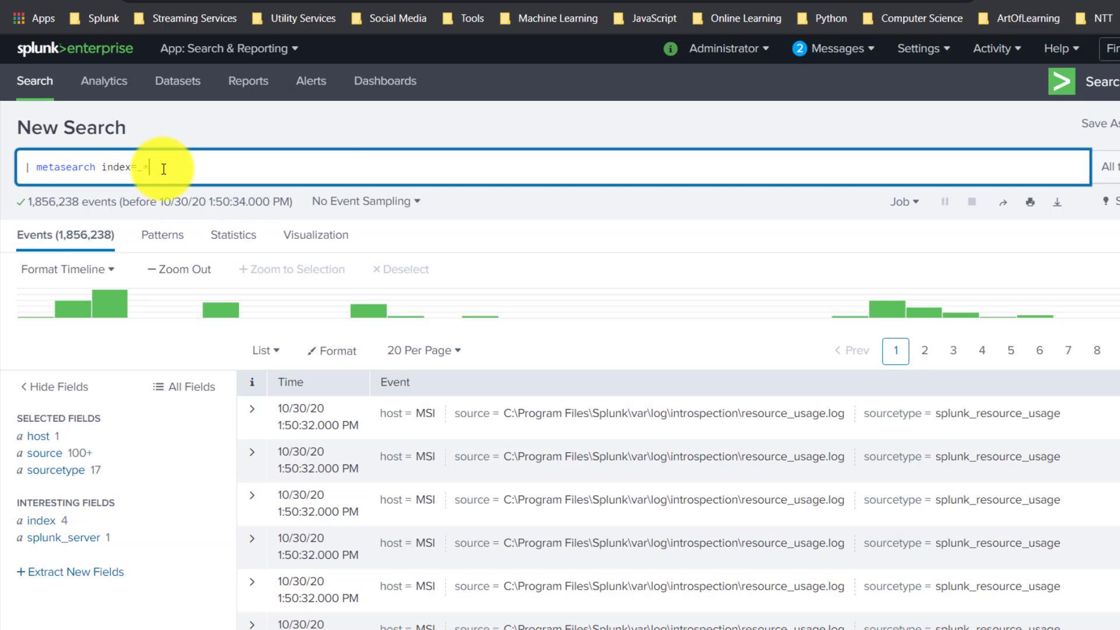
key("BackSpace")
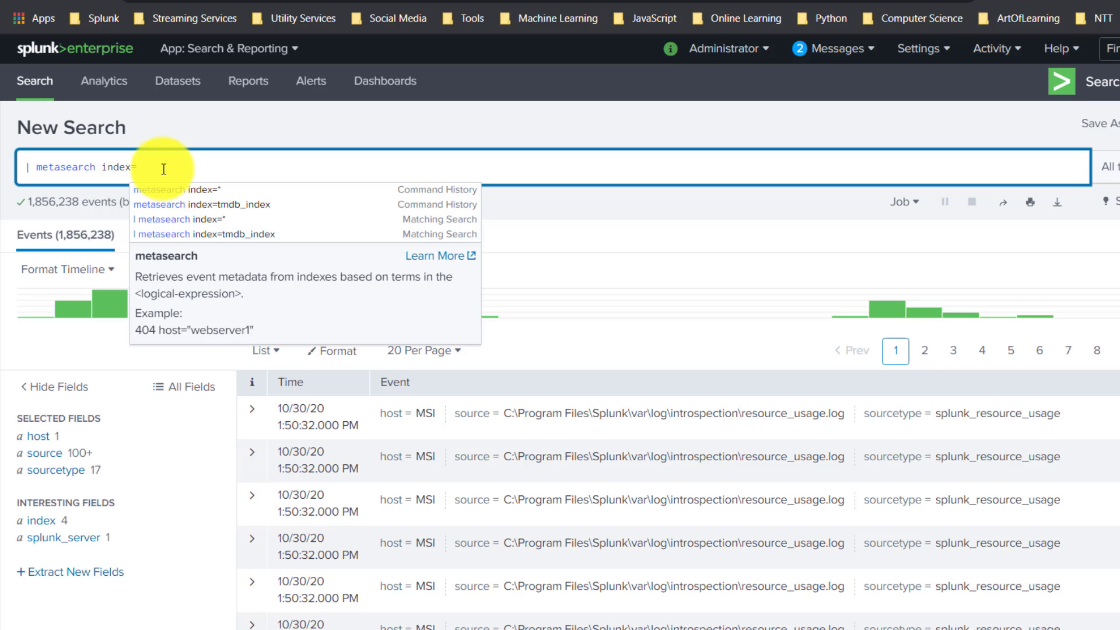
type("*")
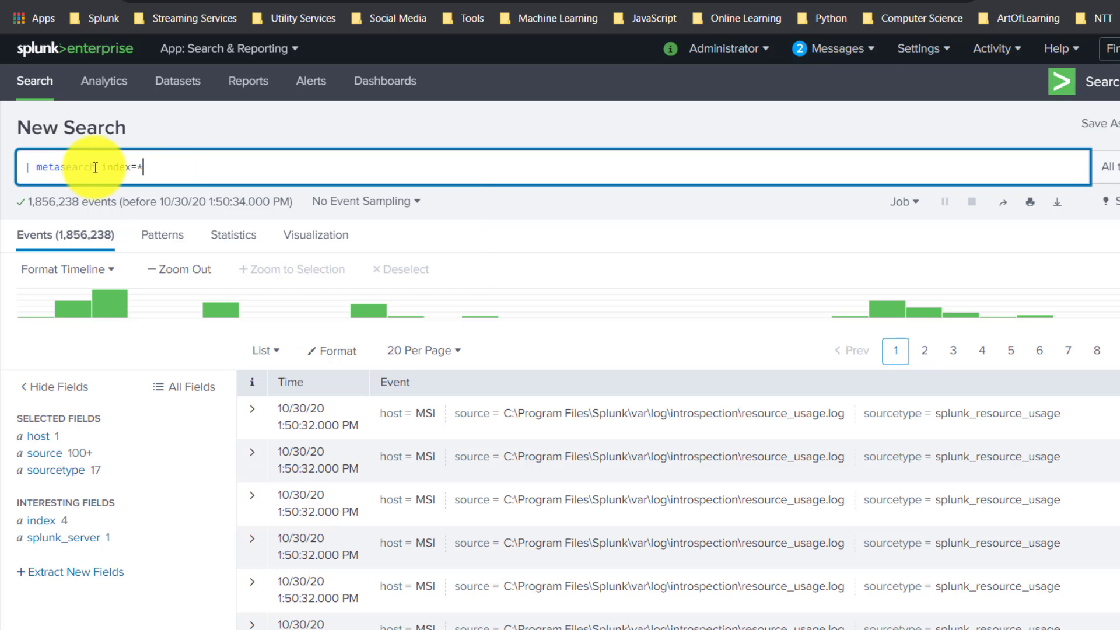
left_click(96, 168)
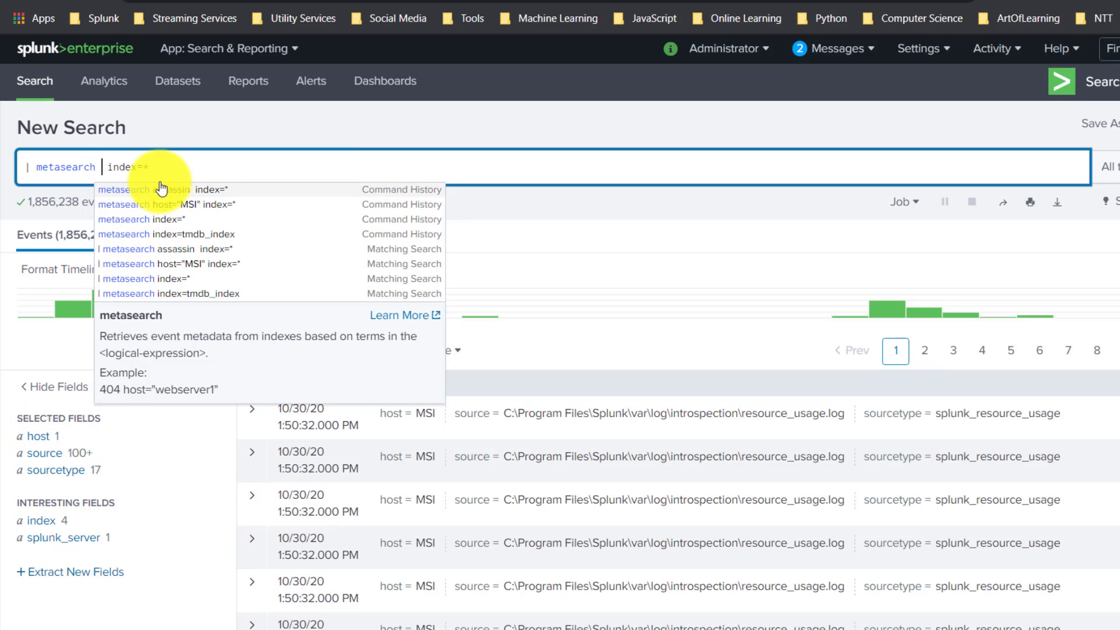
left_click(146, 167)
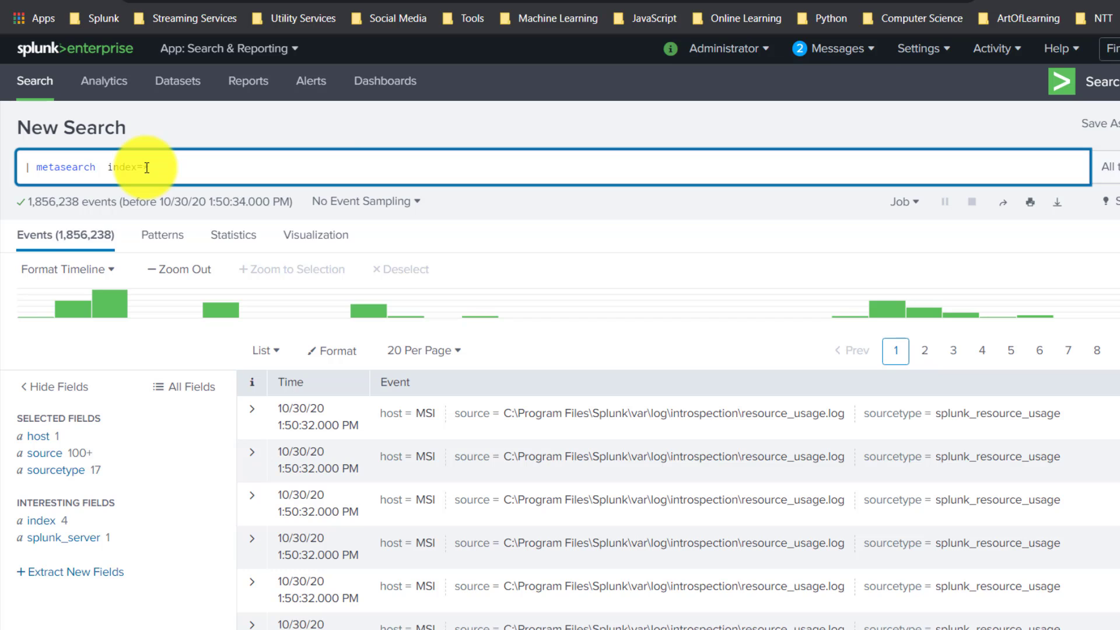
type("_*")
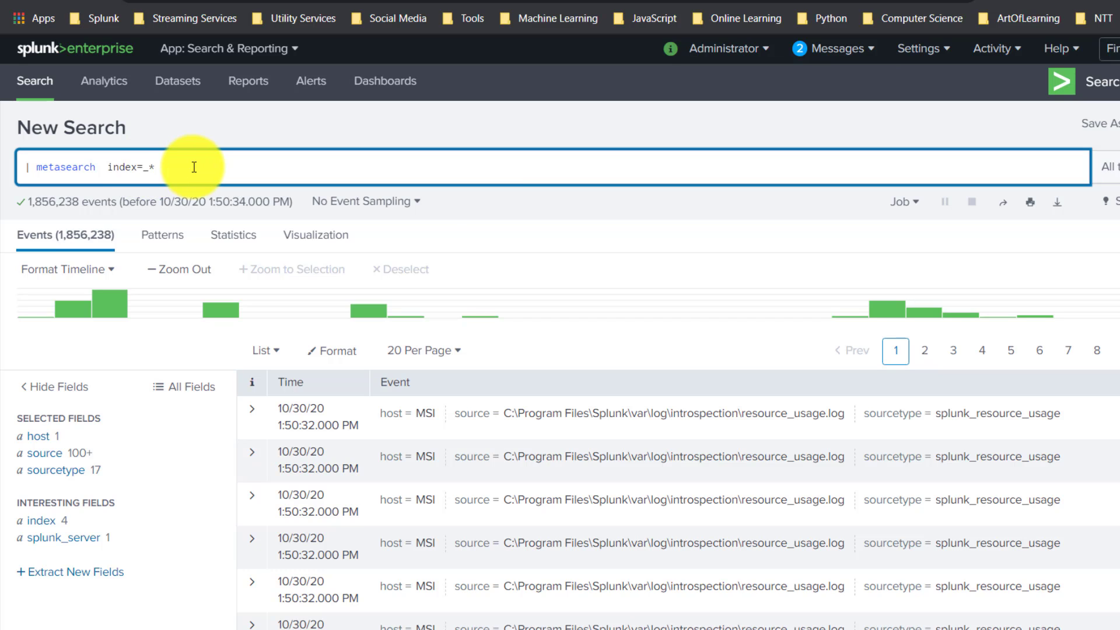
Add index=_internal before index=_* in the metasearch query, run it, and check the index field's values.
left_click(46, 525)
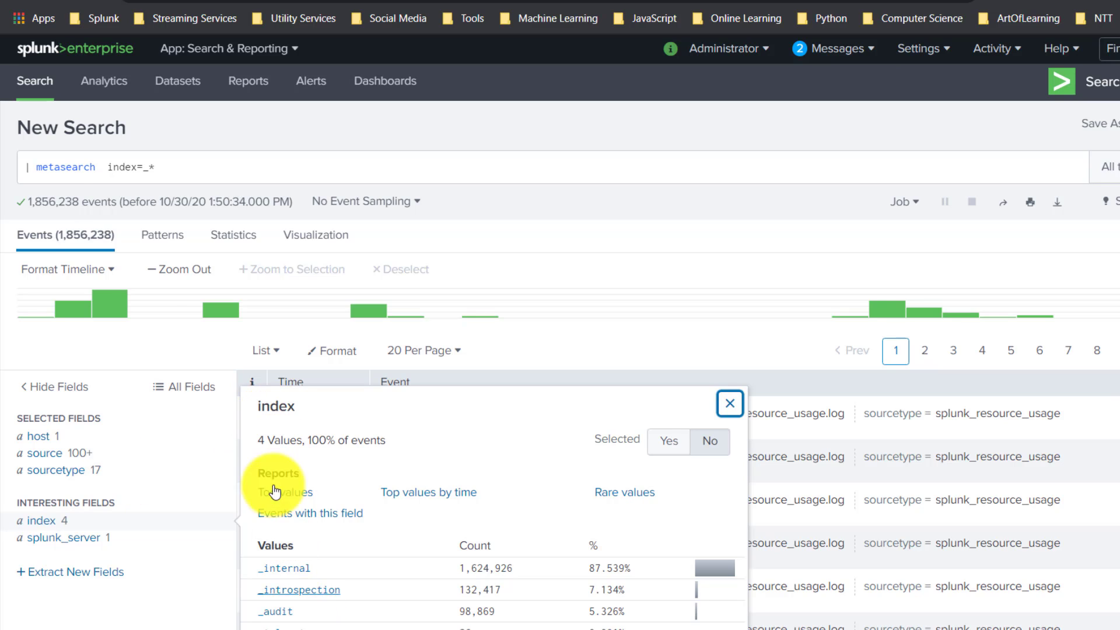
left_click(98, 168)
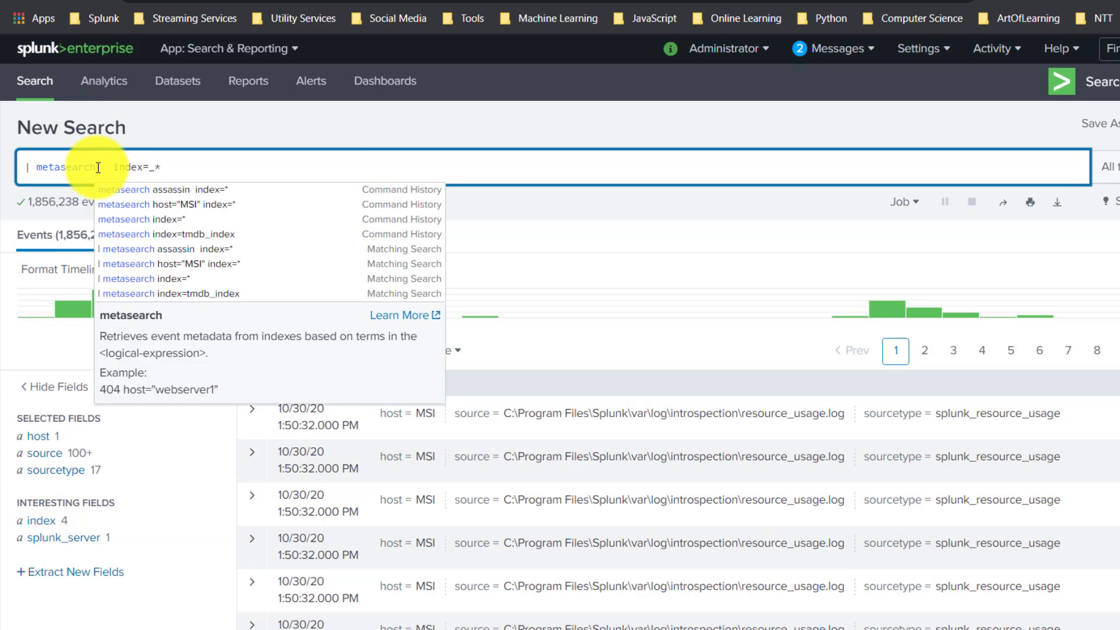
type("index")
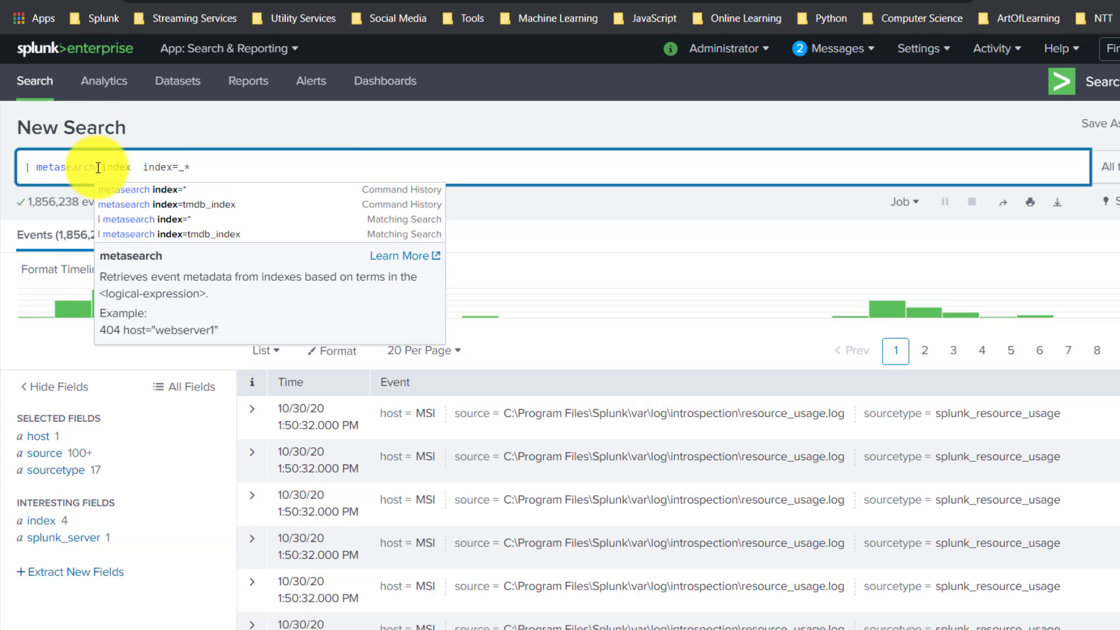
type("=_inter")
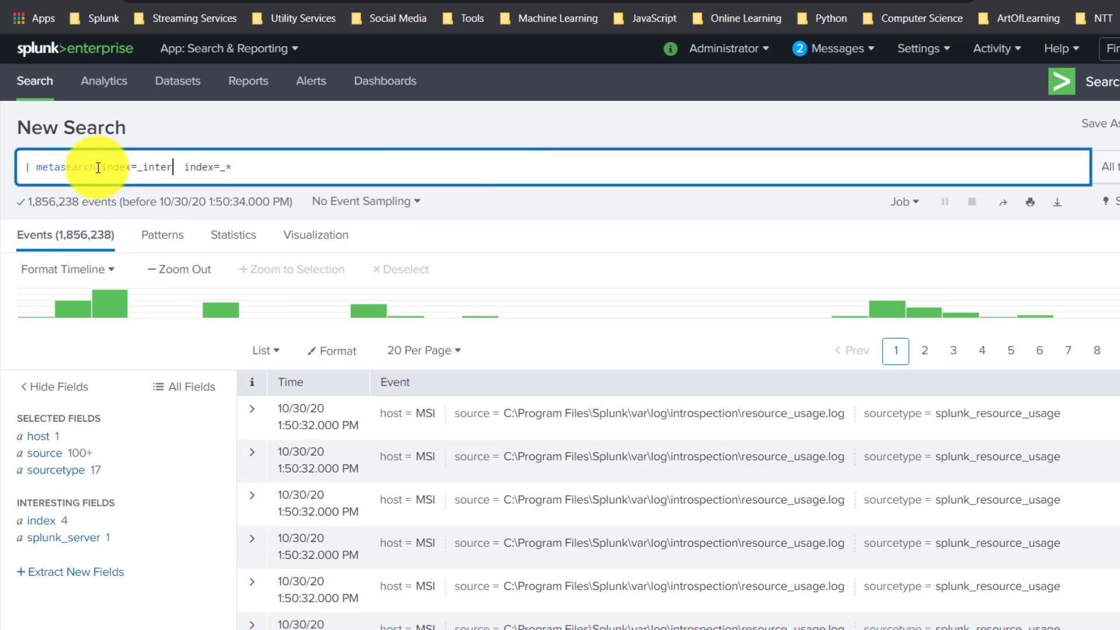
type("nal")
key("Return")
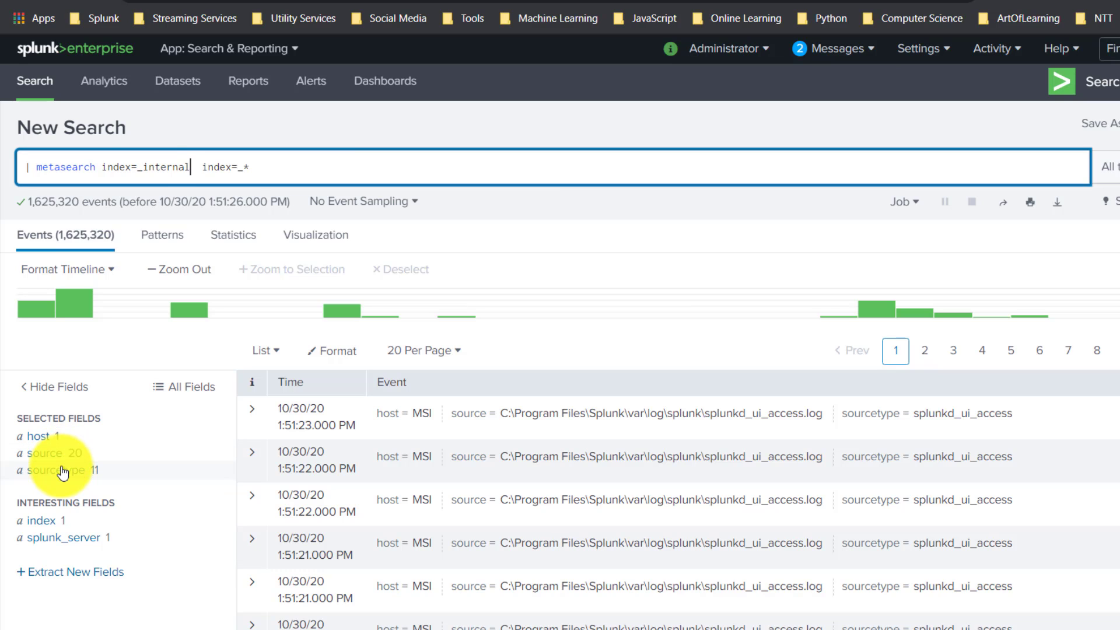
left_click(36, 531)
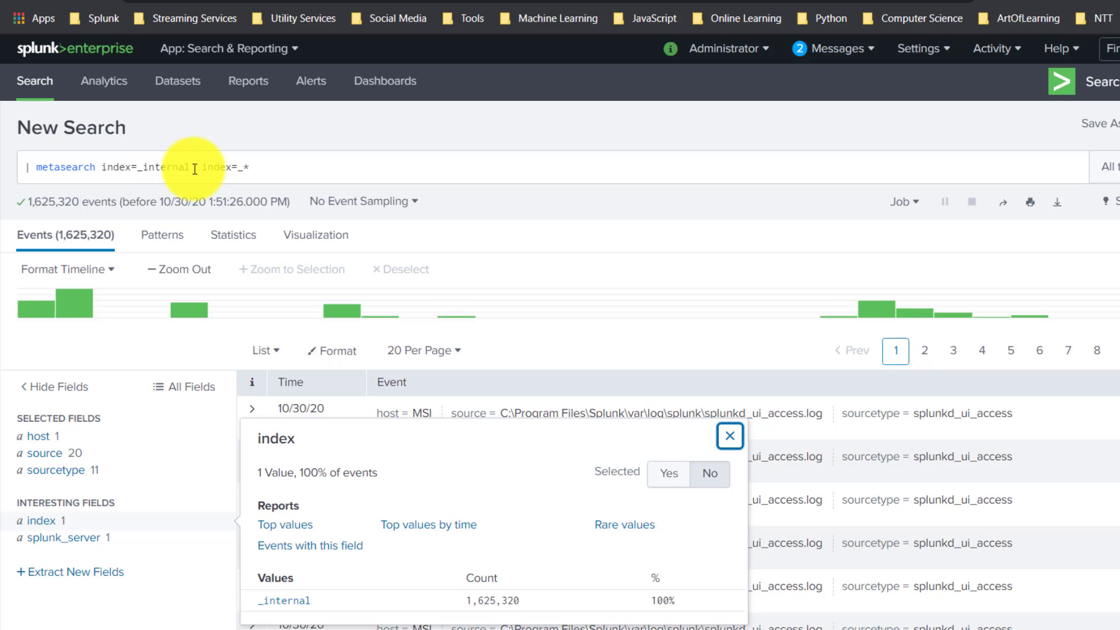
Replace the index=_internal term with the keyword search and run the metasearch query over index=_*.
left_click(116, 168)
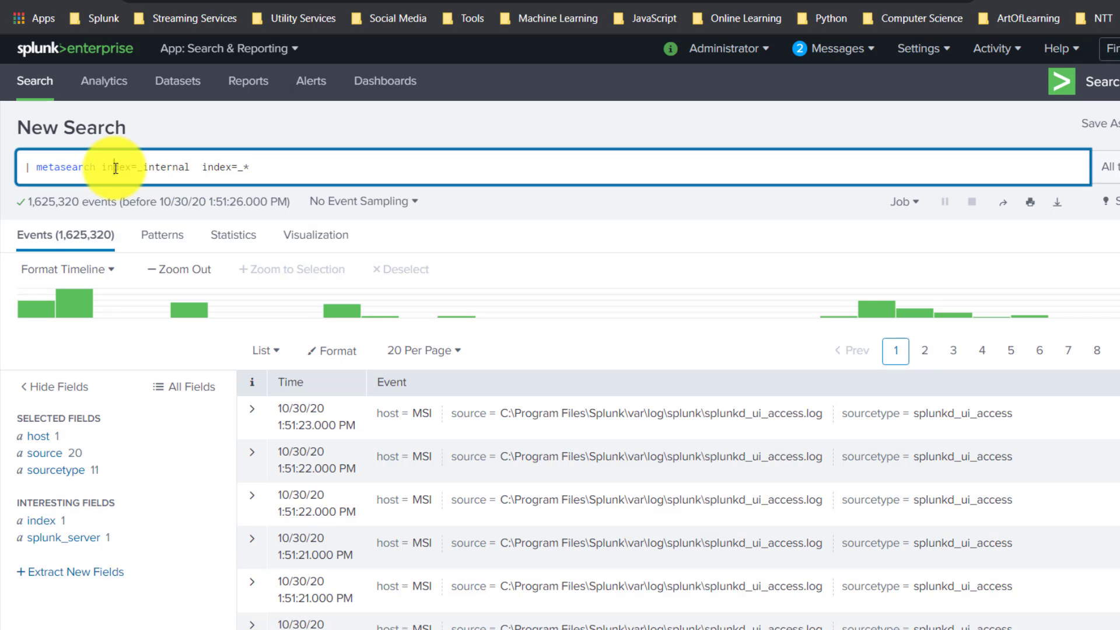
double_click(115, 168)
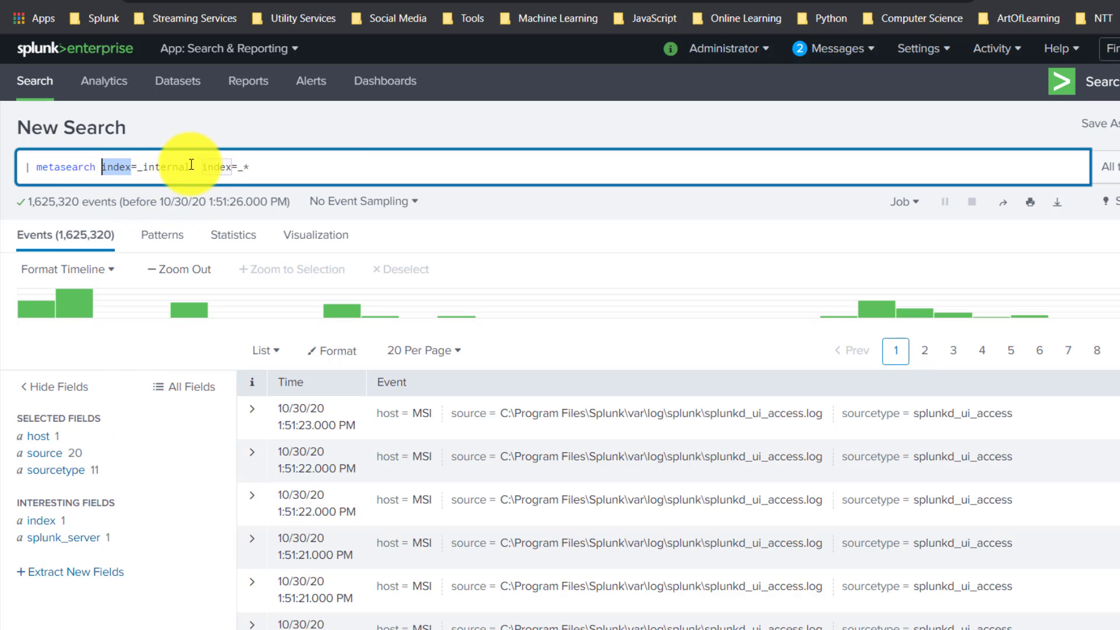
left_click_drag(191, 165, 111, 165)
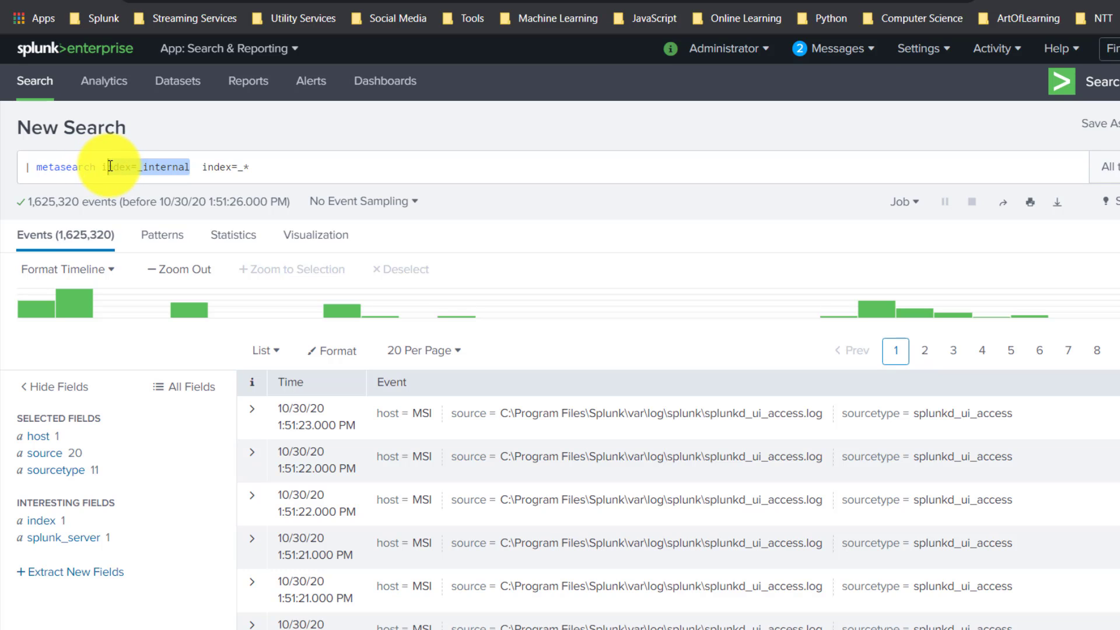
key("BackSpace")
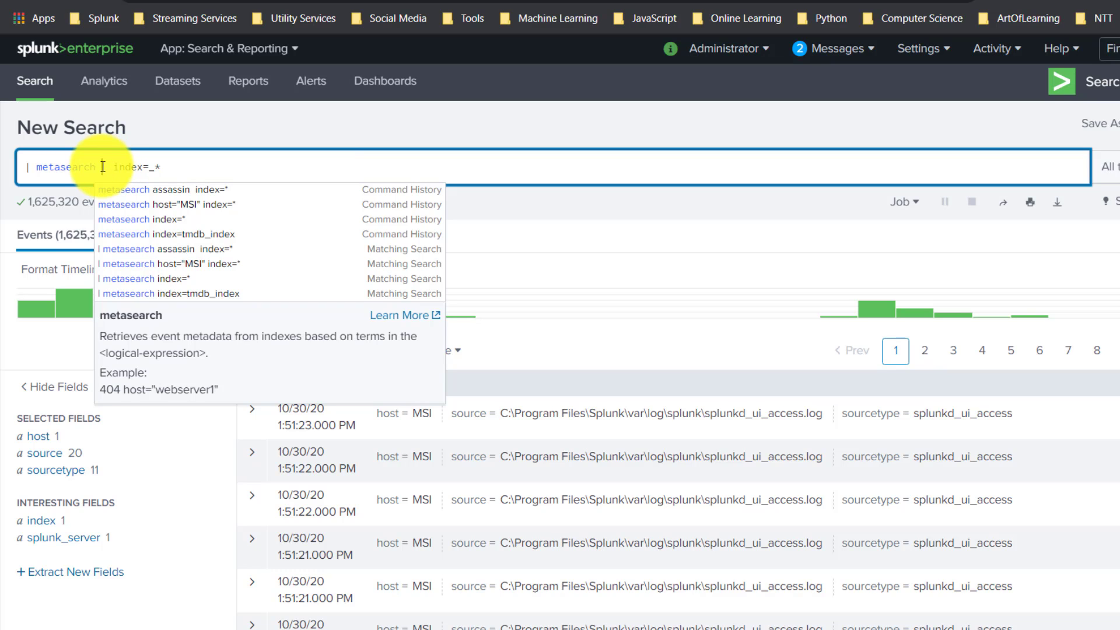
type("search")
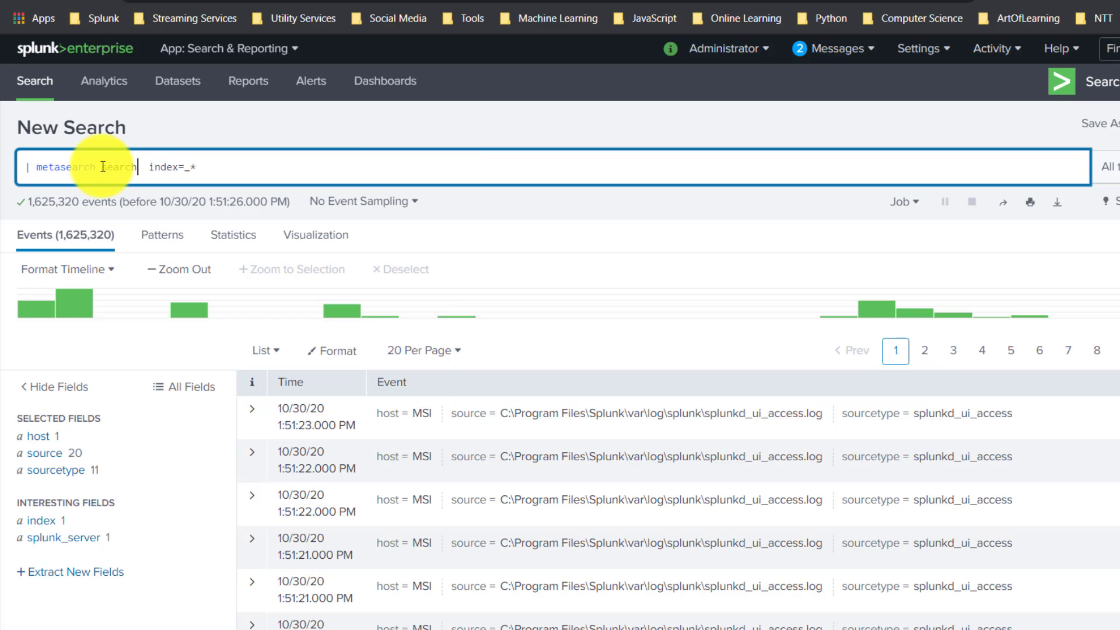
key("Return")
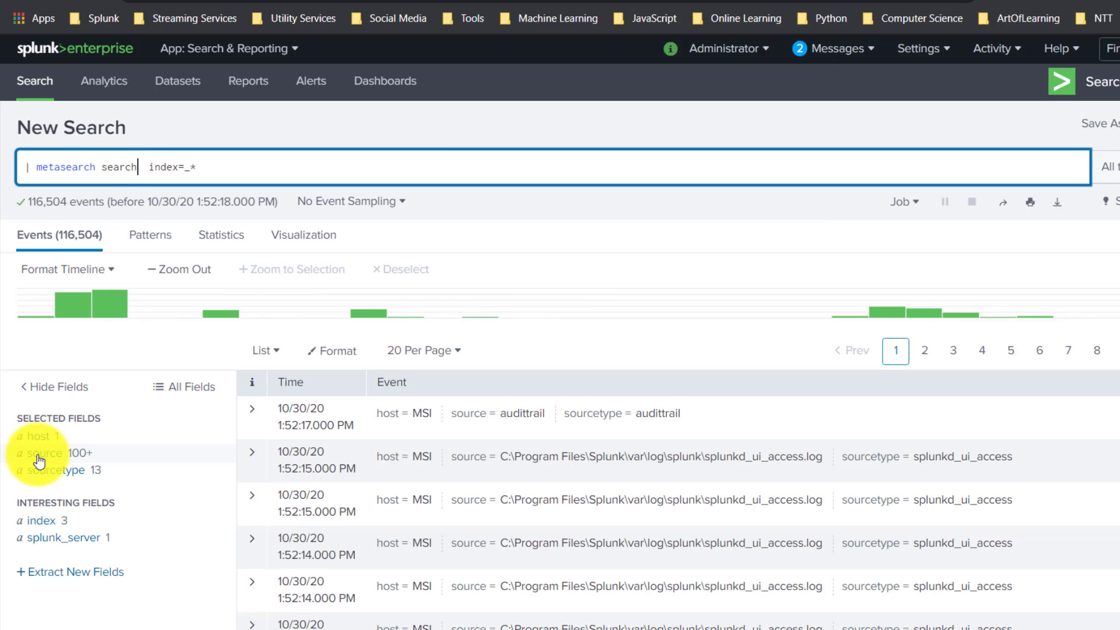
Highlight the keyword search in the query and examine which indexes the index field lists.
double_click(123, 166)
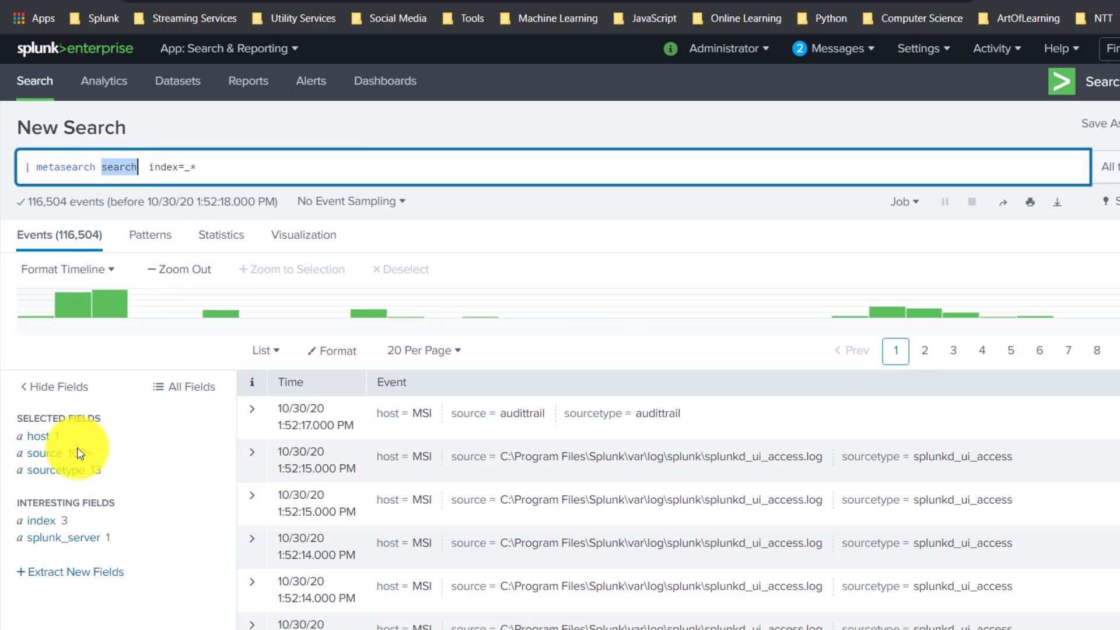
left_click(39, 522)
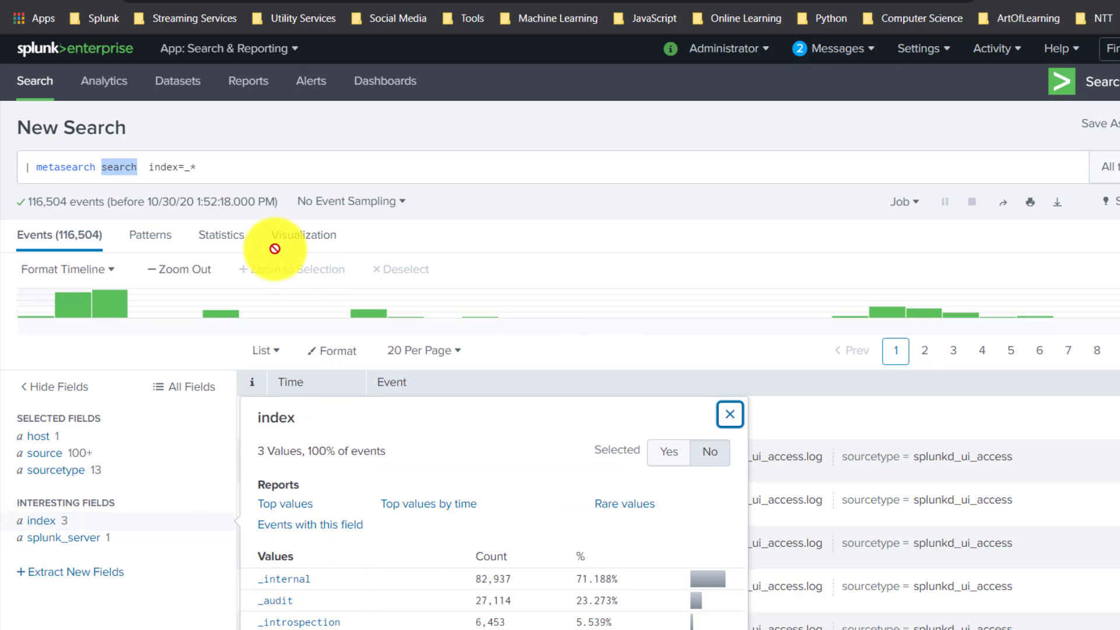
left_click(122, 169)
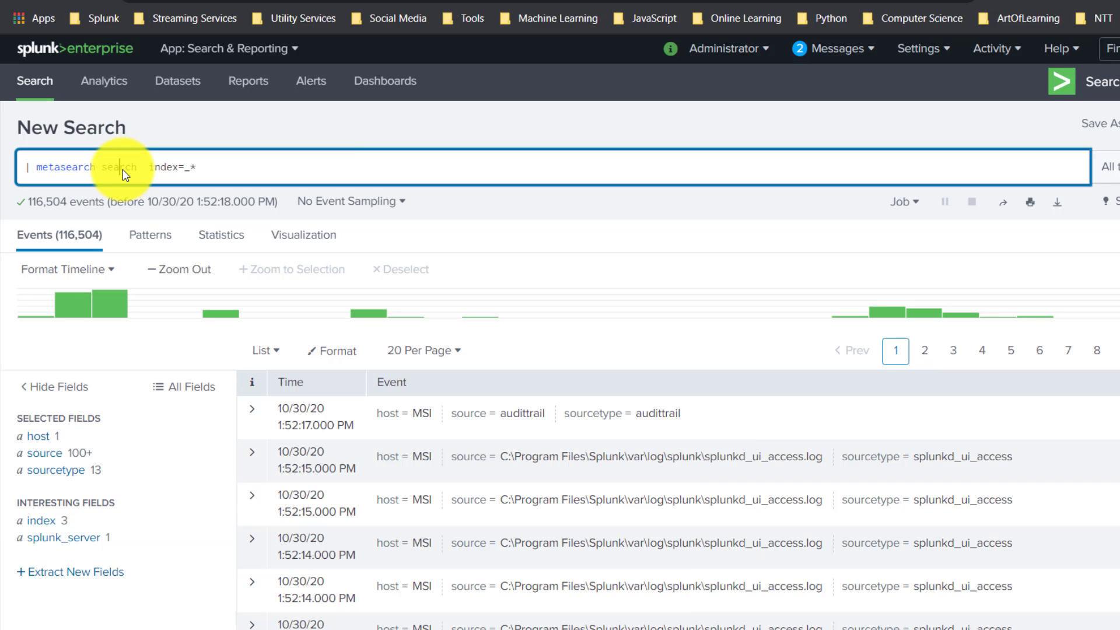
Append earliest=-1d latest=now to the metasearch query and run it.
left_click(248, 167)
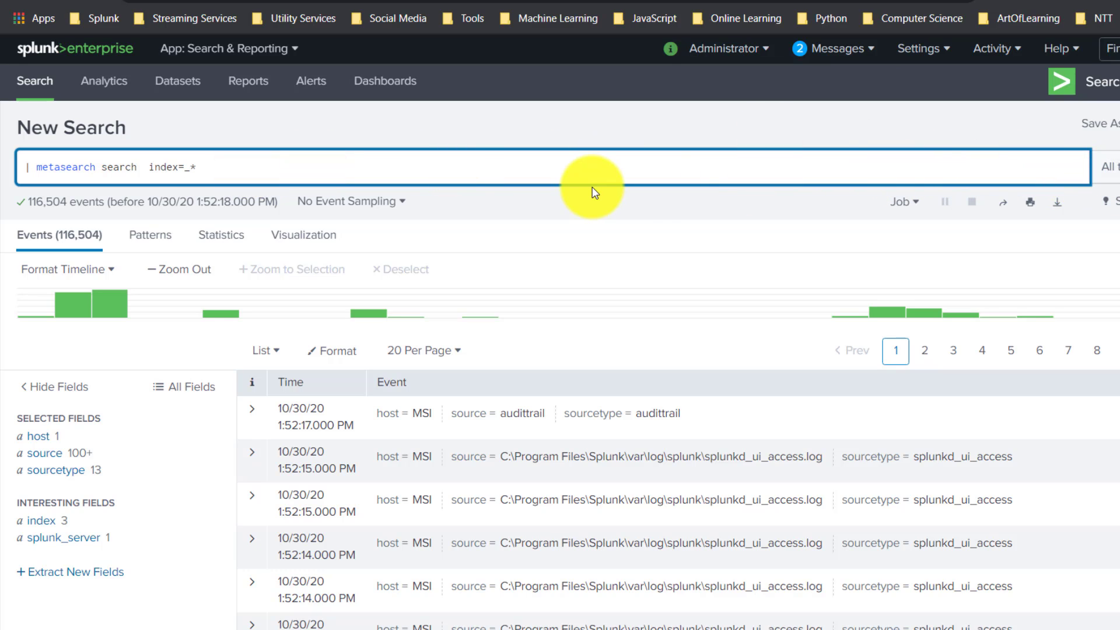
left_click(1112, 169)
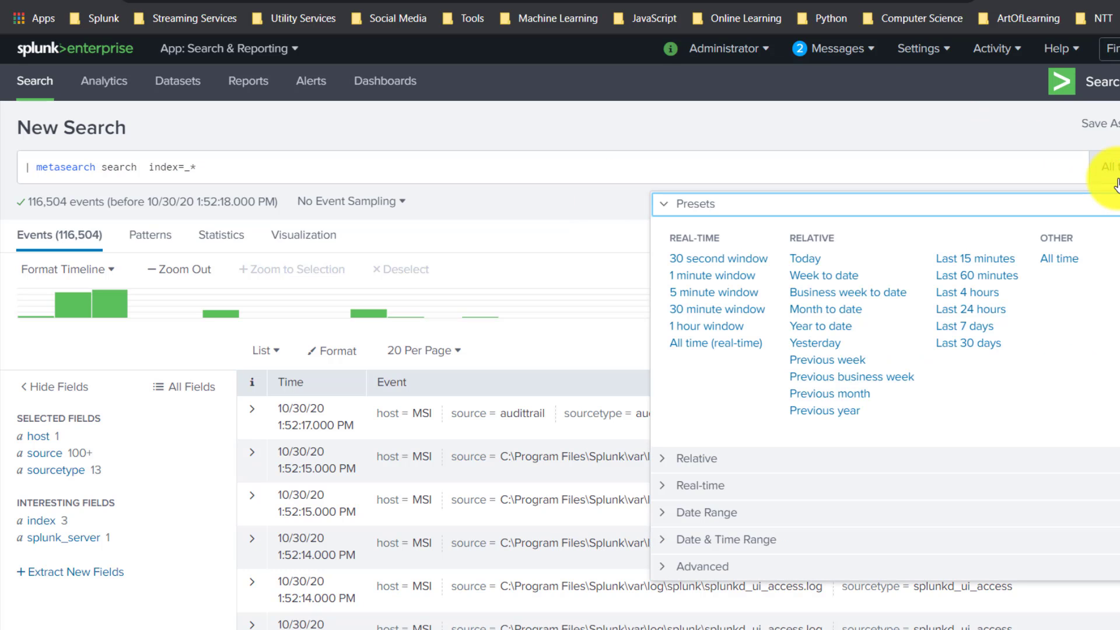
left_click(251, 170)
type("ear")
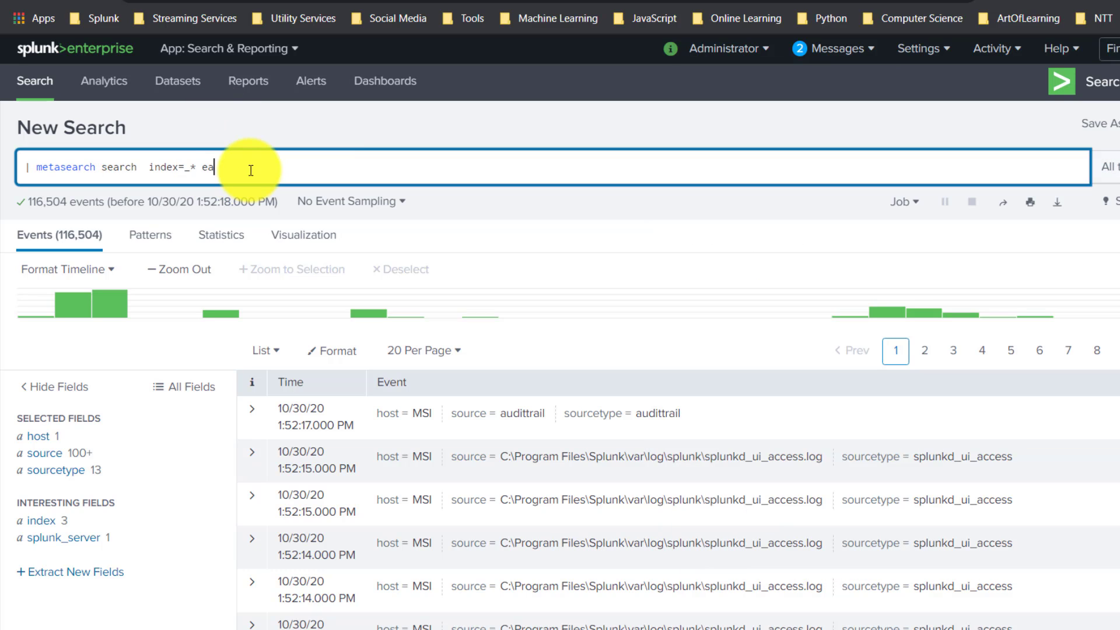
type("liue")
key("BackSpace")
type("st")
key("BackSpace")
type("t=-1d latest=now")
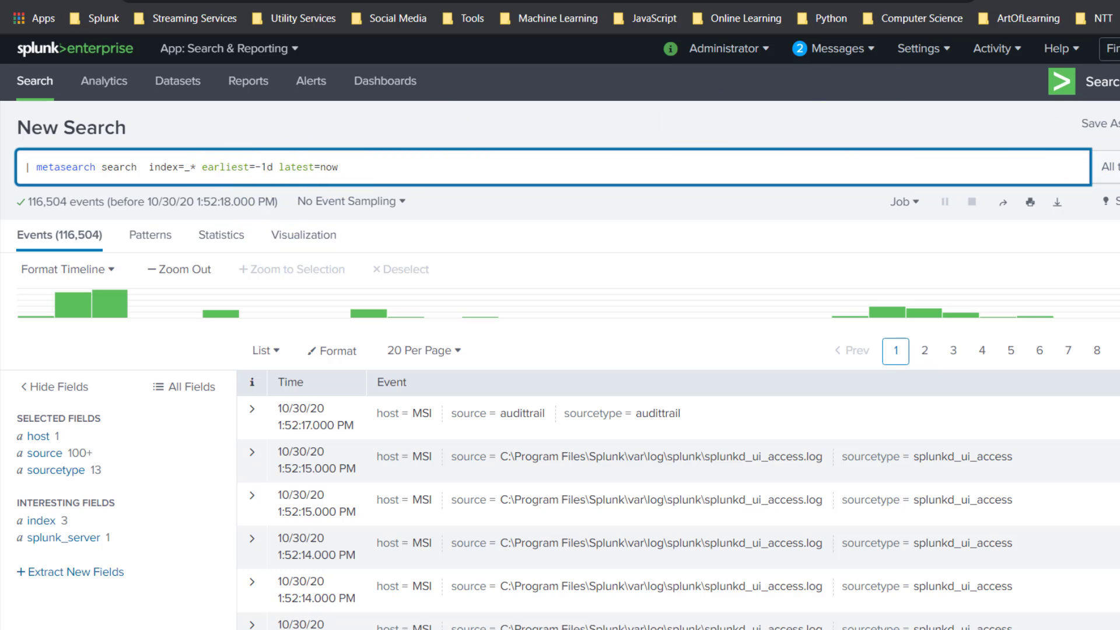
key("Return")
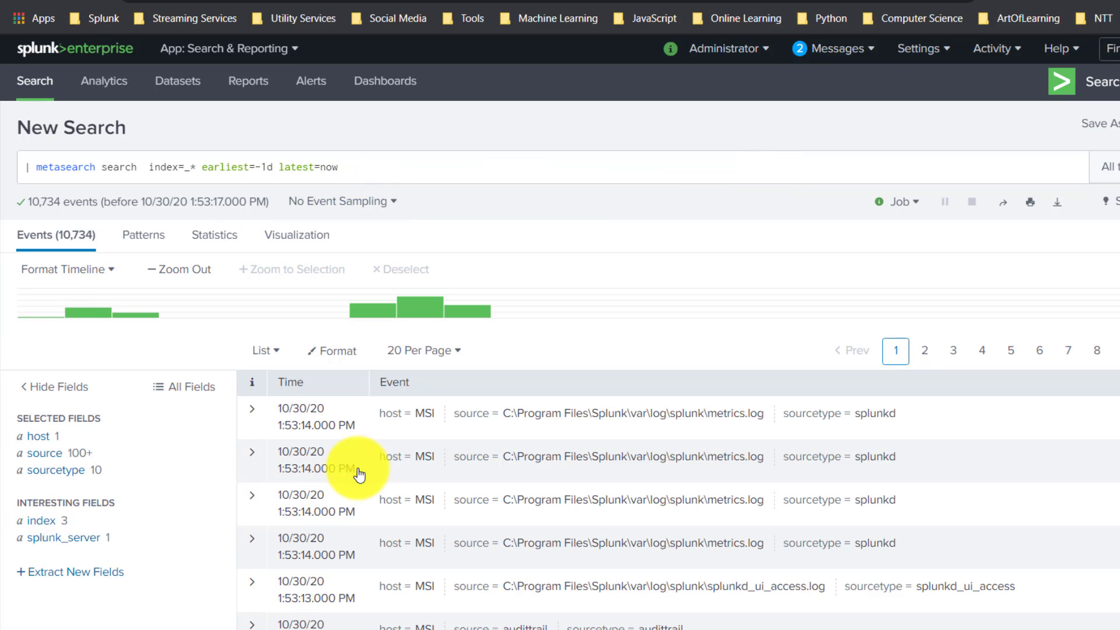
Highlight the whole query and then its keyword search, leaving the query text as it is.
left_click(374, 167)
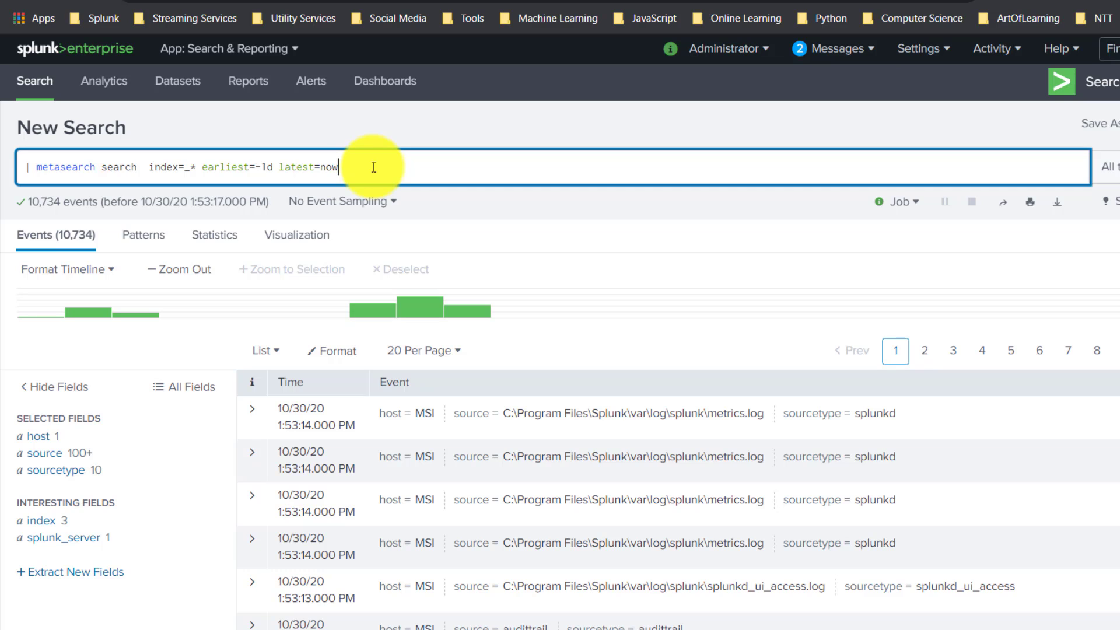
key("ctrl+a")
double_click(119, 168)
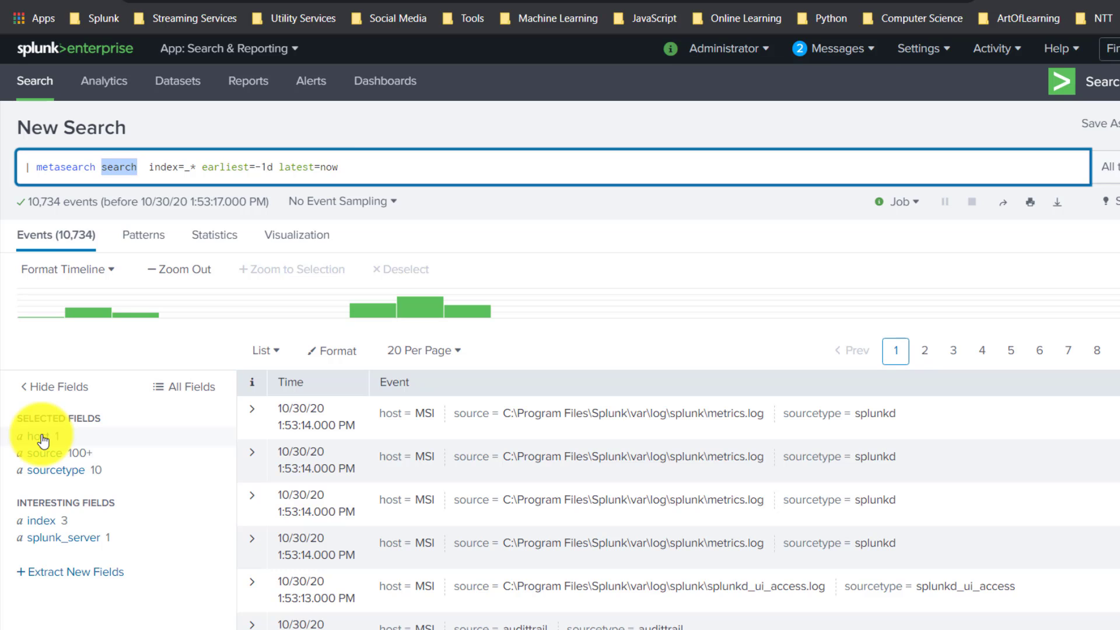
left_click(352, 166)
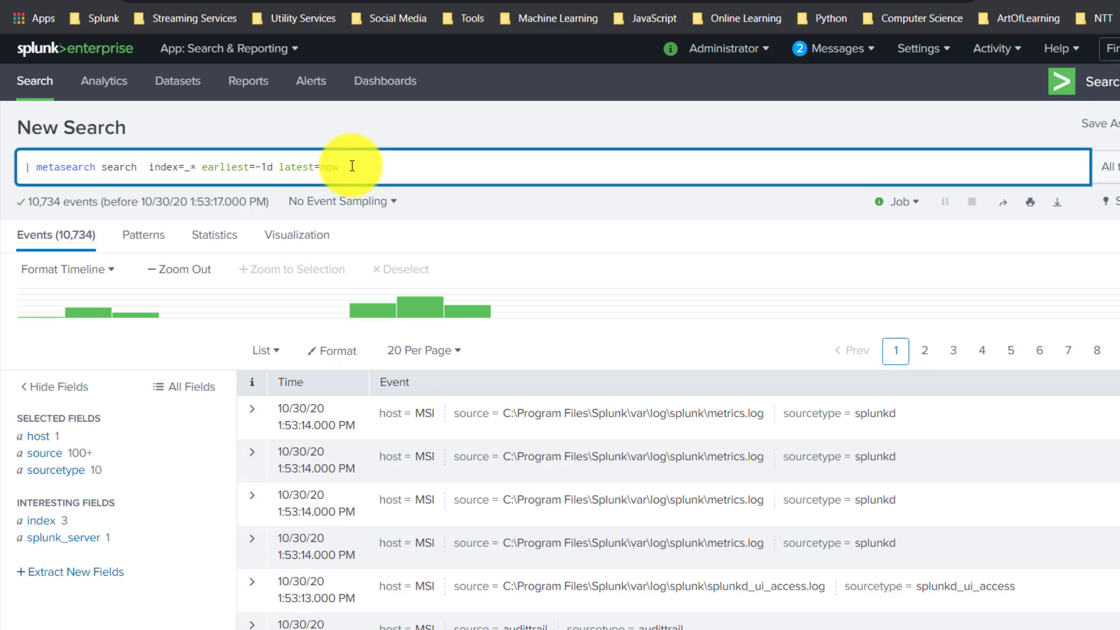